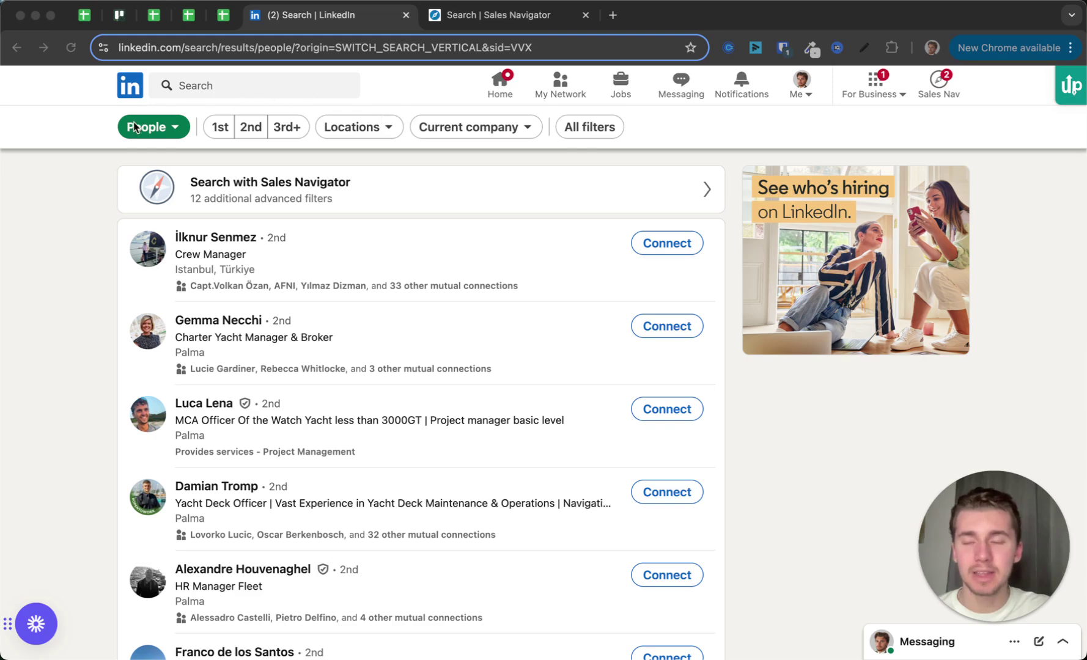
Step: Open the full set of people search filters and review the connection, location, company and school options
left_click(579, 125)
left_click_drag(999, 510, 141, 635)
left_click_drag(88, 602, 50, 598)
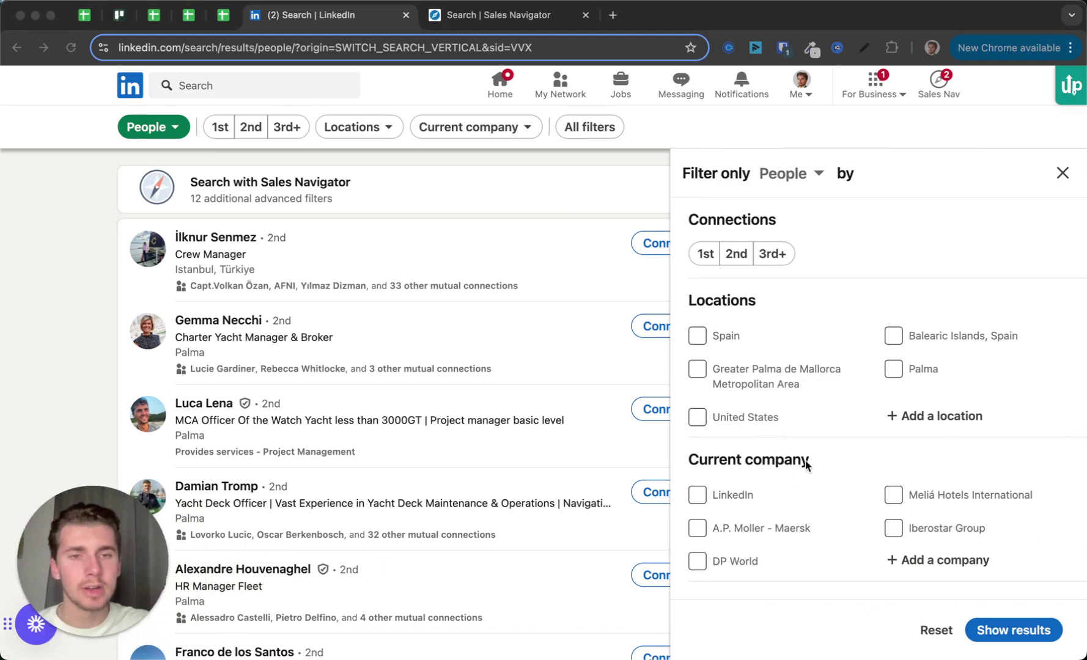
scroll(813, 421, "down", 2)
scroll(786, 251, "up", 2)
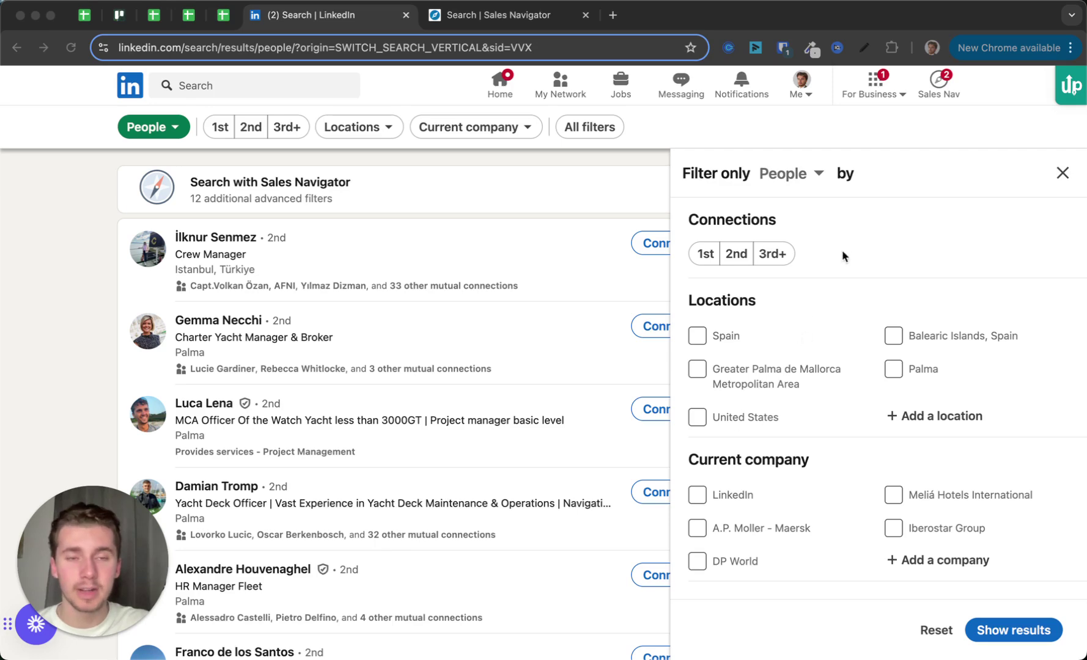
scroll(846, 365, "down", 1)
scroll(846, 365, "up", 1)
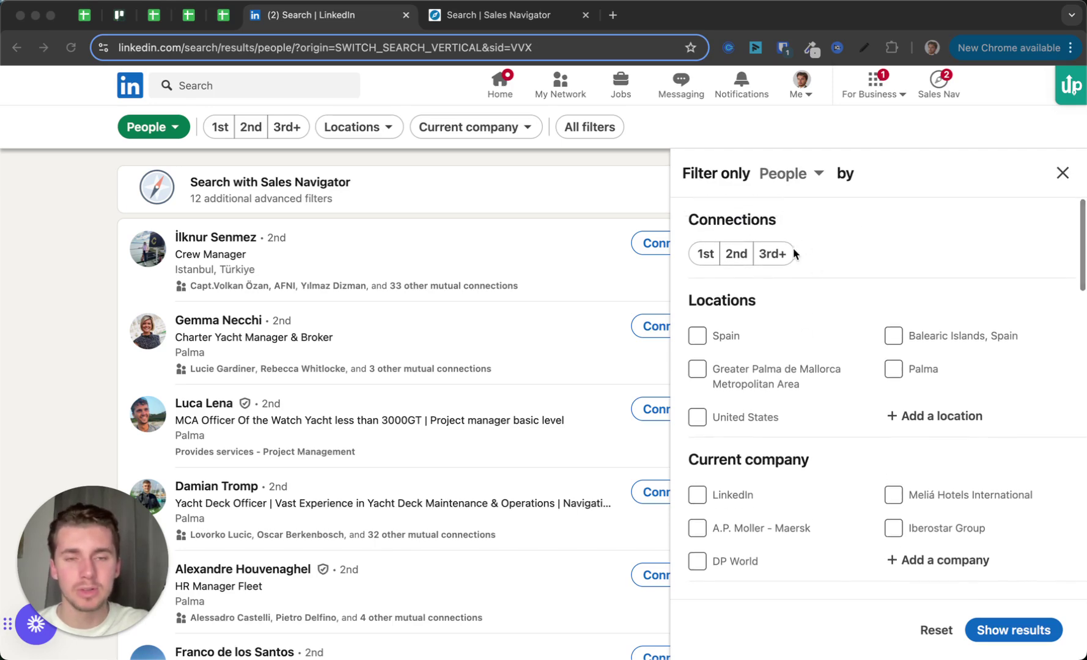
scroll(816, 361, "down", 2)
scroll(839, 303, "down", 4)
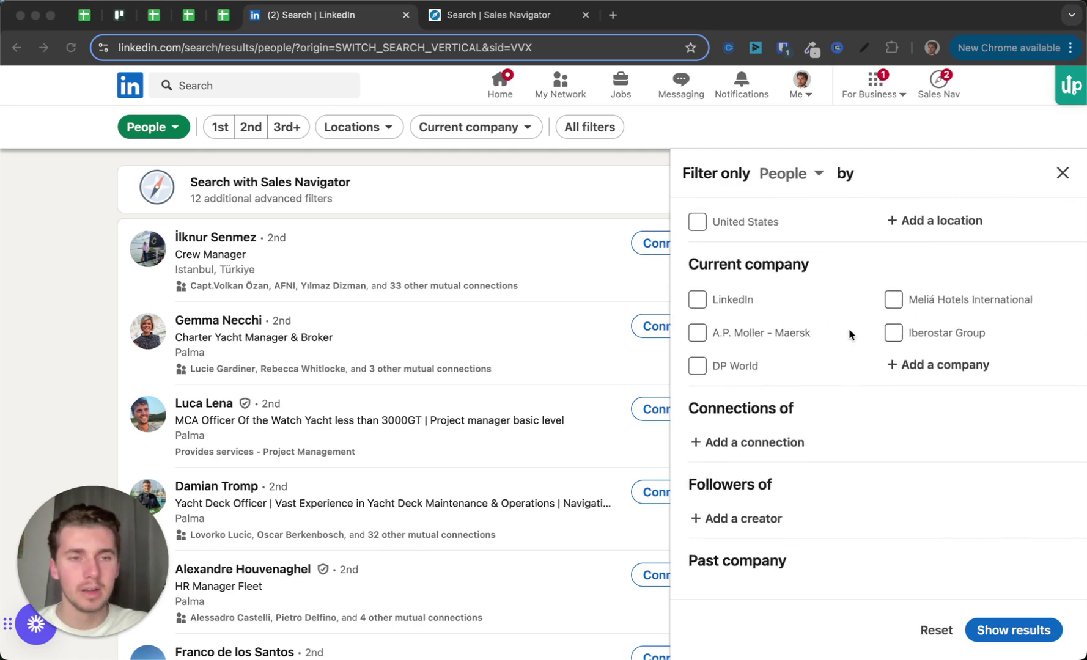
scroll(782, 323, "down", 5)
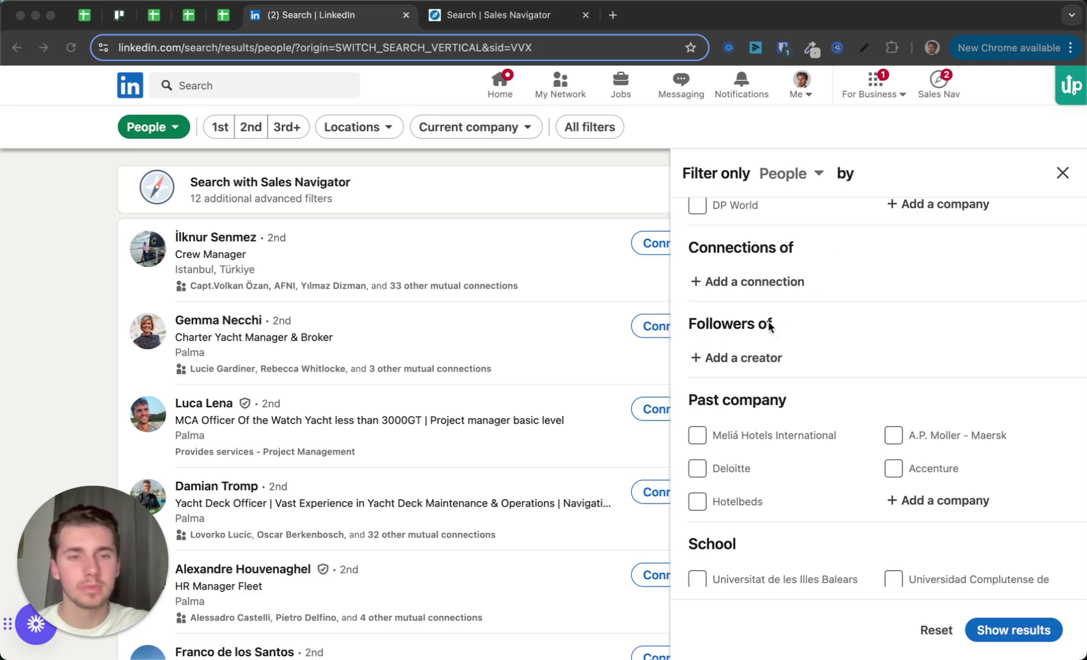
scroll(770, 365, "down", 1)
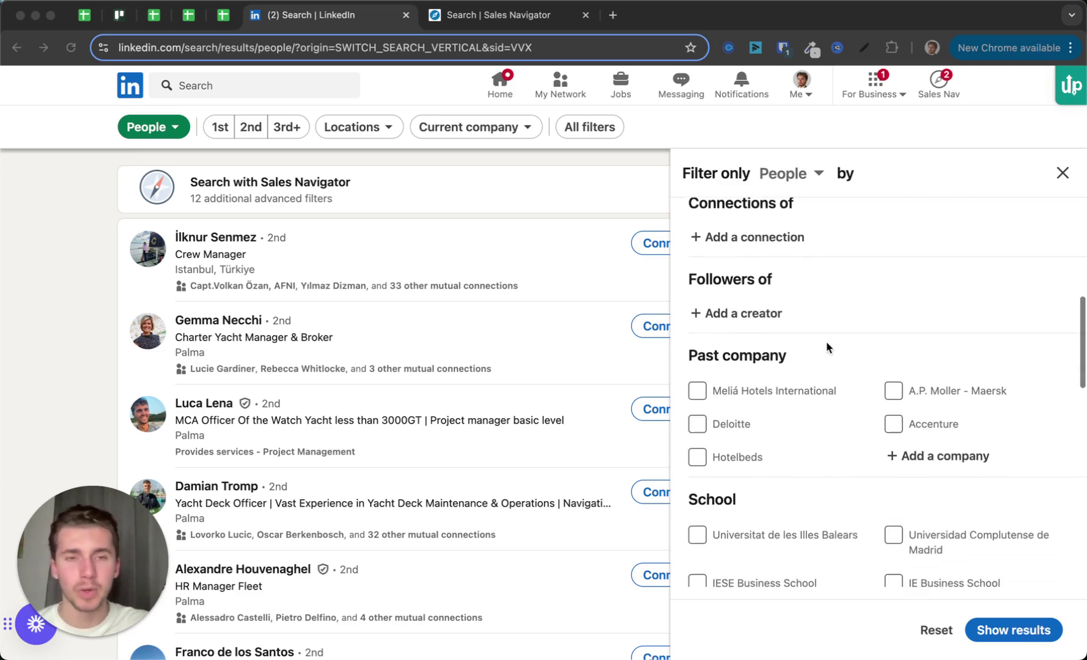
scroll(826, 347, "down", 5)
scroll(869, 324, "down", 3)
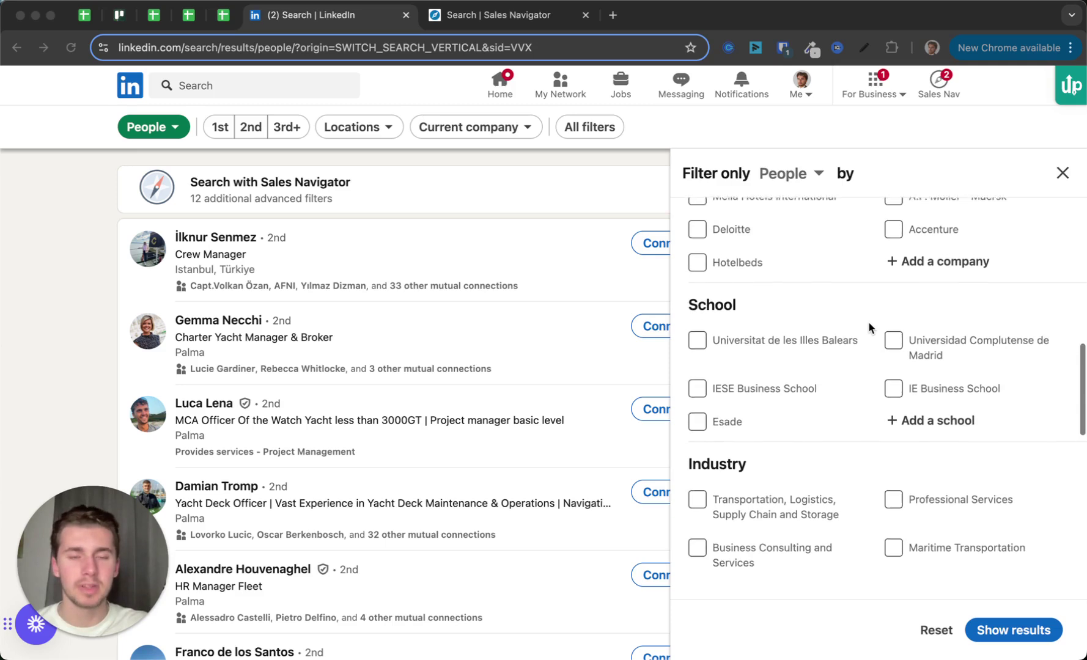
scroll(806, 315, "up", 5)
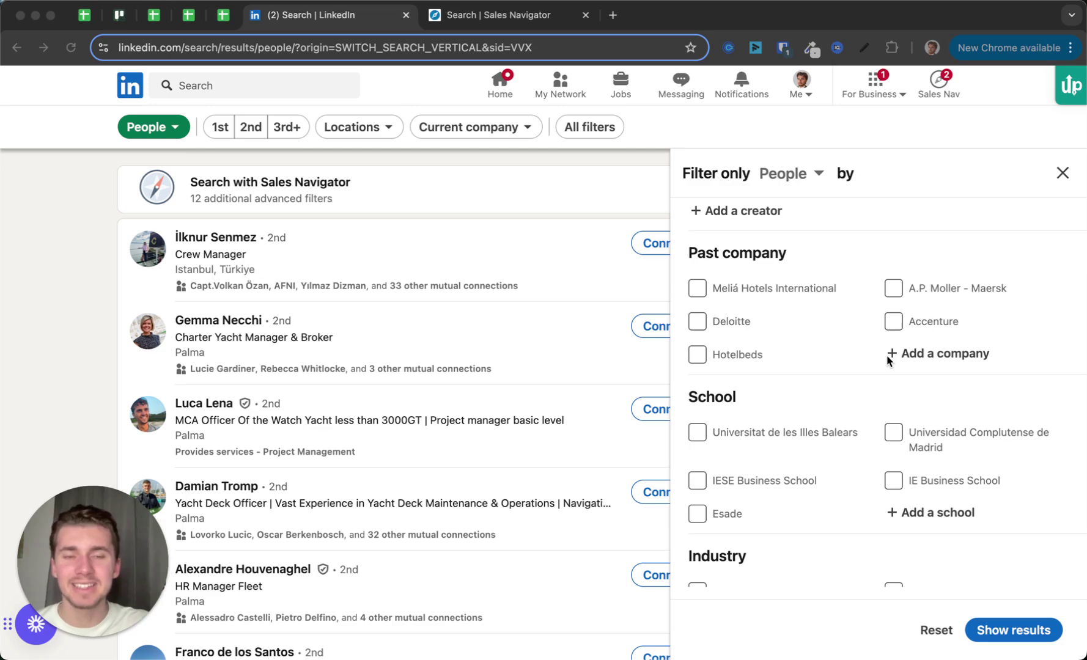
scroll(869, 365, "down", 2)
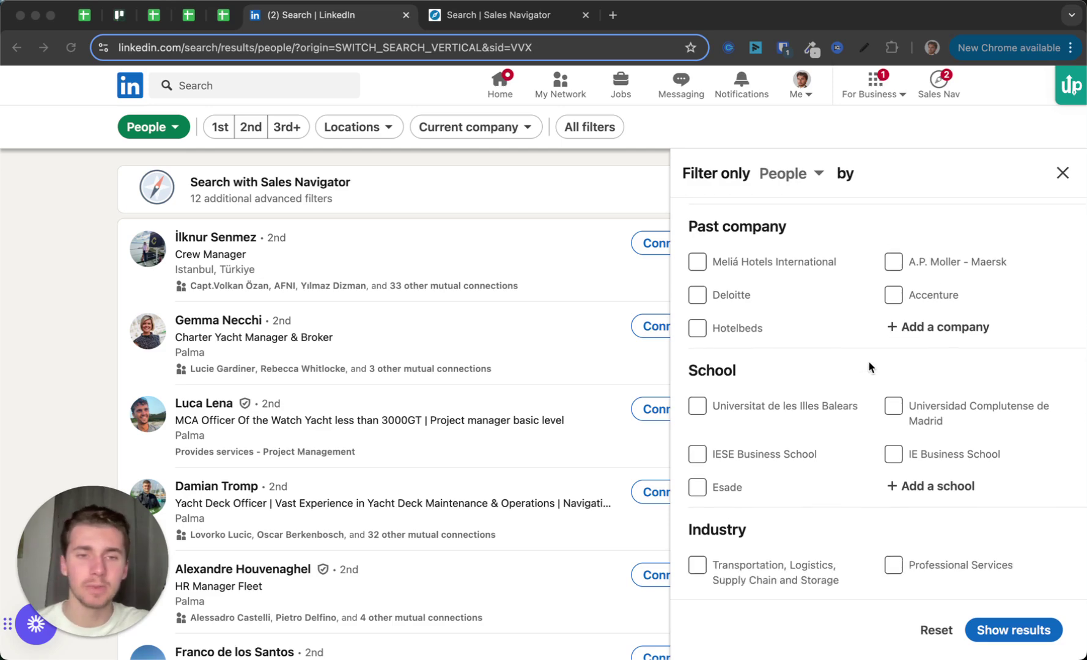
scroll(846, 370, "down", 1)
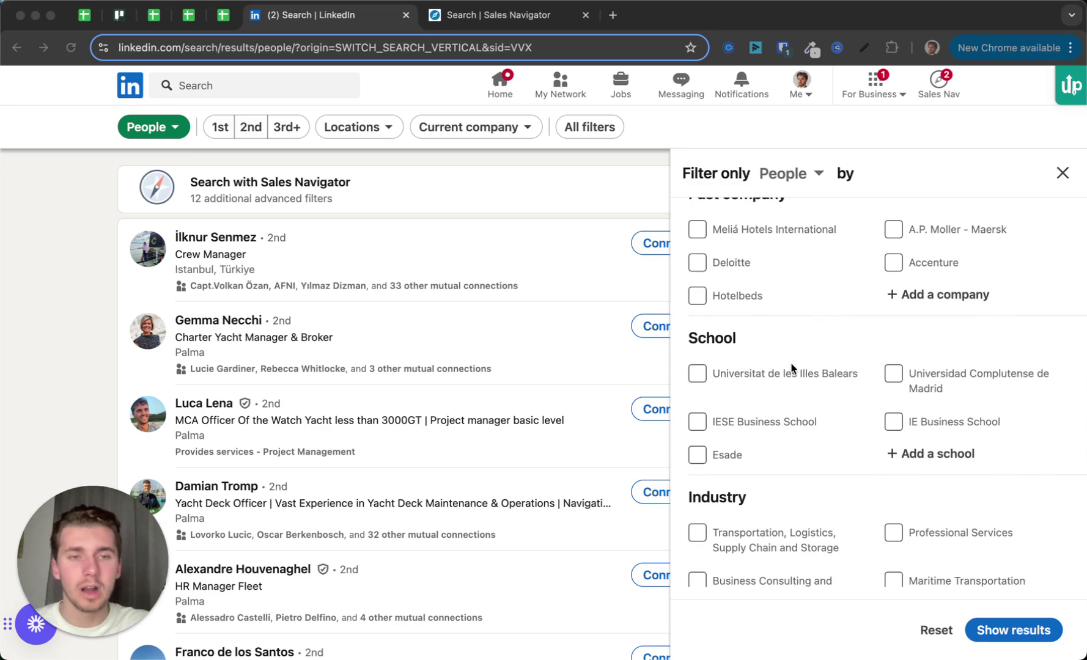
Step: Filter the people search by the Maritime Transportation industry and English profile language
scroll(877, 471, "down", 10)
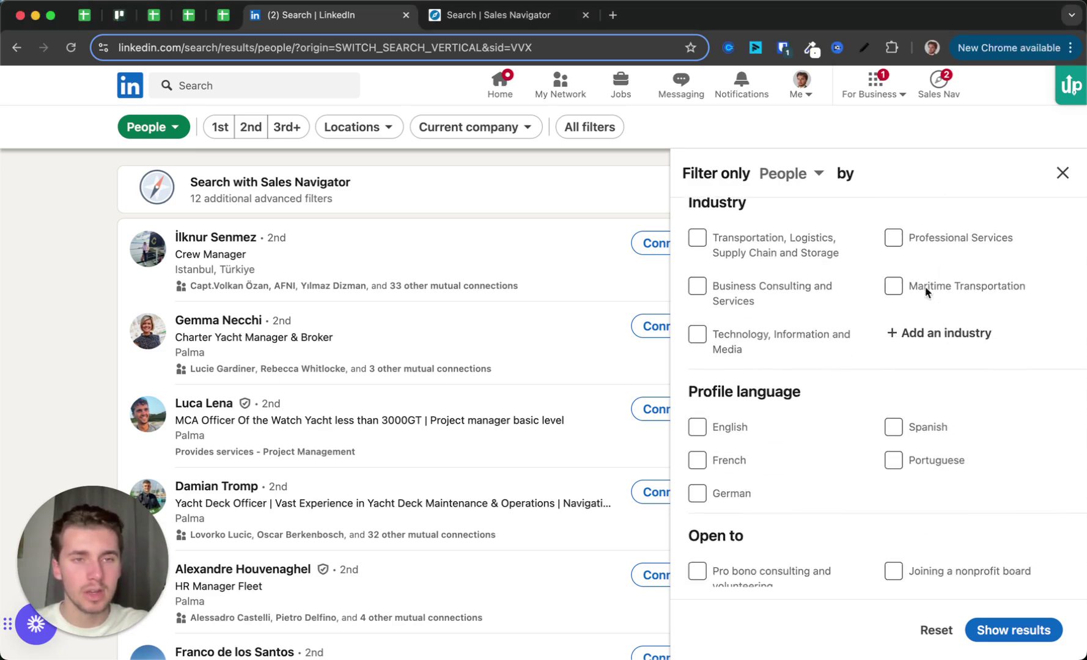
scroll(861, 344, "down", 3)
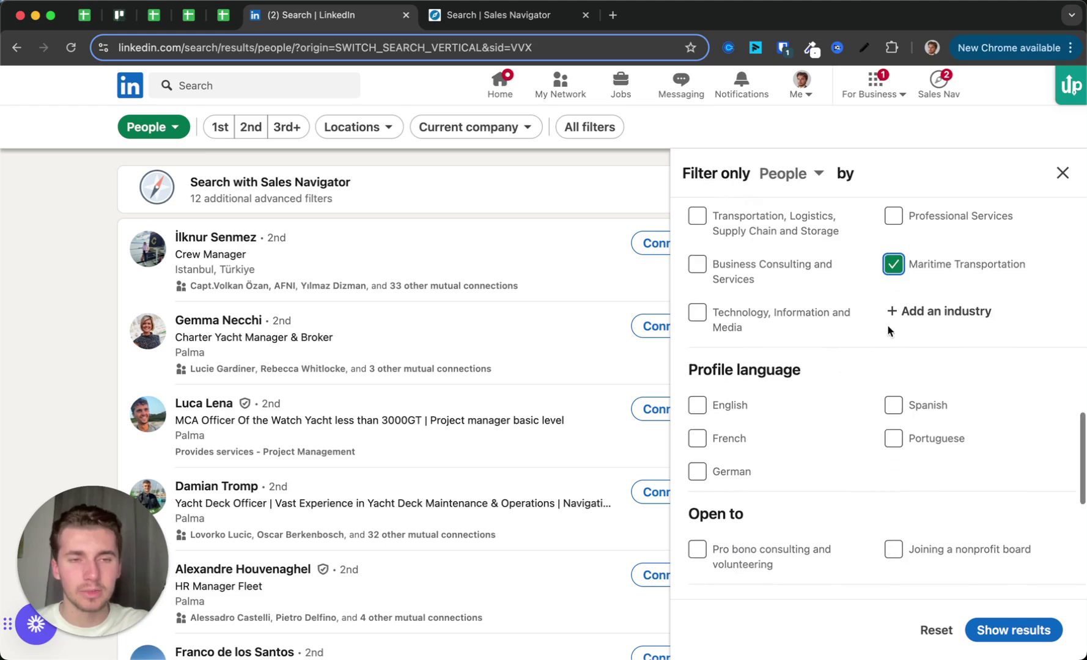
scroll(862, 335, "down", 1)
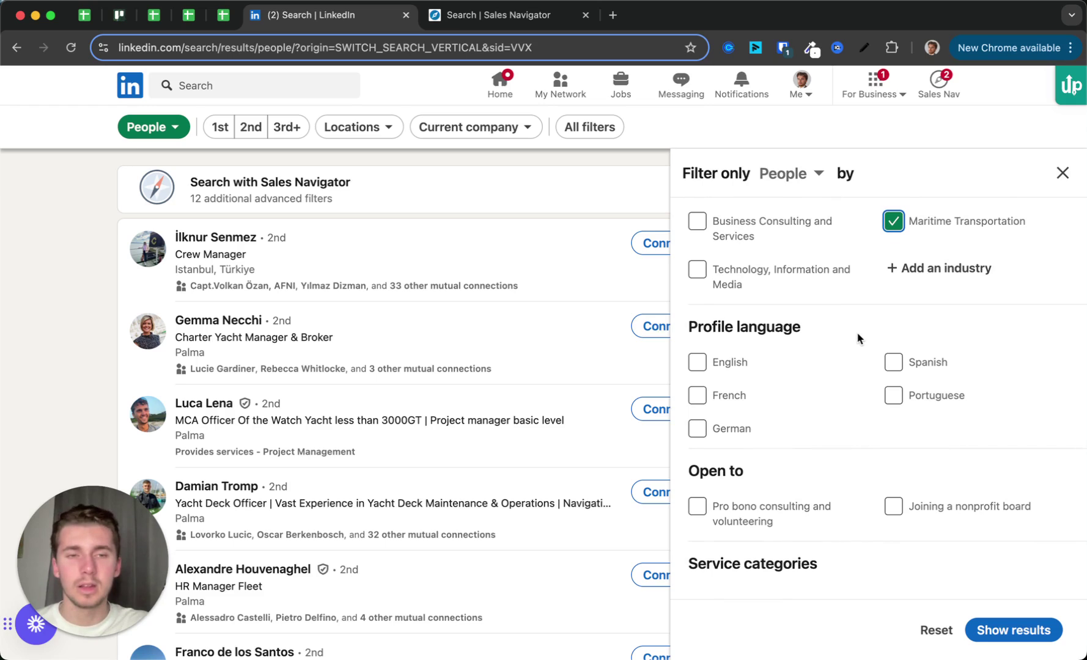
left_click(727, 364)
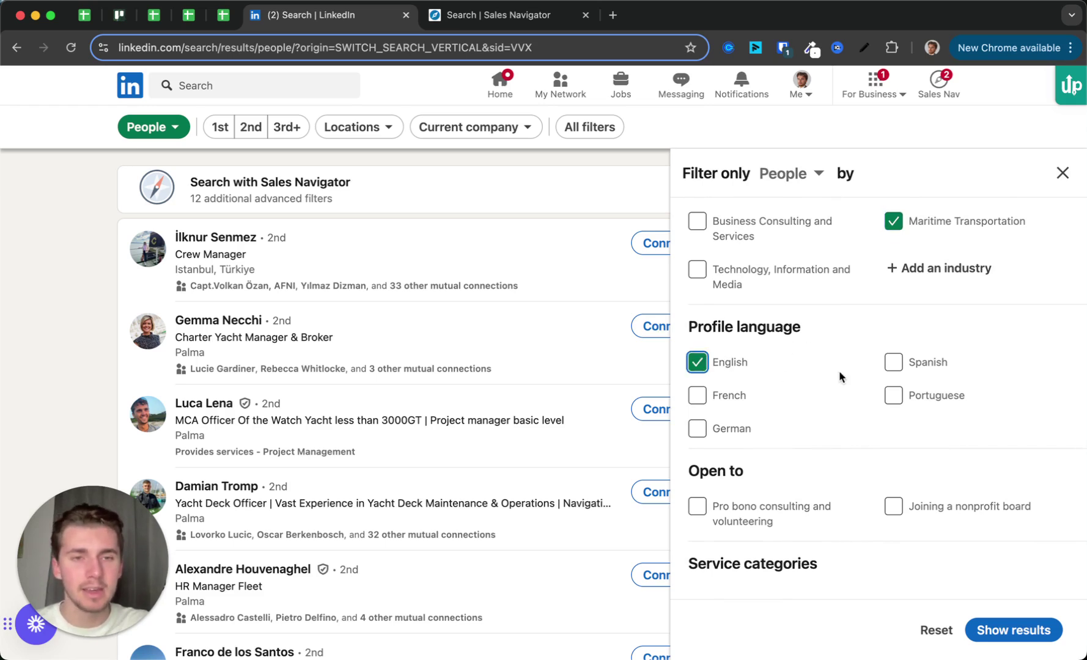
Step: Review the remaining people filters, covering open to, service categories and keywords
scroll(861, 405, "down", 4)
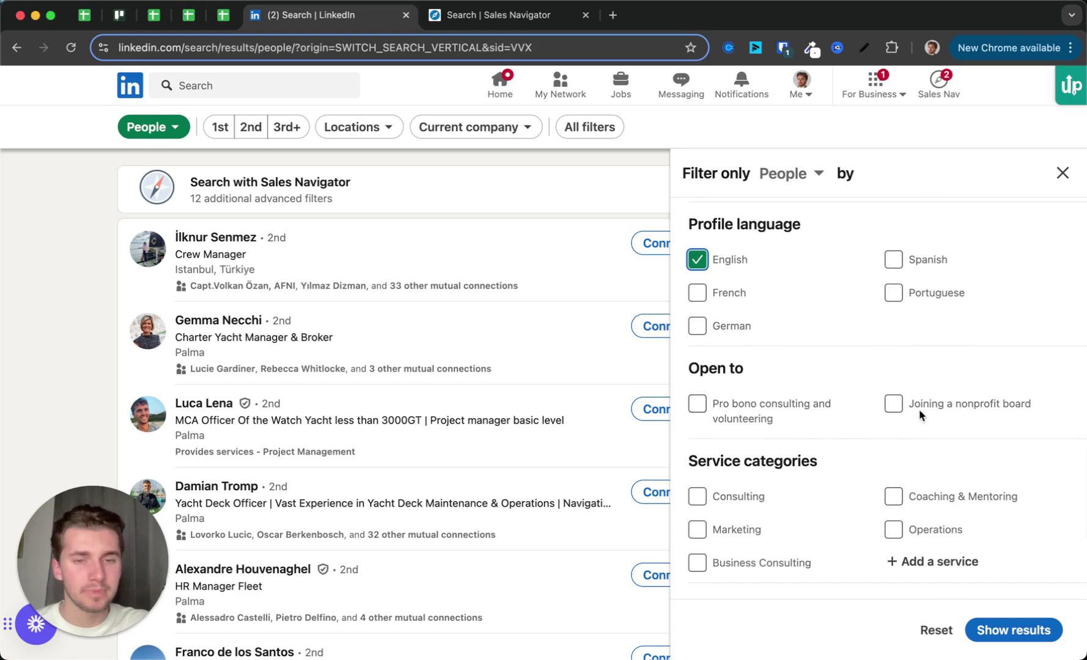
scroll(918, 410, "down", 6)
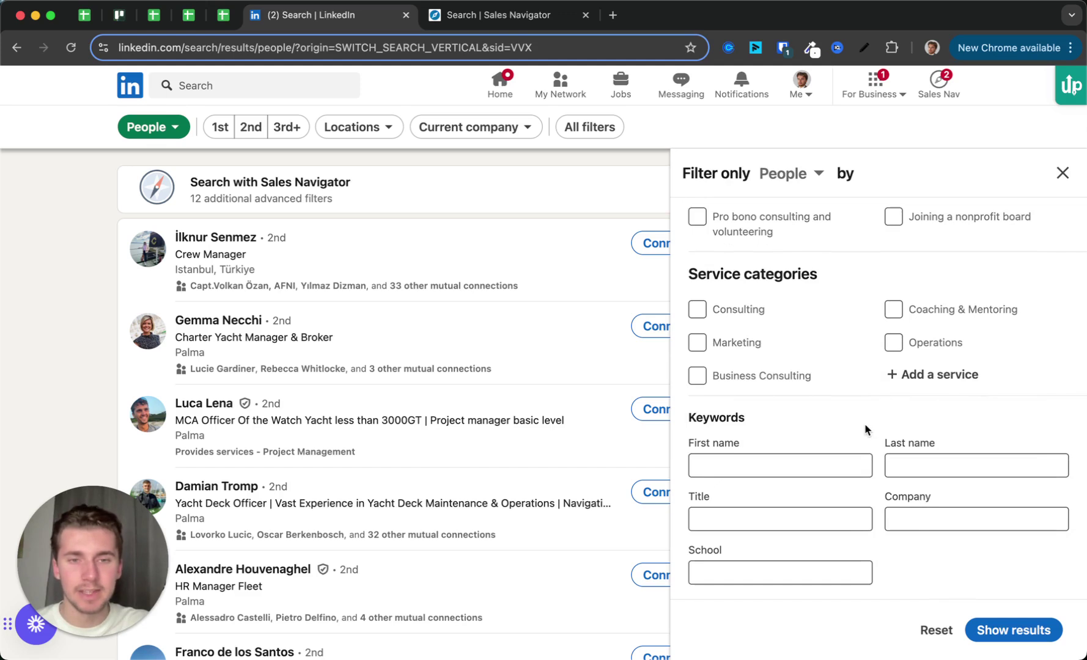
left_click(825, 465)
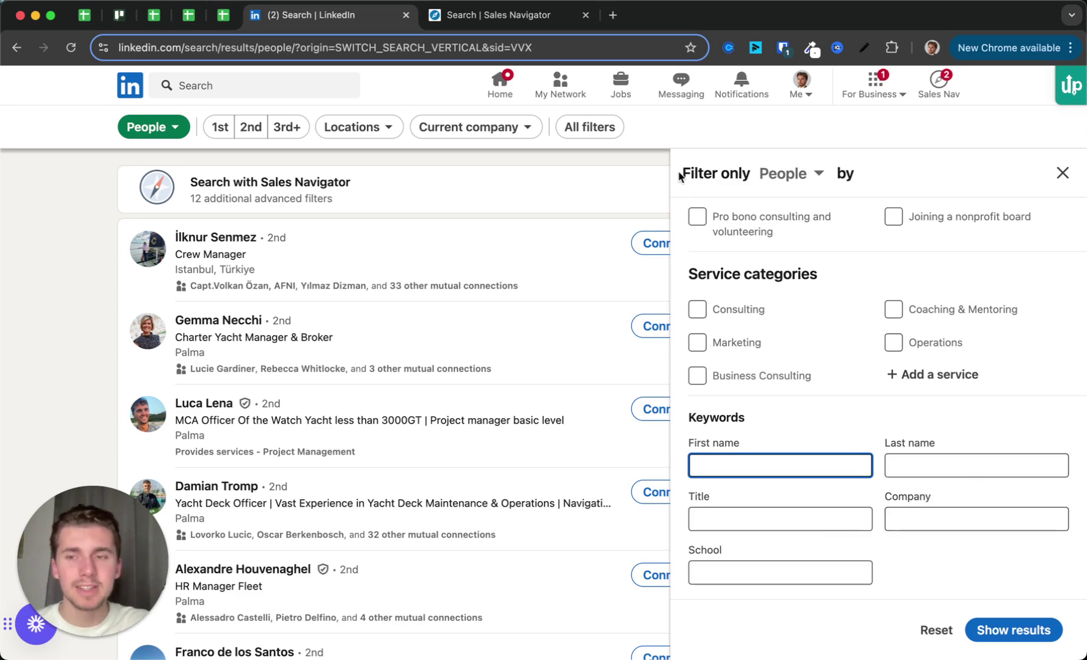
Step: Switch to the Sales Navigator lead search and bring up its role filters
left_click(493, 14)
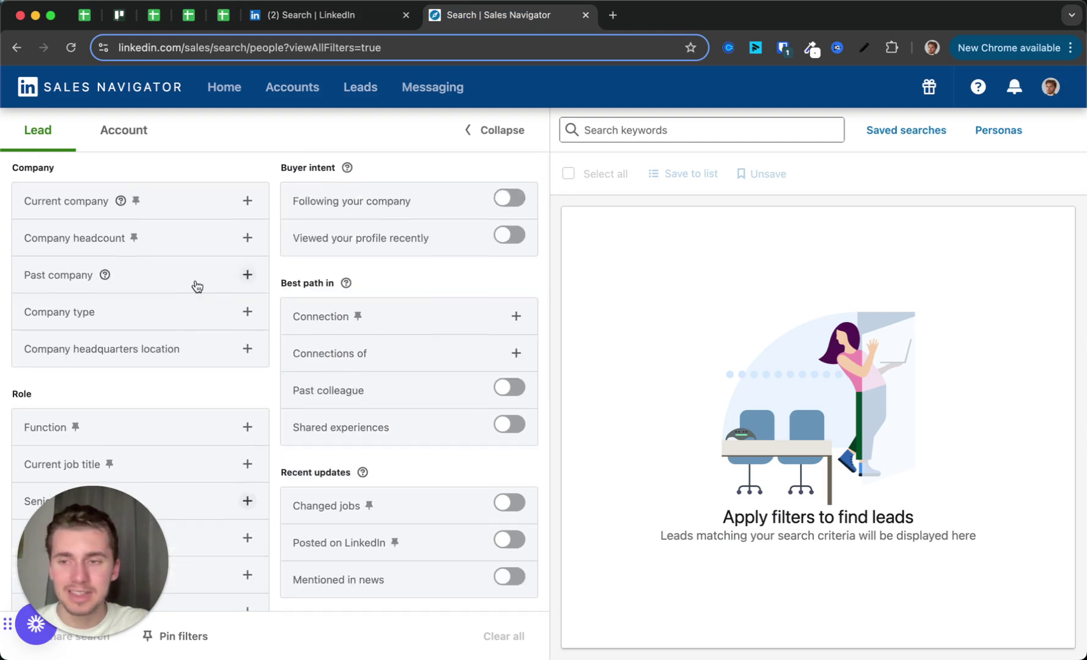
left_click_drag(107, 531, 1008, 517)
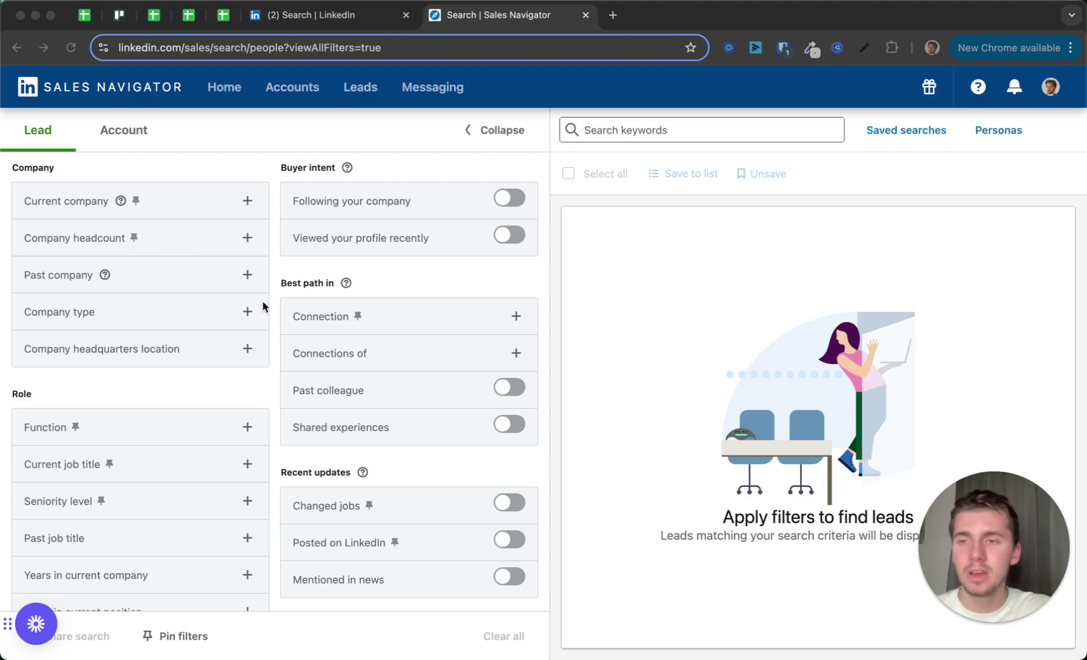
scroll(262, 306, "down", 3)
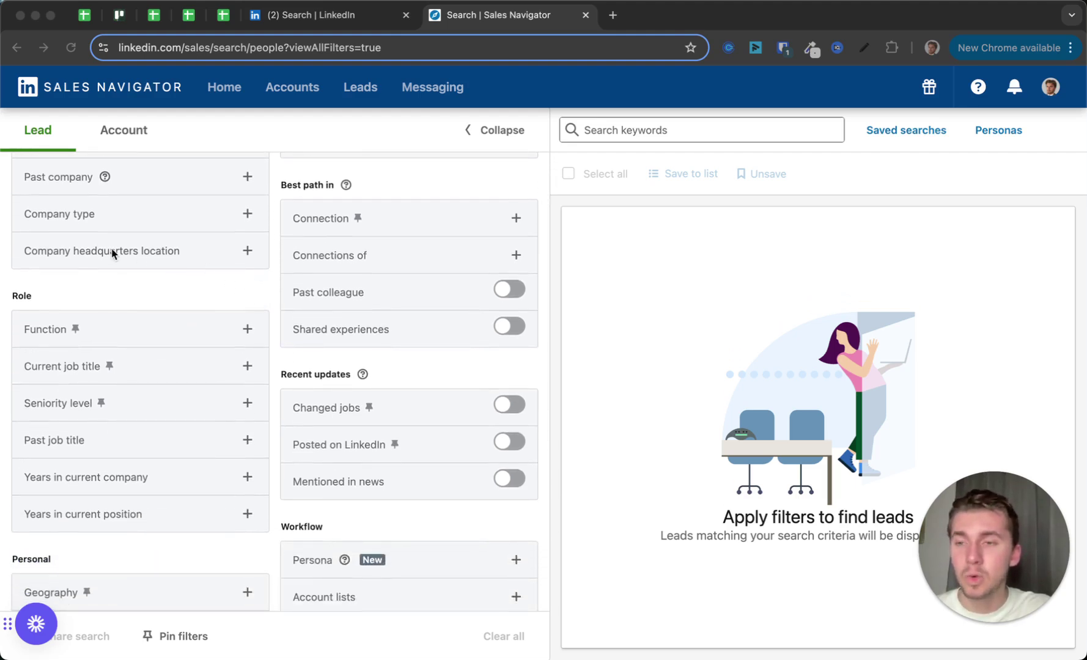
scroll(272, 302, "down", 2)
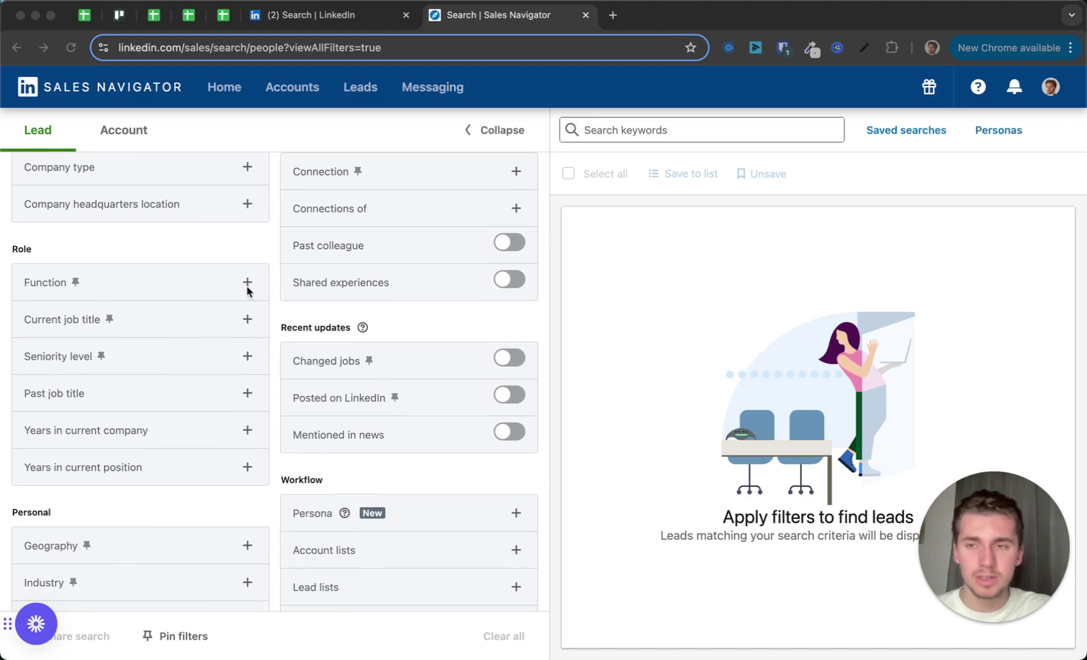
Step: Include Chief Executive Officer and Founder as current job titles in the lead search
left_click(248, 320)
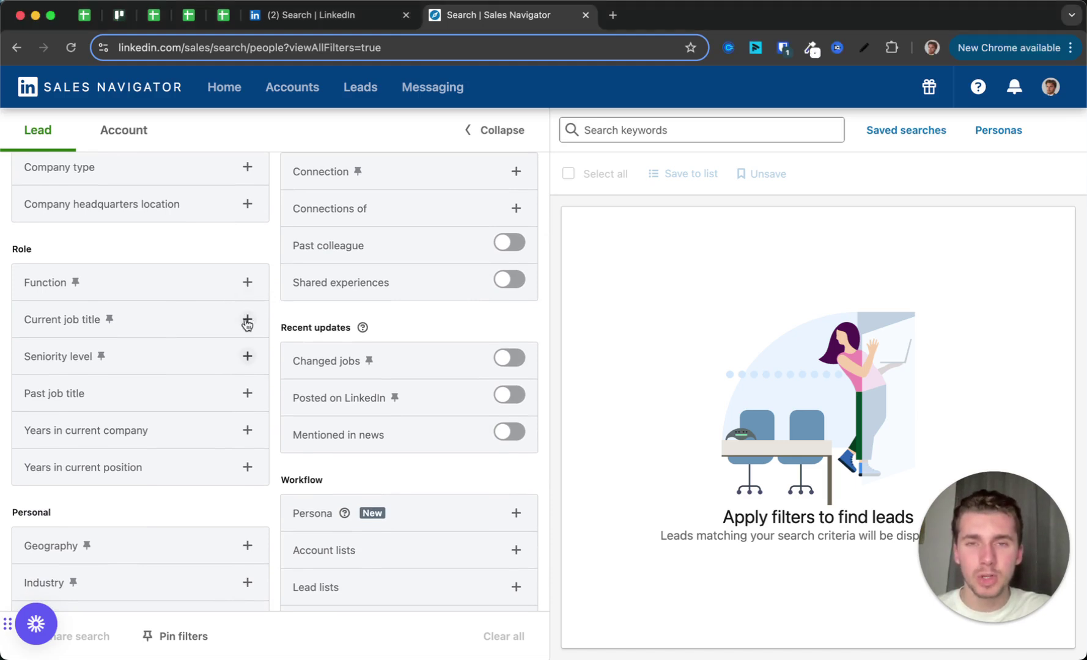
left_click(247, 320)
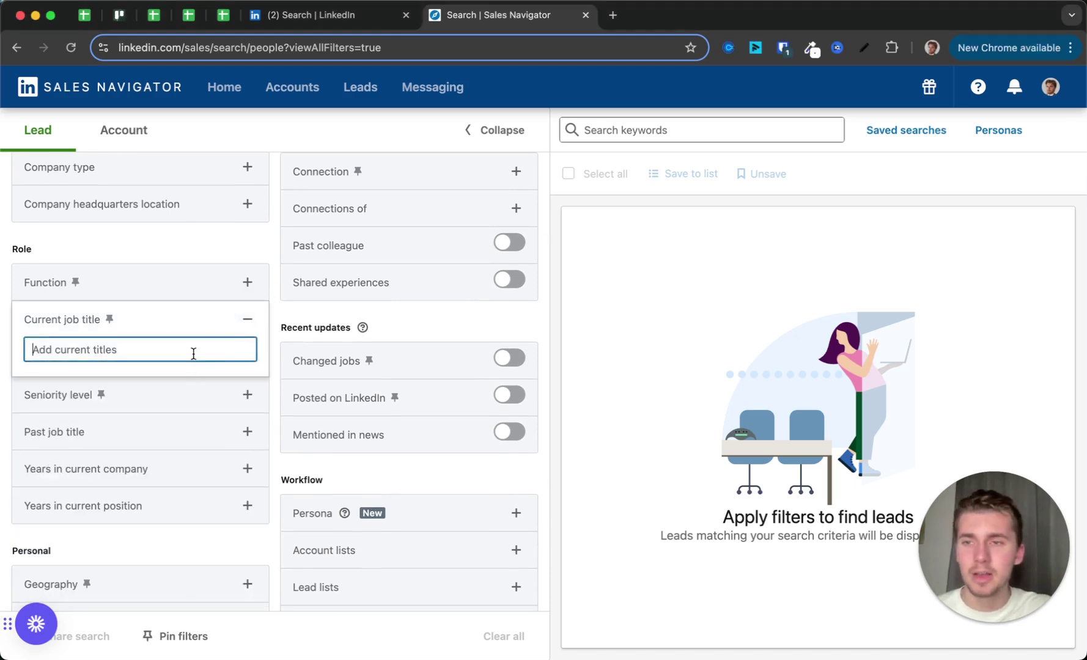
type("ceo")
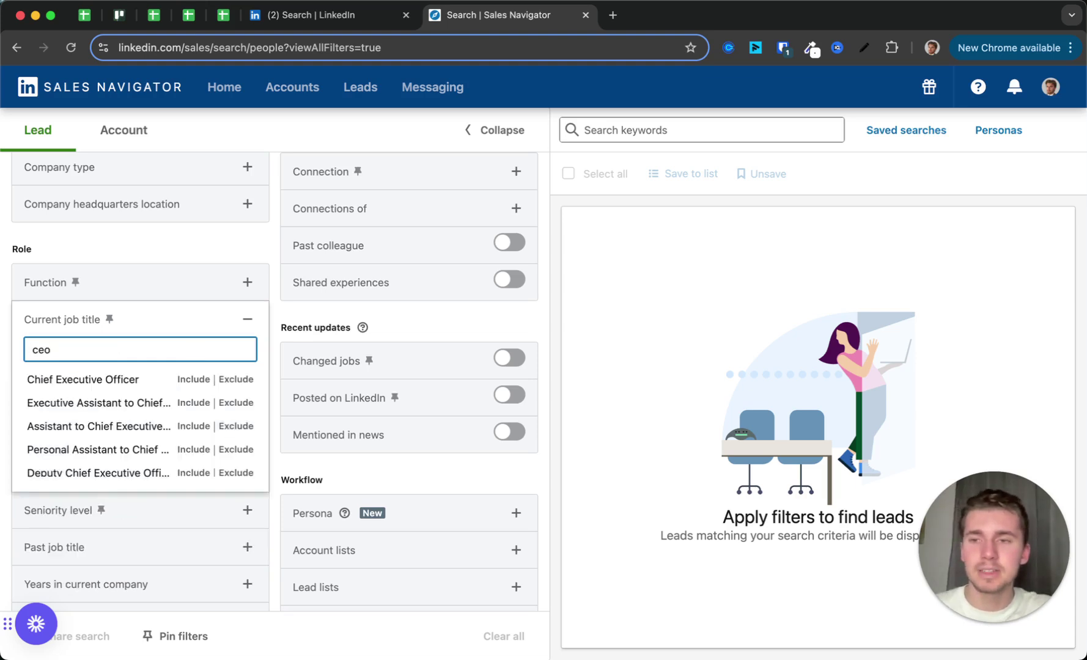
left_click(178, 380)
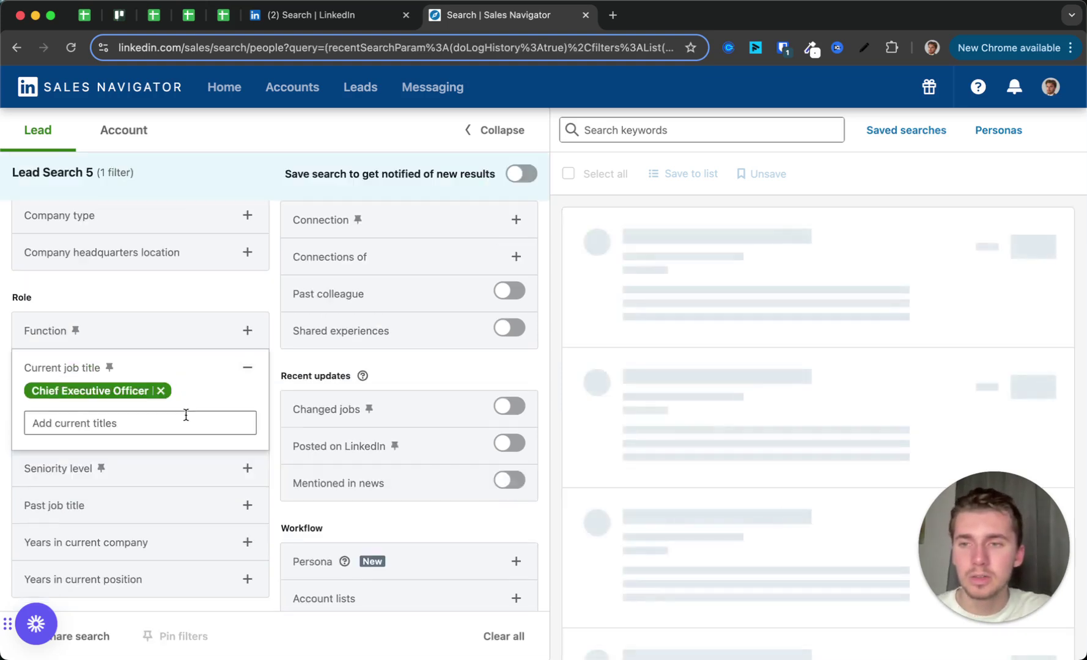
type("founder")
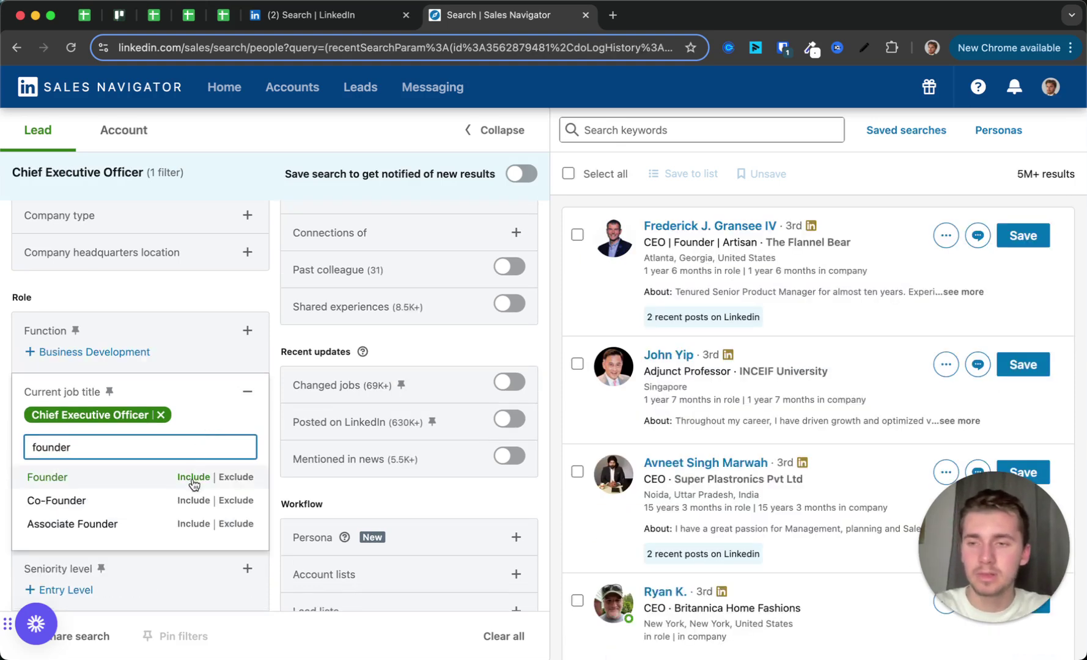
left_click(194, 478)
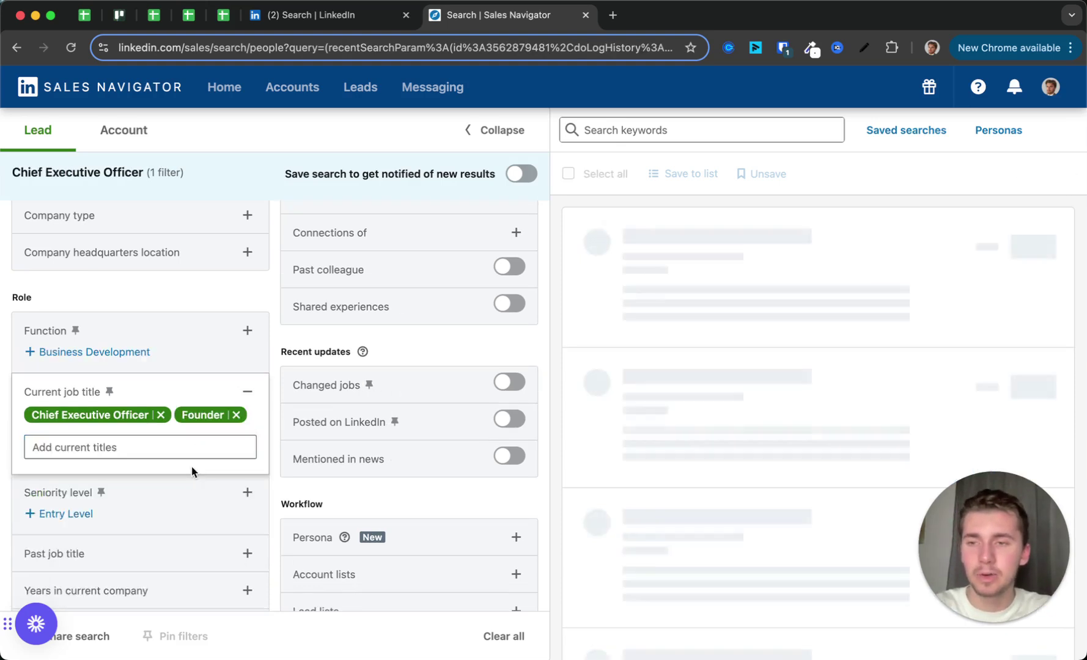
Step: Add Owner, Chief Marketing Officer and Chief Technology Officer to the included current job titles
type("owner")
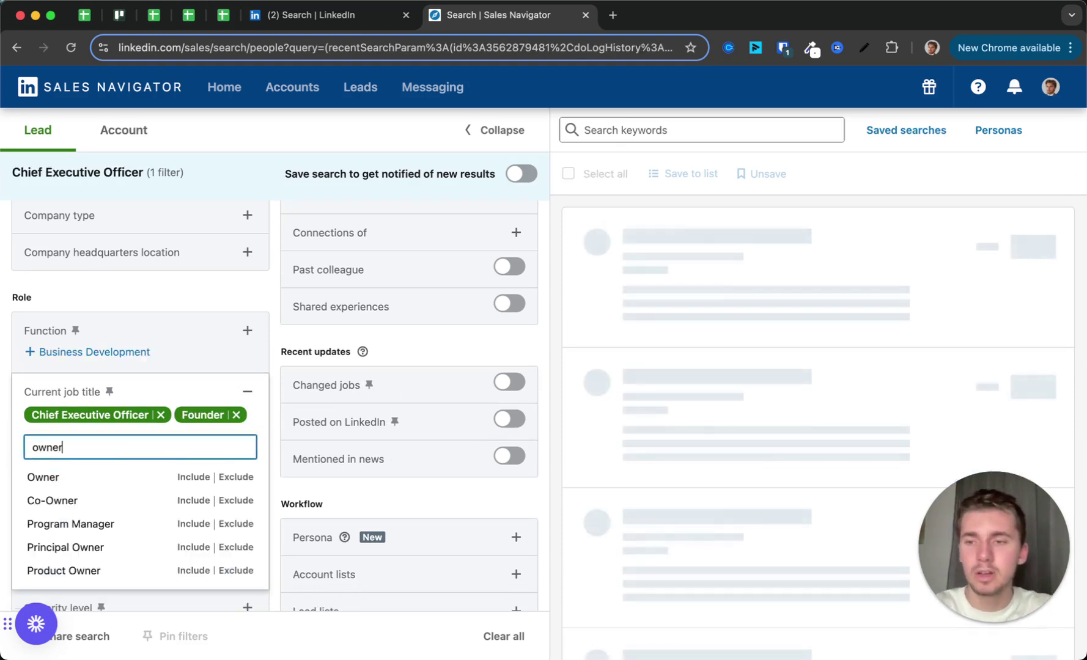
left_click(194, 478)
type("cmo")
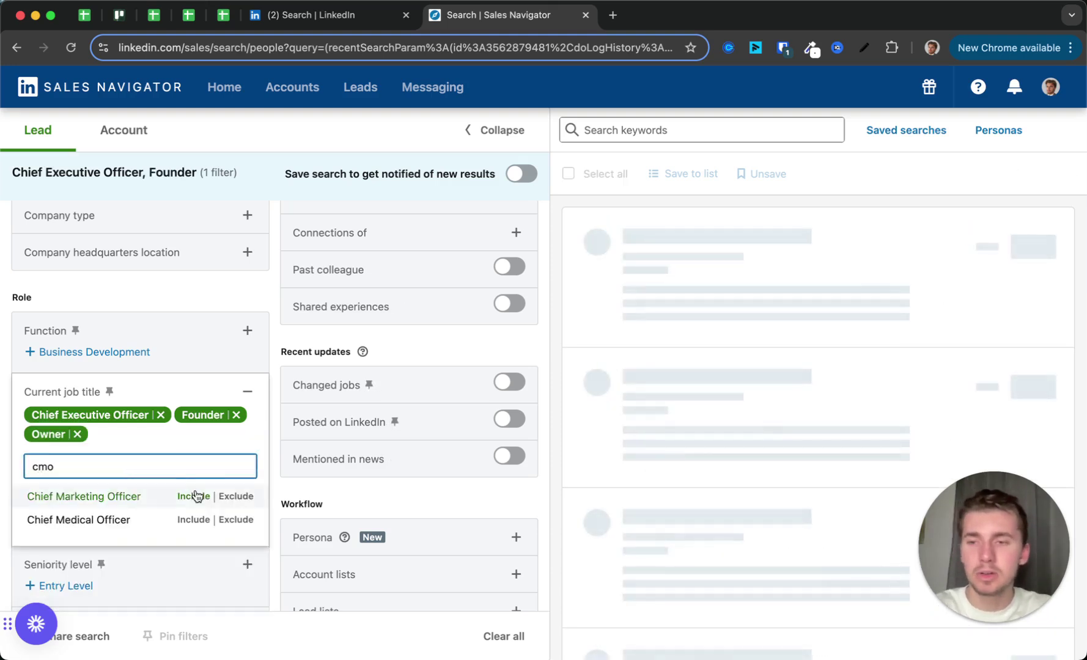
left_click(193, 496)
left_click(193, 476)
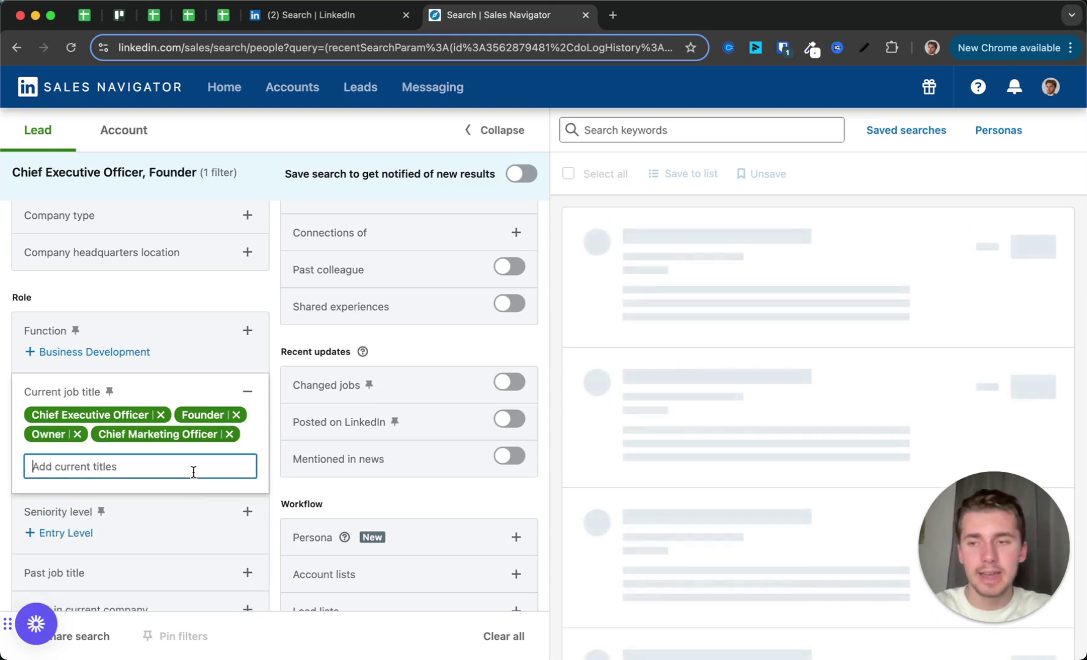
type("cto")
left_click(198, 496)
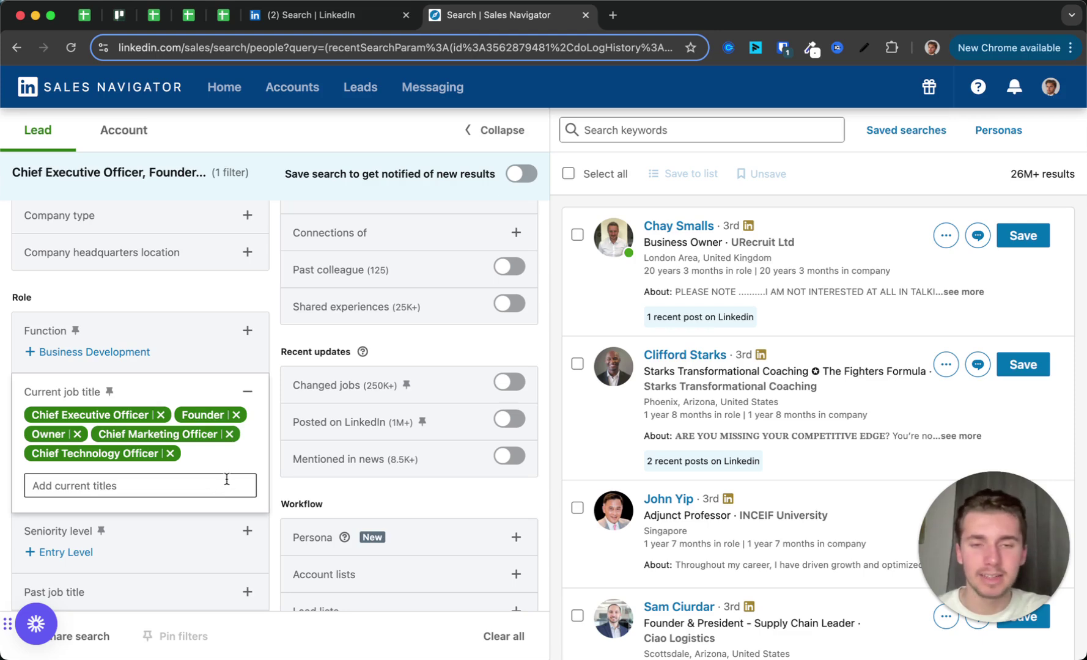
scroll(214, 474, "down", 3)
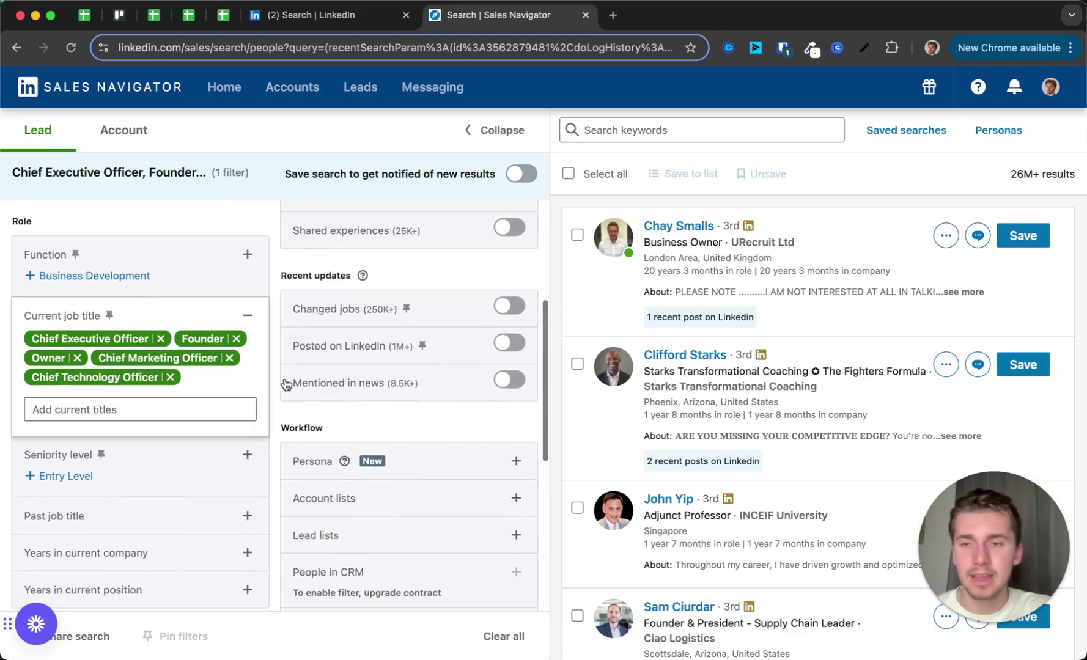
left_click(273, 330)
Step: Remove Chief Marketing Officer from the included current job titles of the lead search
scroll(271, 322, "up", 5)
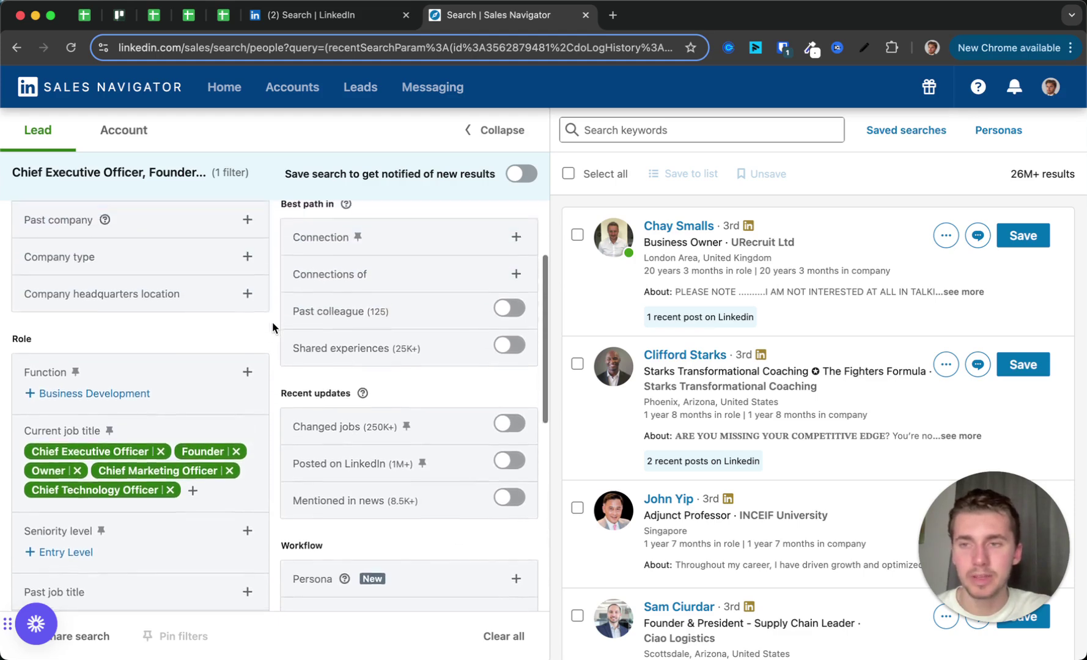
scroll(252, 401, "down", 4)
scroll(269, 440, "down", 4)
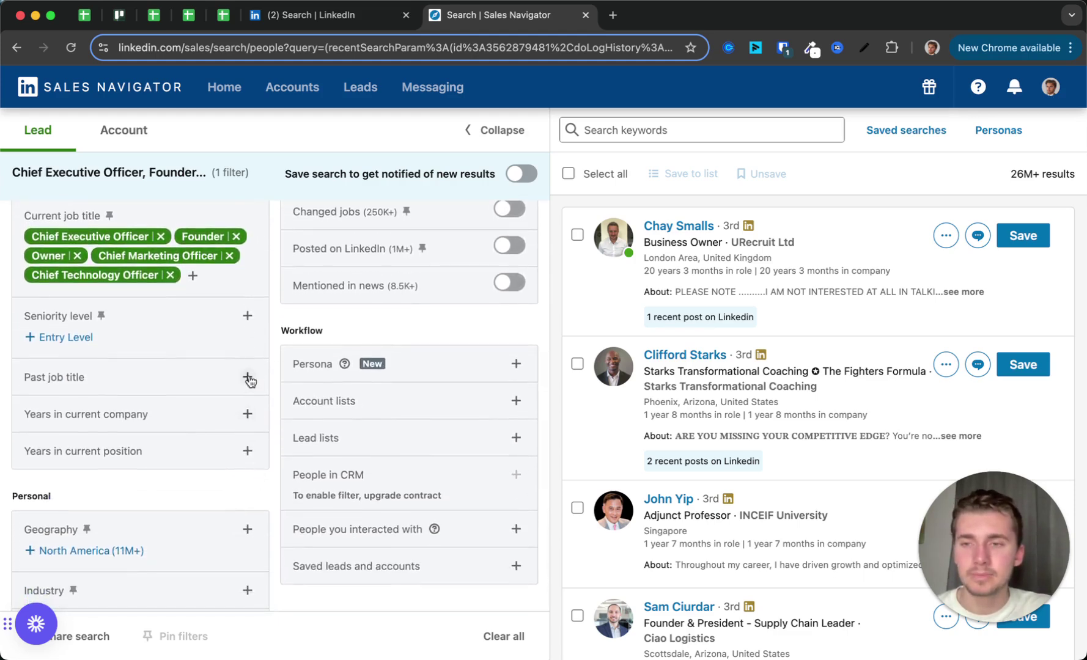
left_click(248, 377)
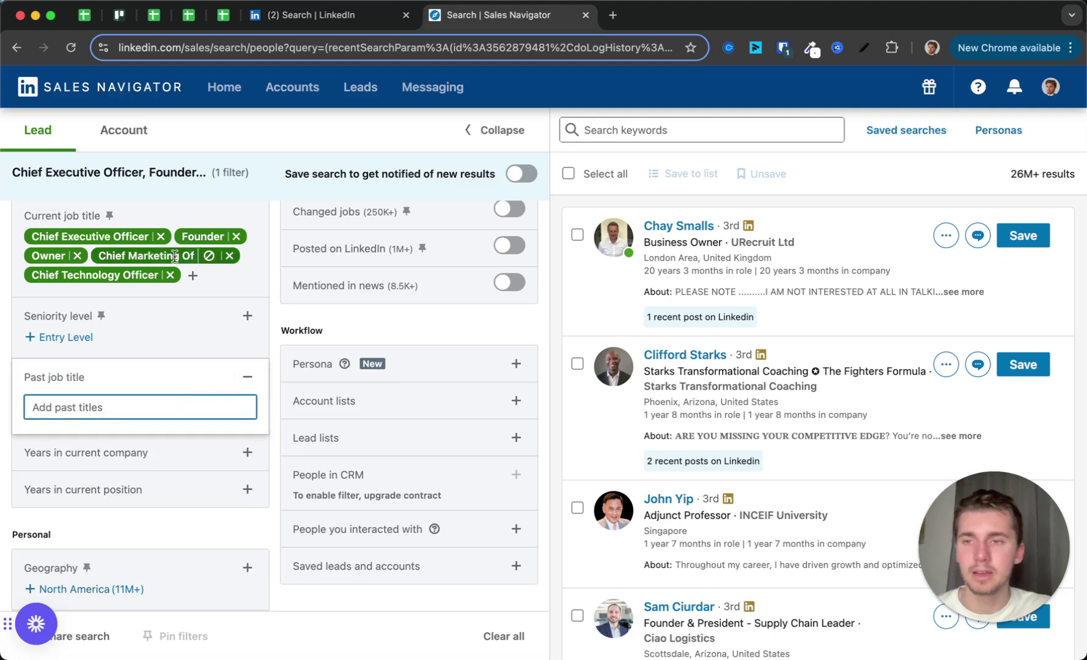
left_click(229, 256)
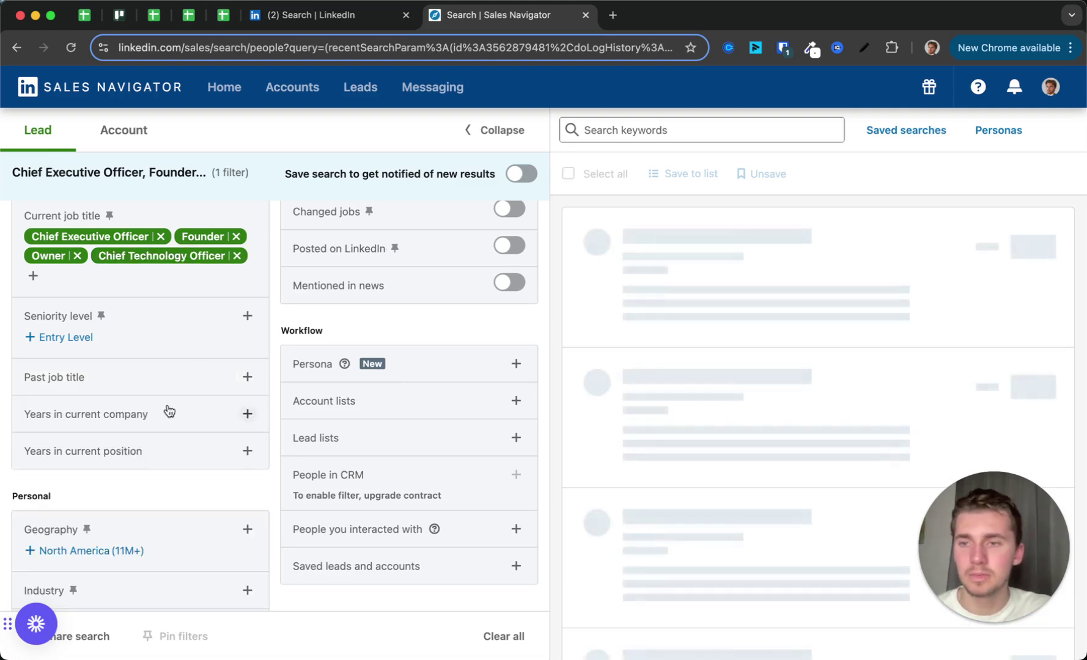
Step: Include Chief Marketing Officer as a past job title and drop Chief Technology Officer from the current job titles
left_click(248, 377)
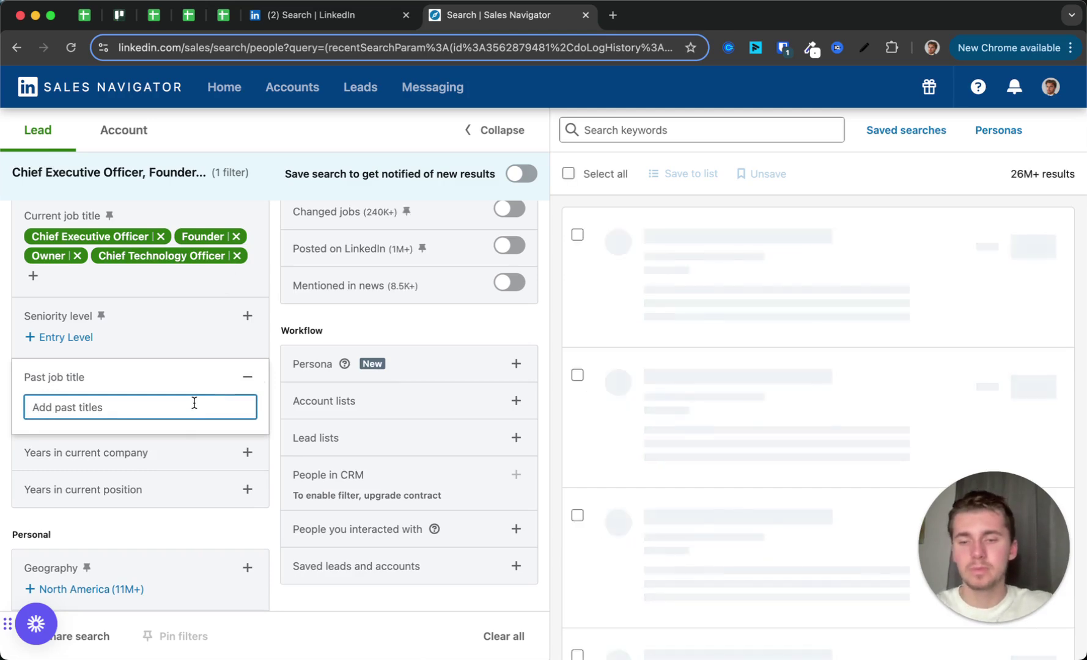
type("cmo")
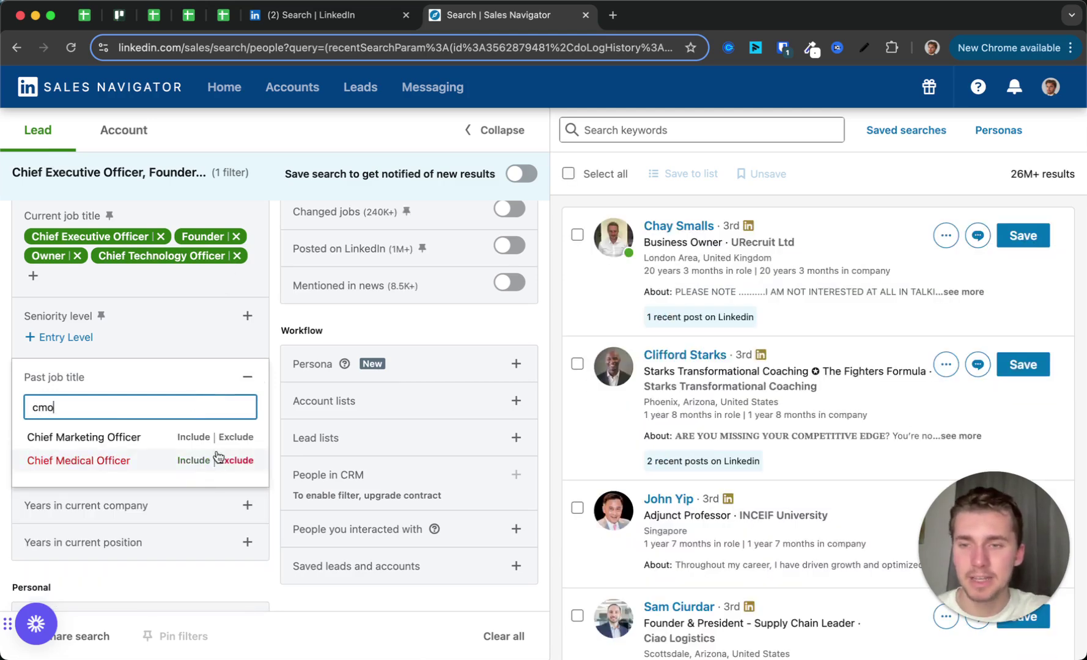
left_click(199, 437)
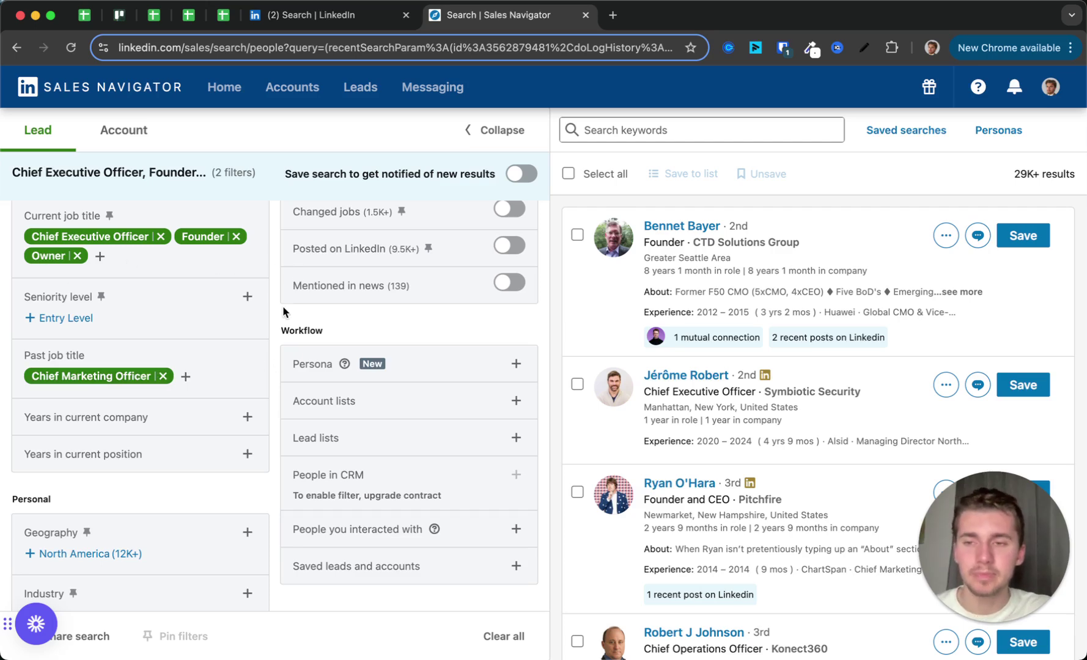
Step: Examine the ranges offered for years in current company and the personal filters from geography to school
scroll(283, 306, "down", 3)
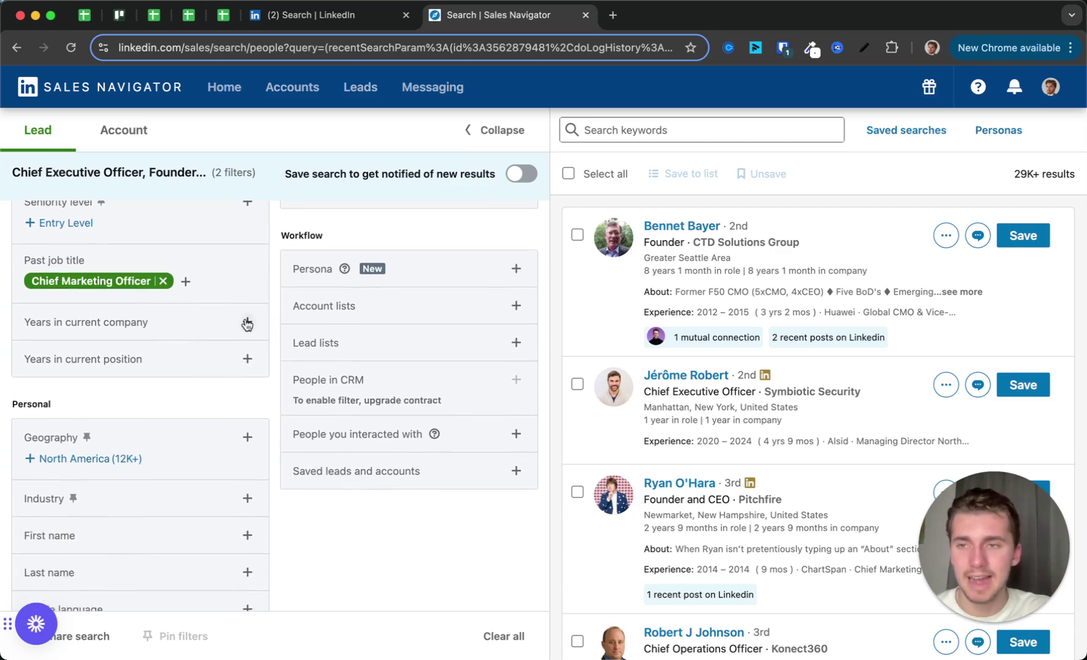
left_click(247, 323)
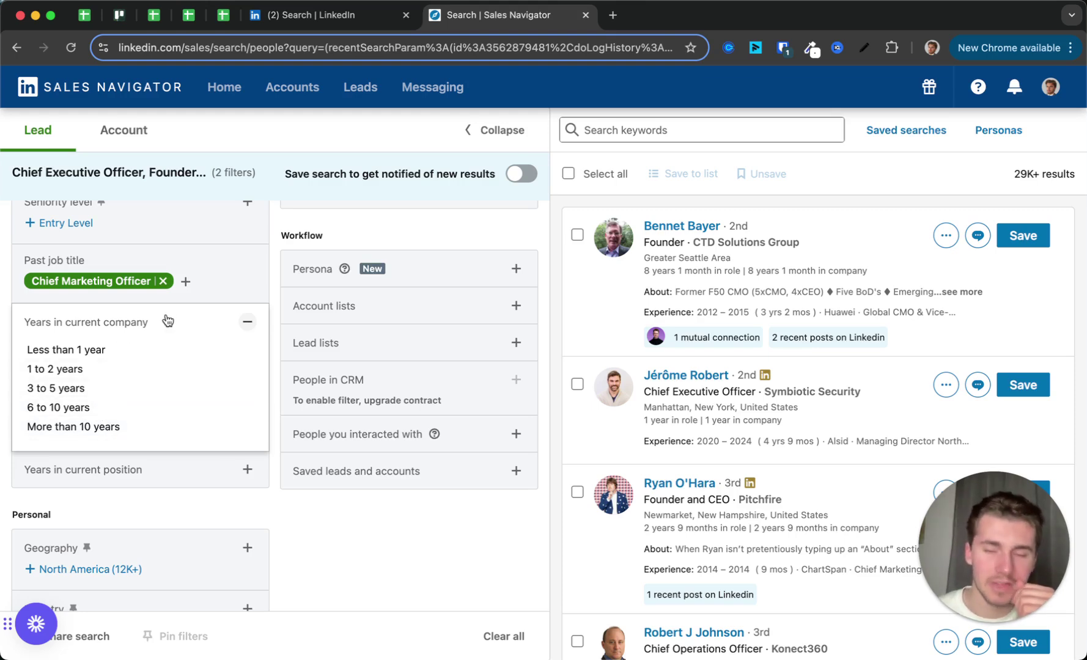
left_click(249, 326)
scroll(287, 385, "down", 3)
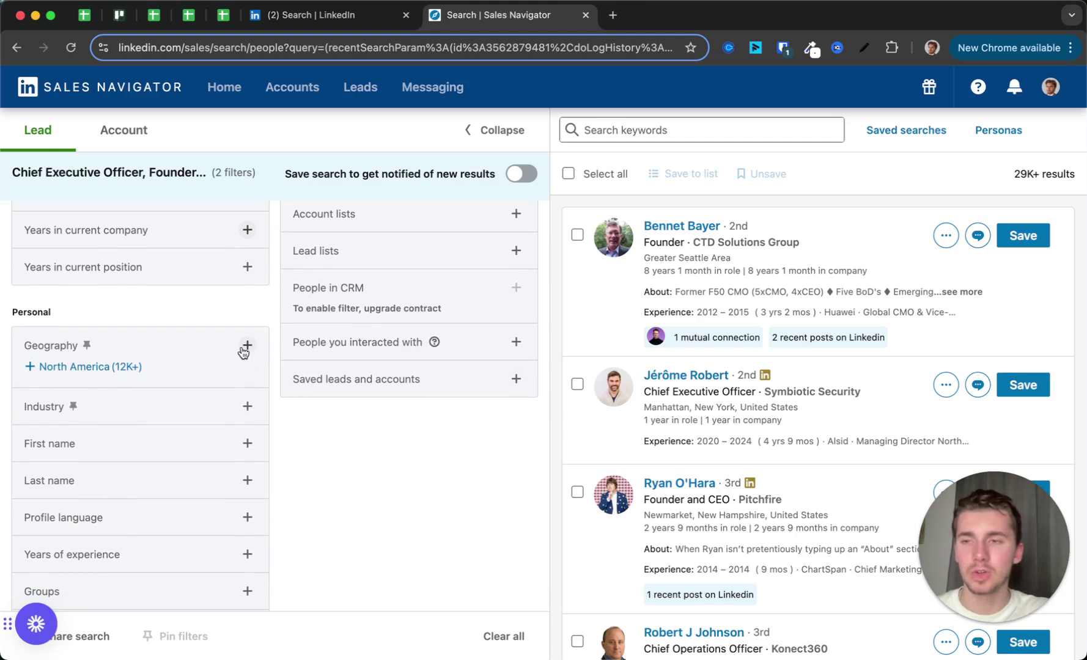
scroll(244, 345, "down", 1)
scroll(246, 341, "down", 1)
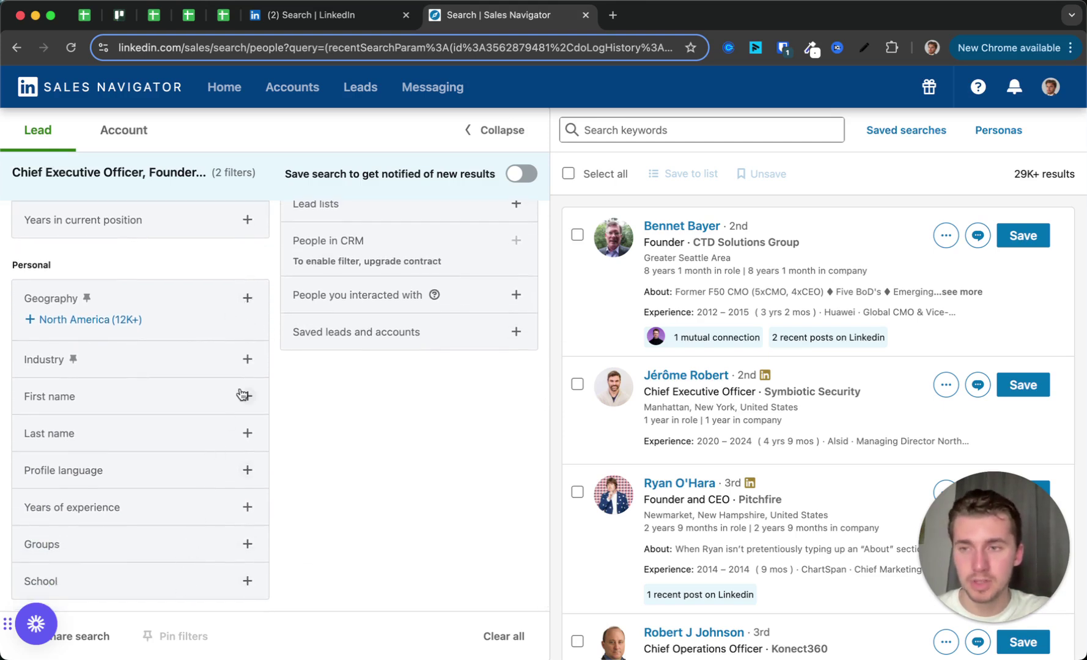
Step: Restrict the leads to people who viewed your profile recently, and lift that buyer intent filter again
scroll(243, 391, "up", 5)
scroll(242, 394, "up", 6)
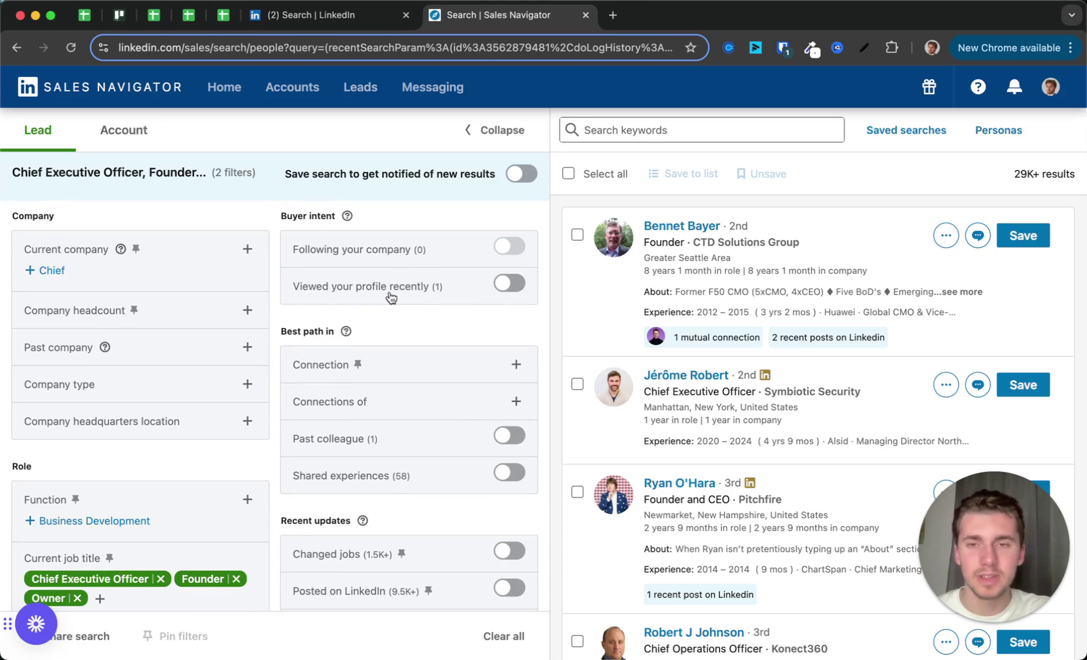
left_click(425, 292)
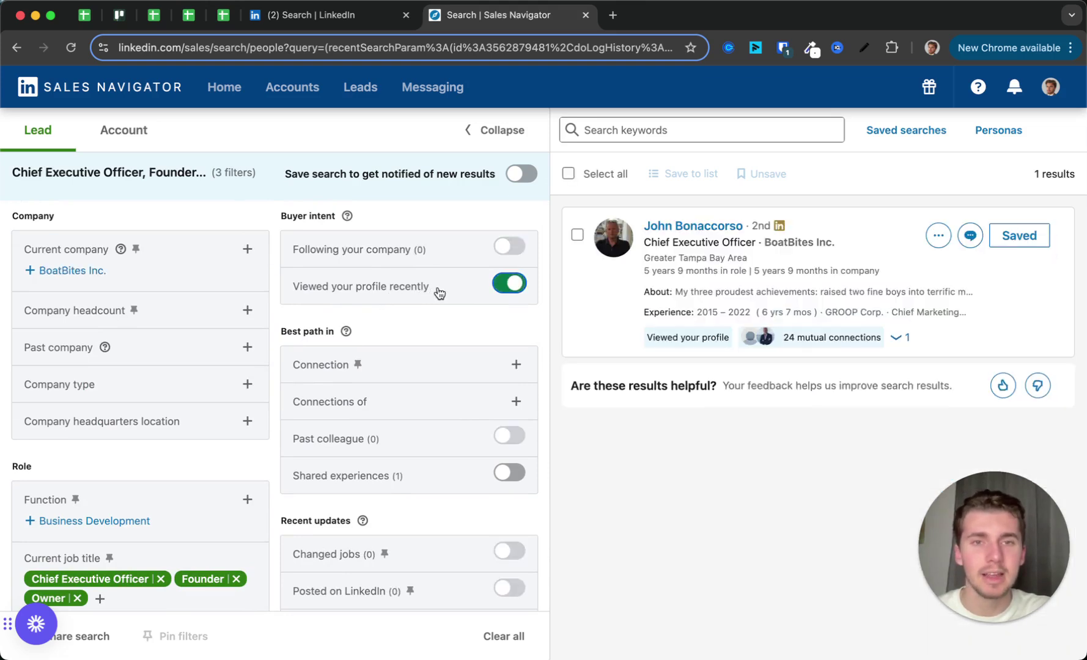
left_click(434, 287)
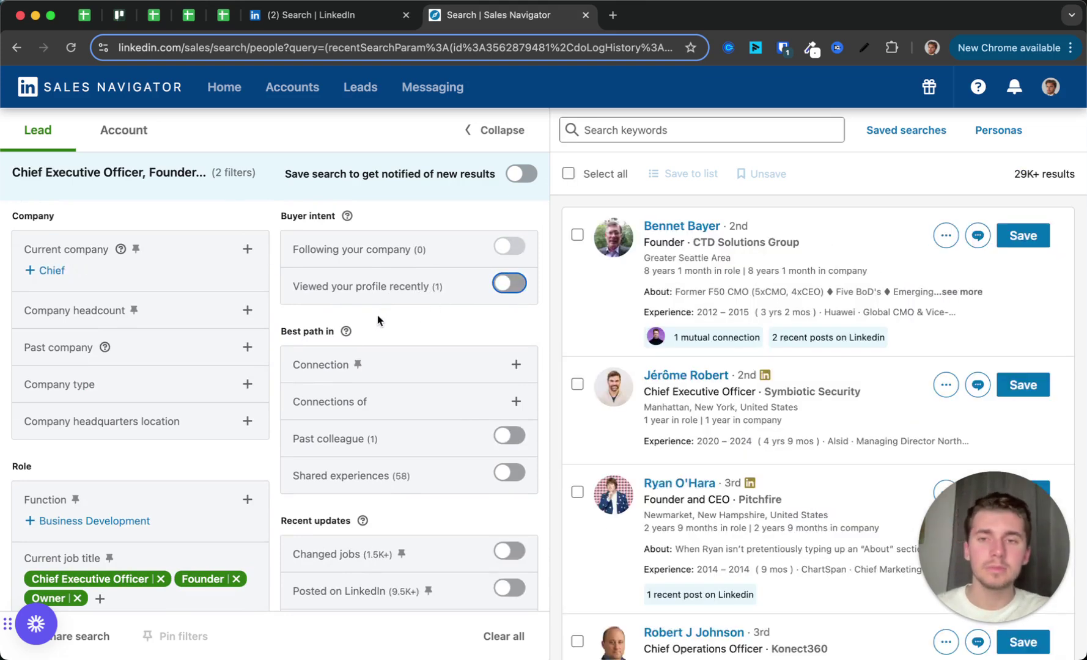
Step: Review the buyer intent, best path in and recent updates filters of the lead search
scroll(280, 325, "down", 1)
scroll(280, 324, "up", 1)
scroll(282, 331, "up", 1)
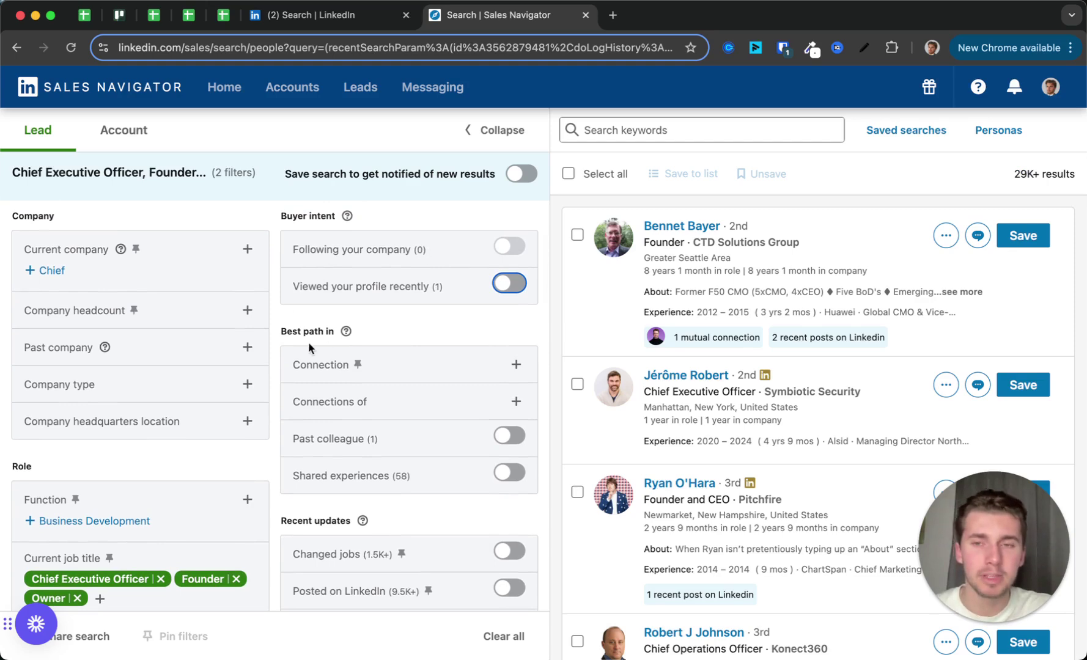
left_click(277, 331)
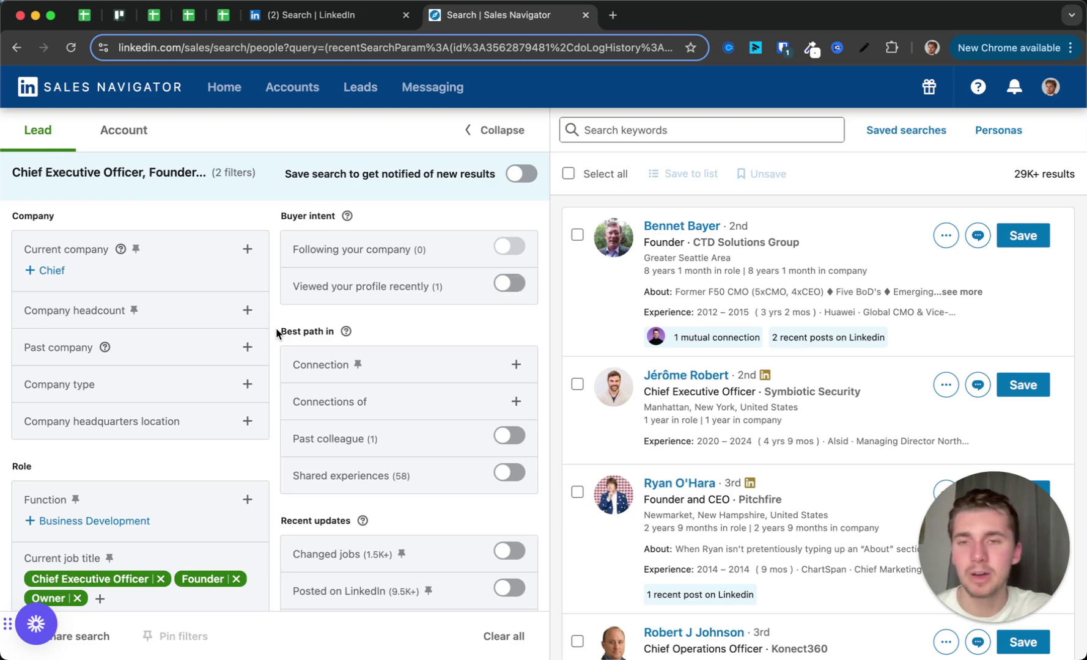
scroll(276, 331, "down", 3)
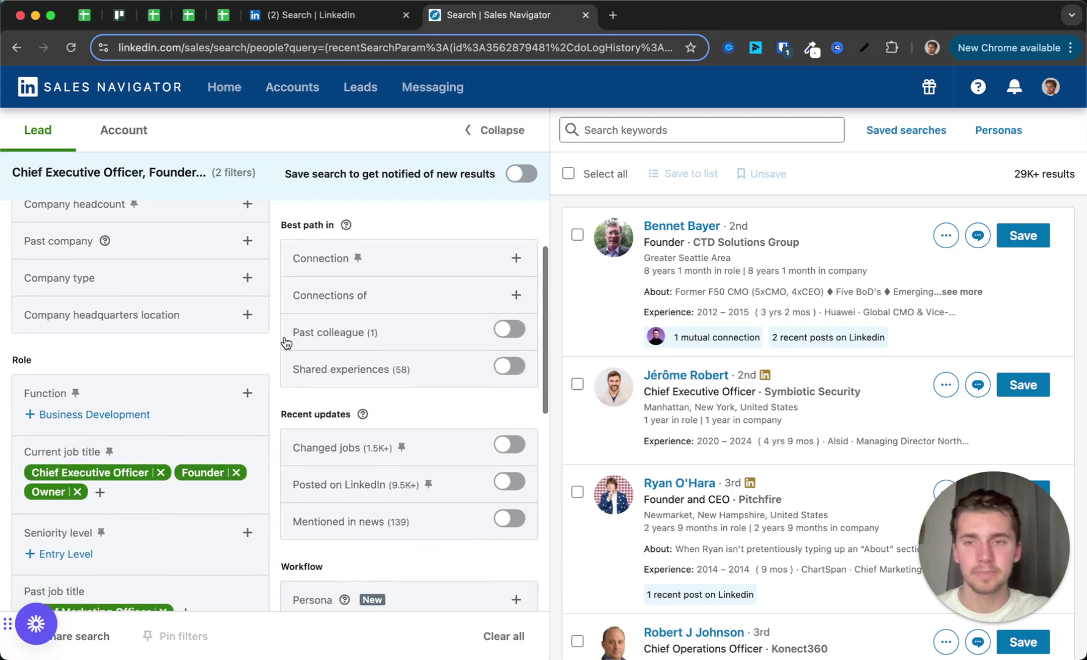
scroll(313, 375, "down", 1)
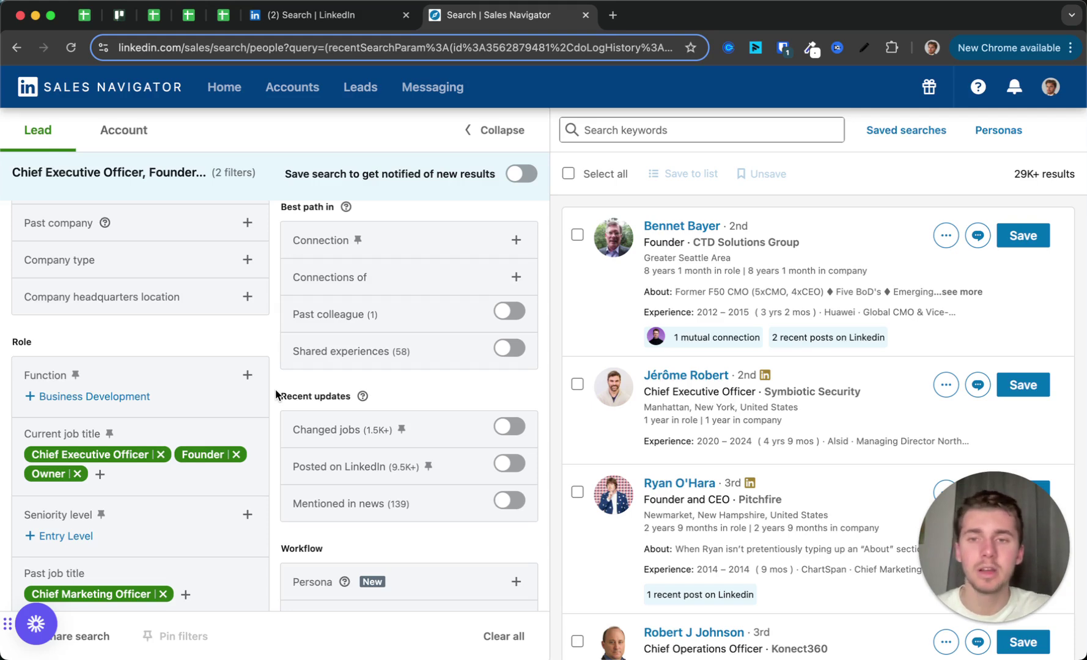
scroll(277, 394, "down", 5)
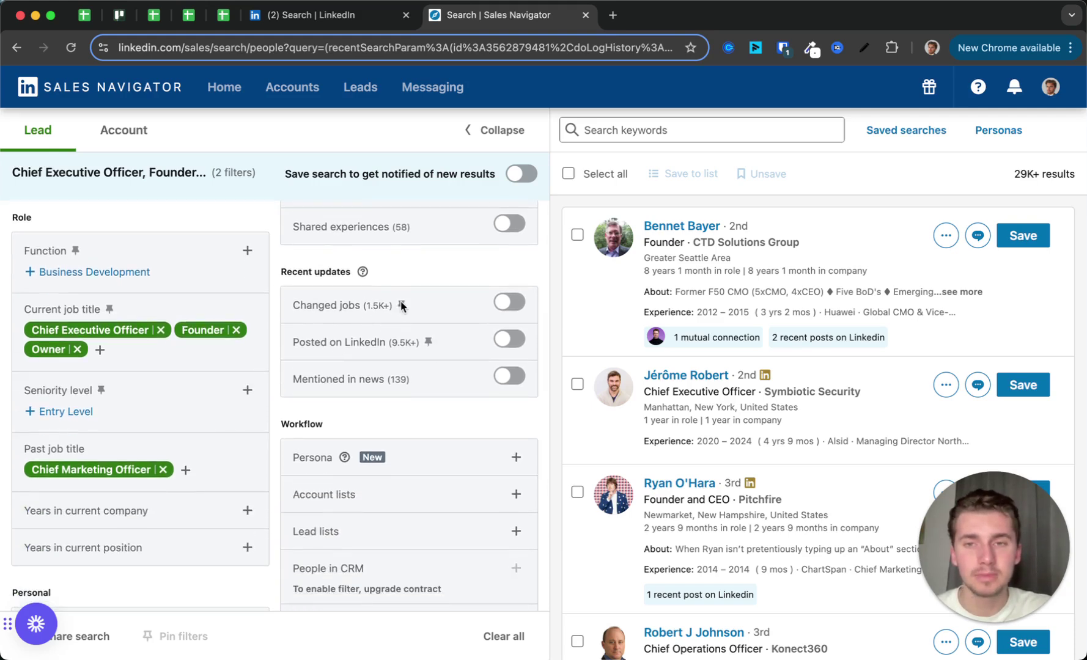
mouse_move(362, 273)
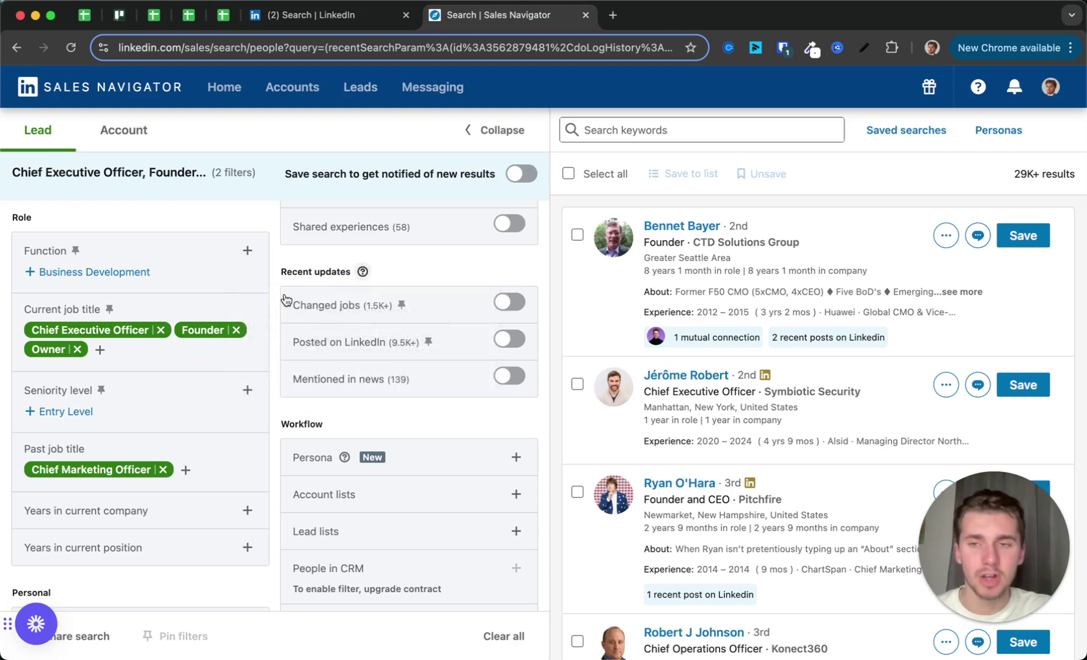
scroll(284, 291, "down", 2)
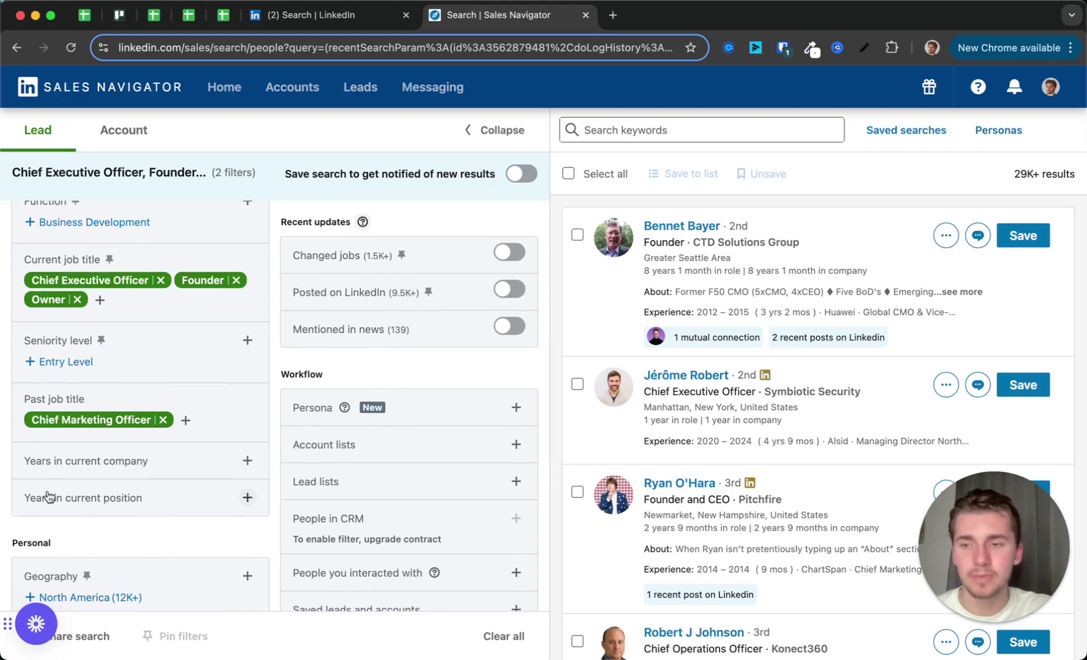
Step: Limit the leads to people who changed jobs, look through the matching profiles, and turn the filter off again
scroll(276, 384, "up", 2)
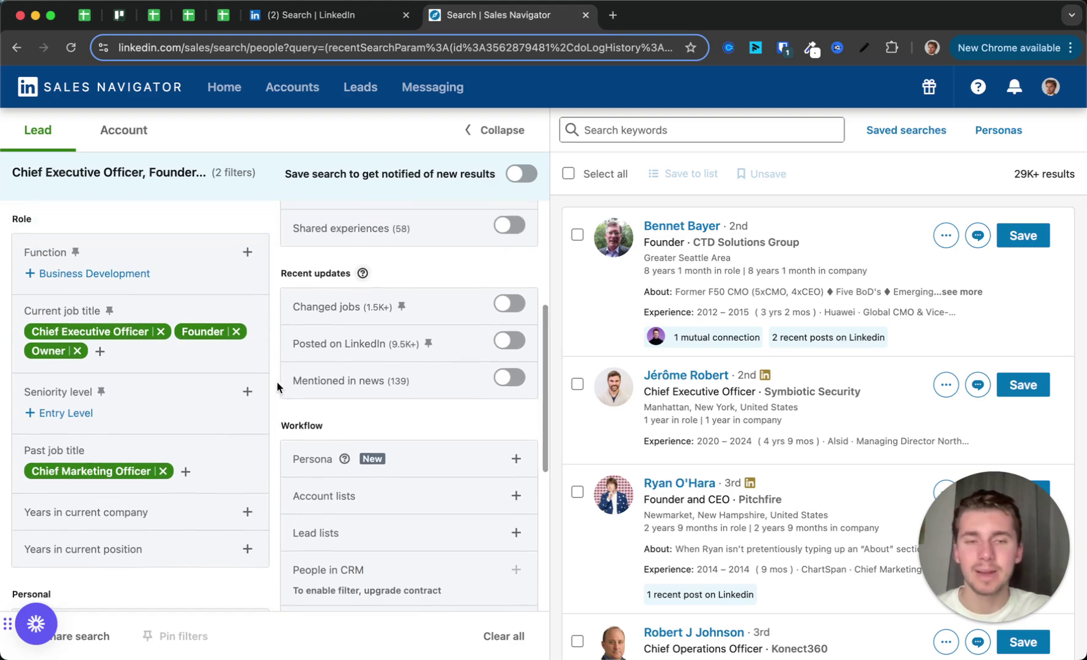
left_click(509, 304)
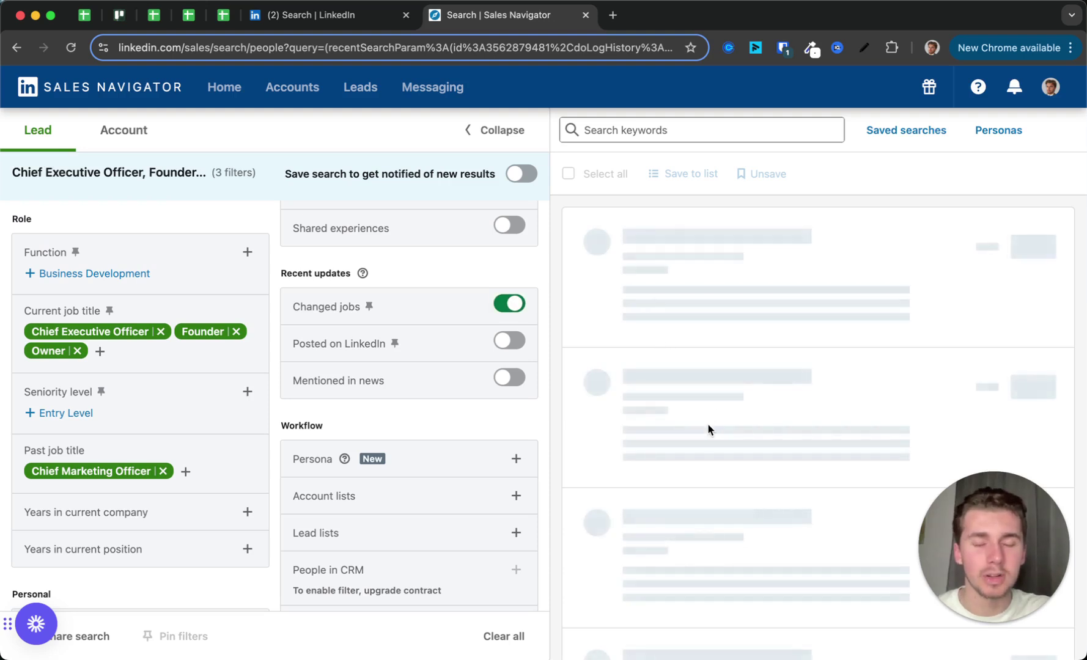
scroll(707, 423, "down", 3)
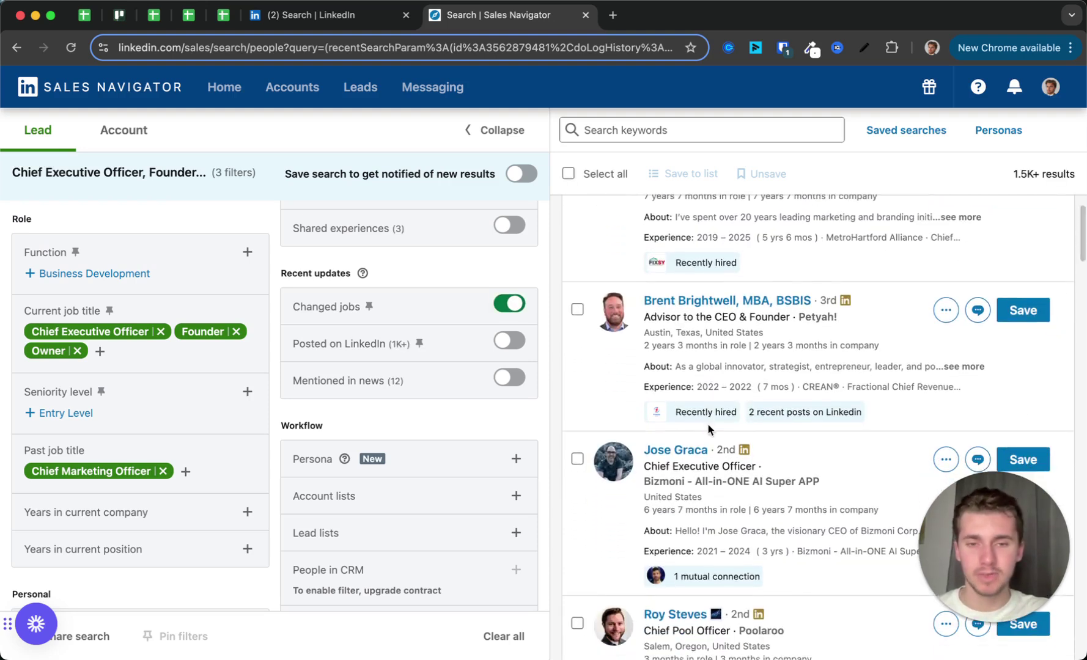
scroll(709, 428, "down", 2)
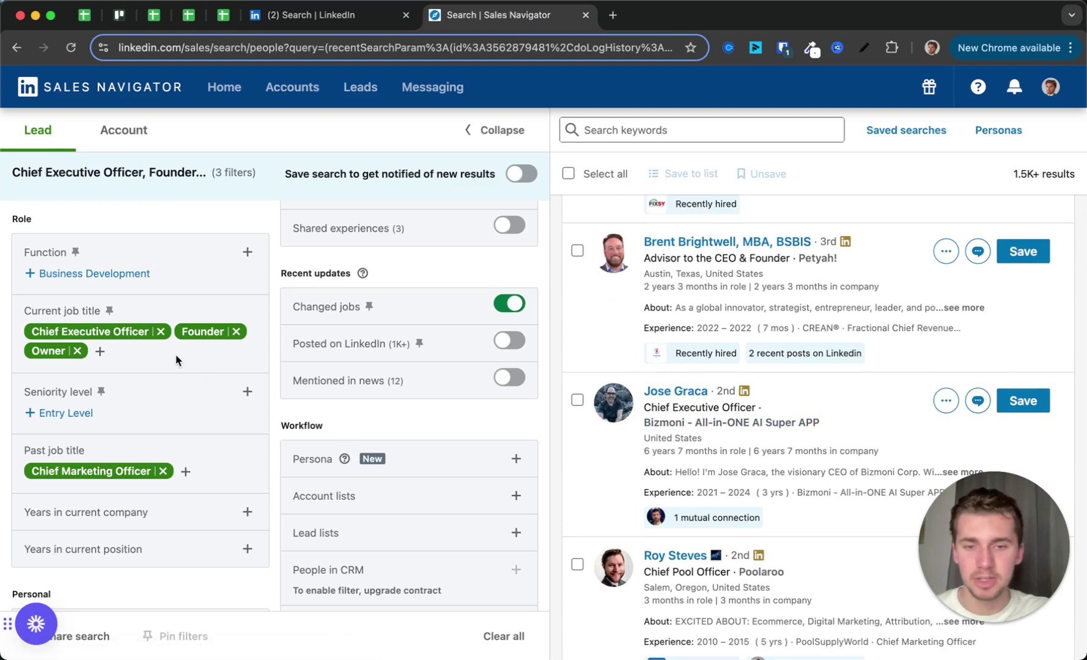
scroll(104, 342, "up", 2)
scroll(101, 337, "down", 3)
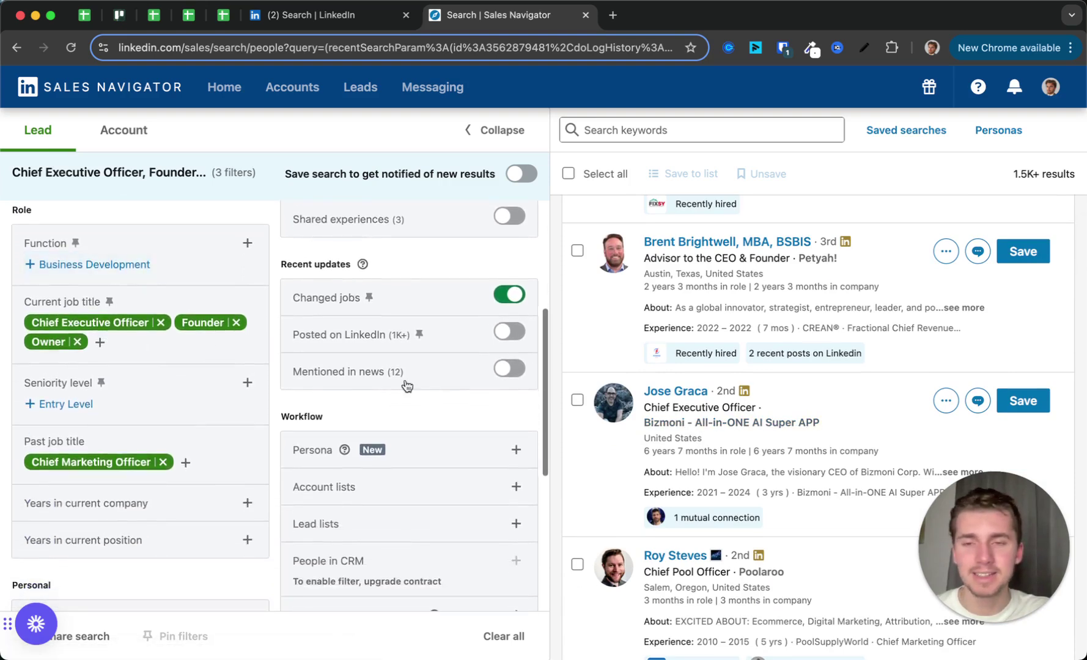
scroll(464, 407, "down", 1)
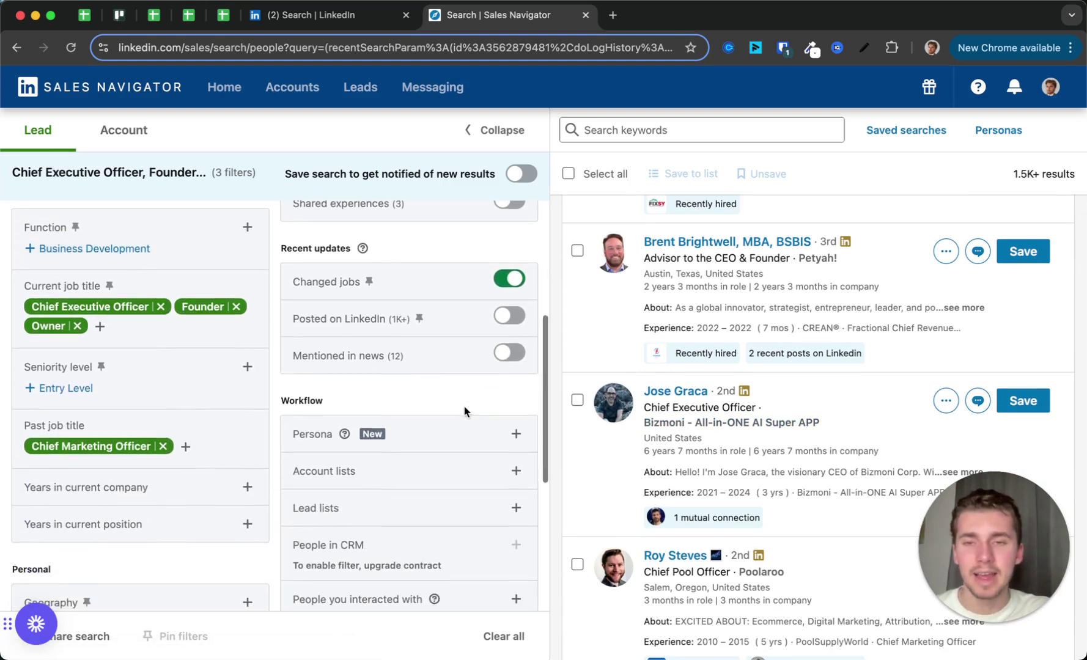
left_click(509, 278)
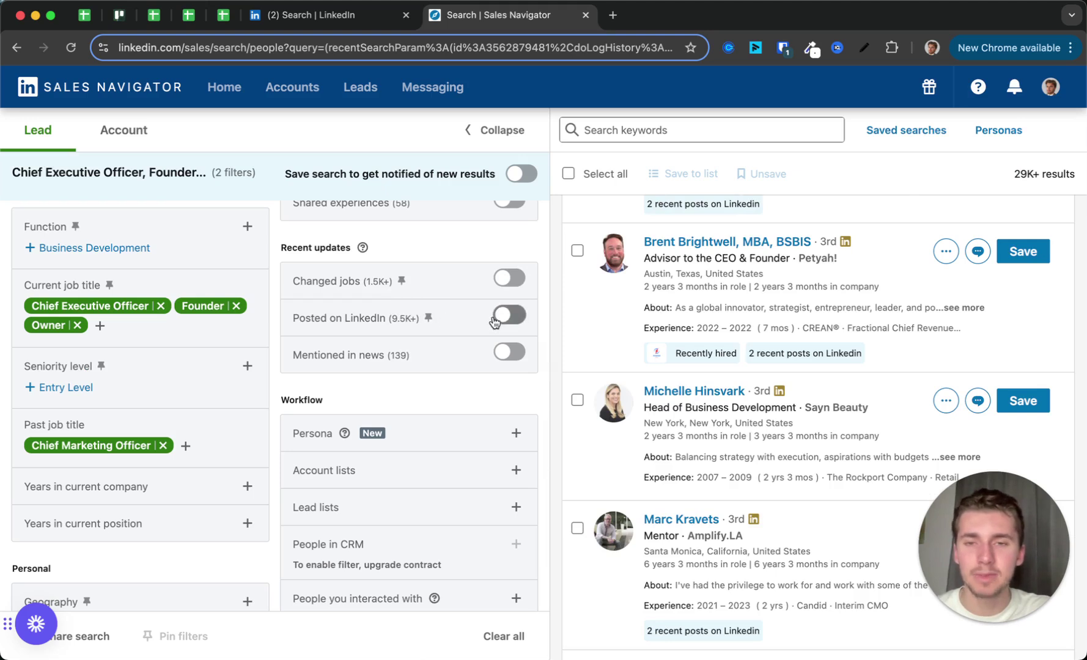
Step: Apply the Mentioned in news filter to the leads and turn it off again
left_click(506, 354)
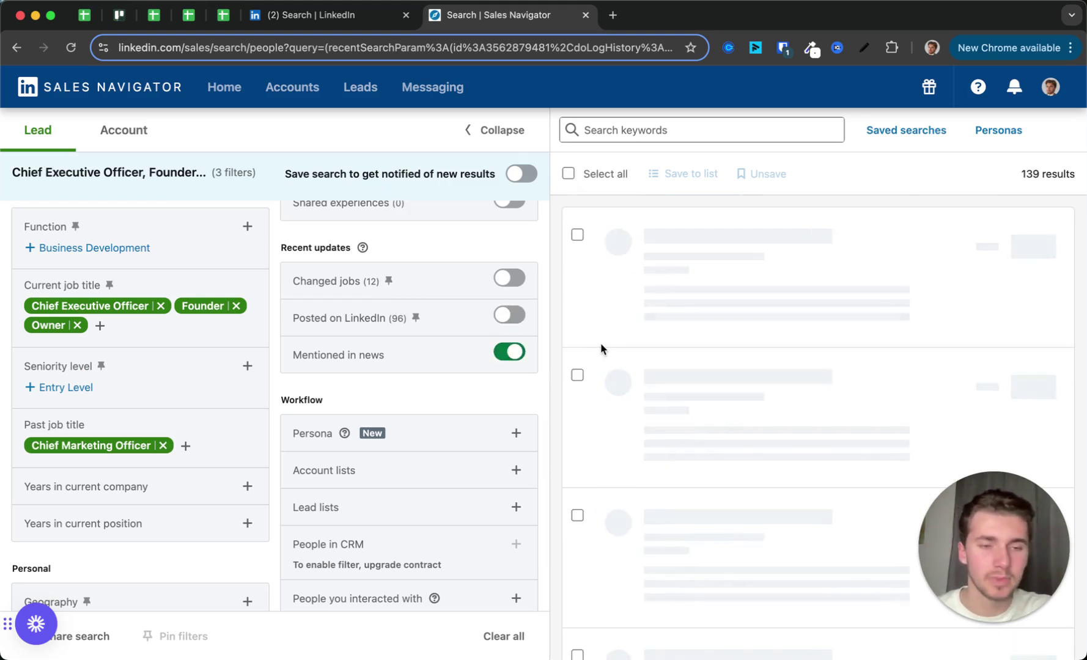
left_click(509, 352)
scroll(451, 433, "down", 3)
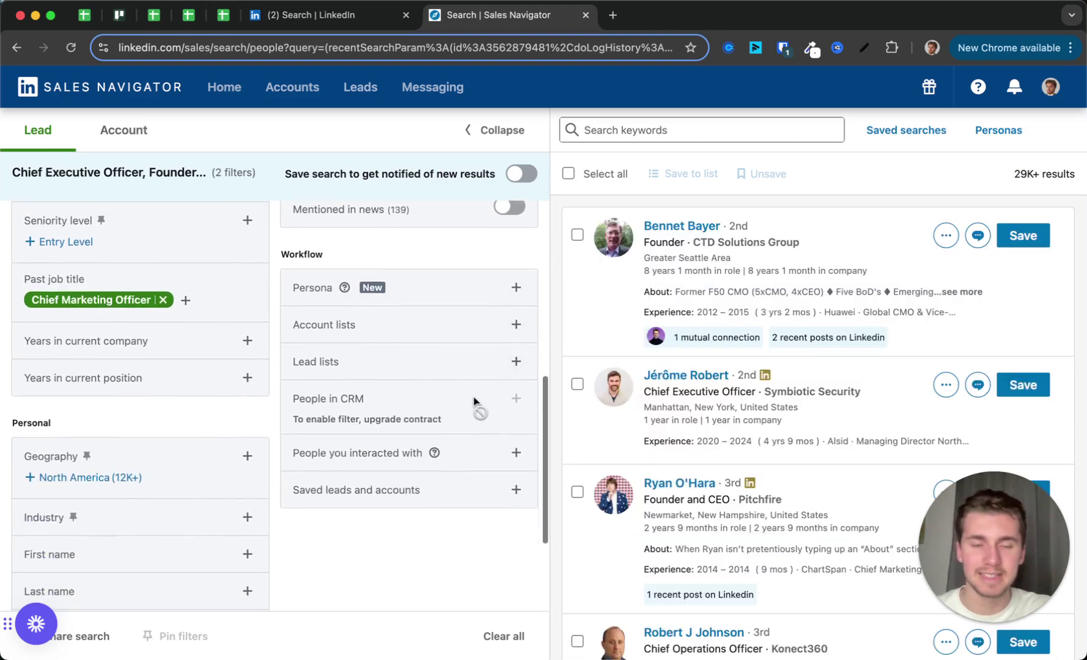
Step: Load the recent lead search that covers Self-employed, 1-10 and 11-50 company headcounts in Europe
scroll(483, 401, "up", 2)
scroll(230, 392, "up", 1)
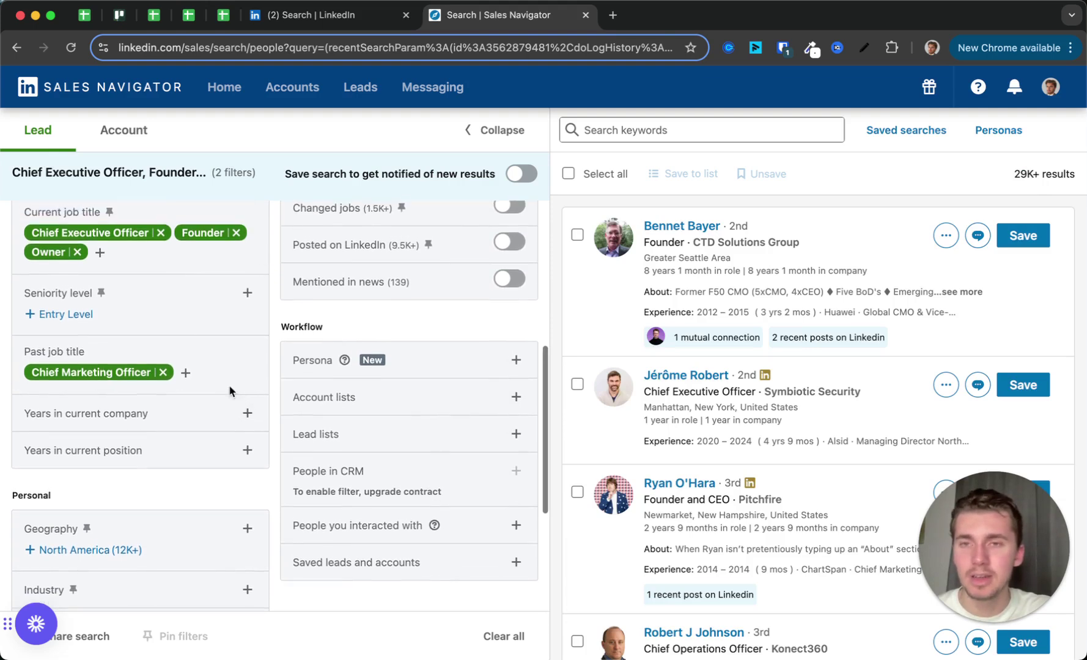
scroll(496, 420, "down", 2)
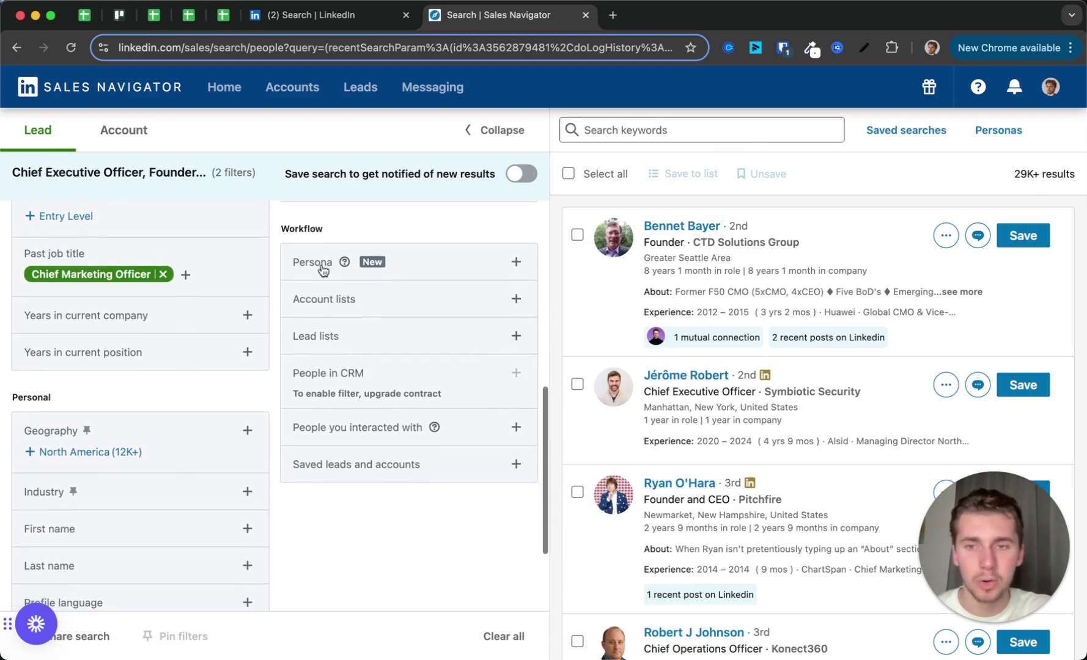
scroll(438, 347, "up", 3)
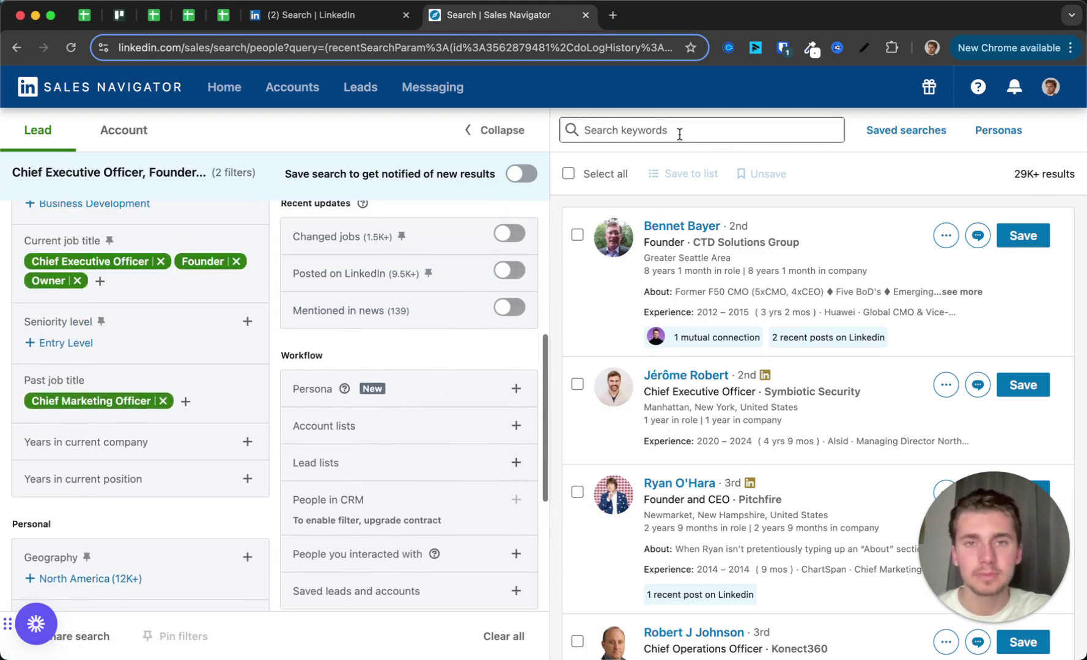
left_click(679, 131)
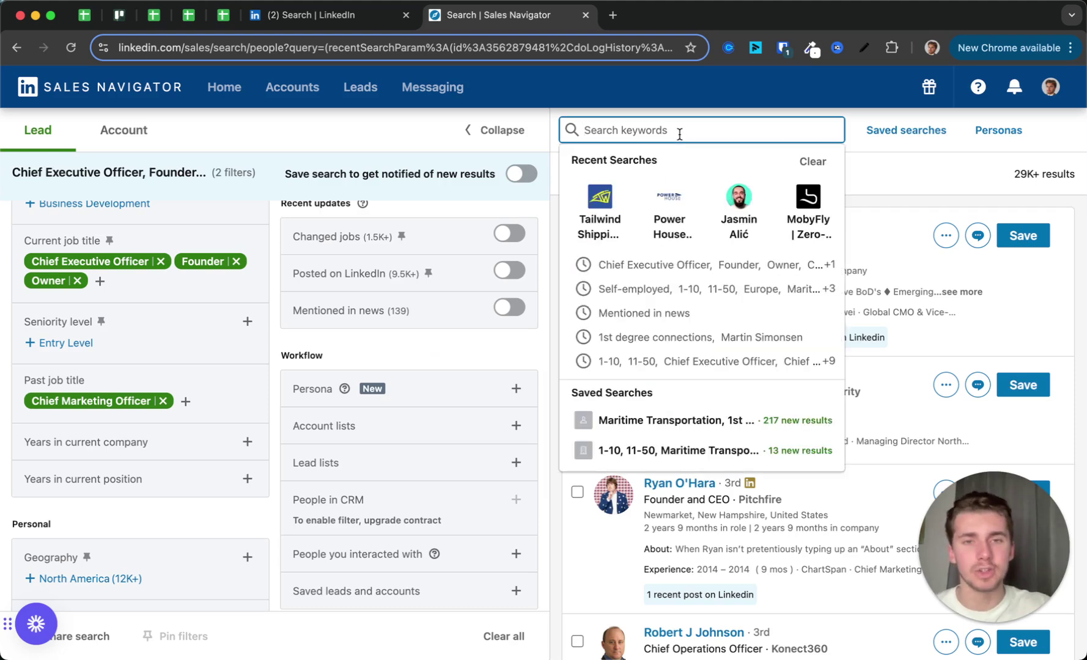
left_click(709, 288)
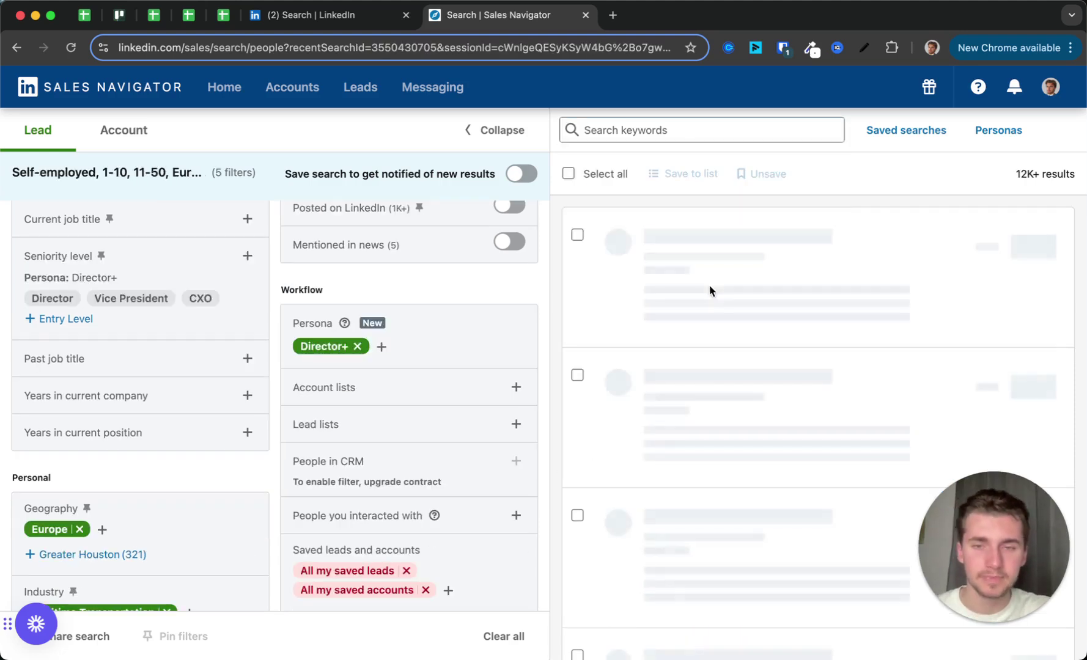
Step: Review the workflow filters of the loaded lead search and look through the matching profiles
scroll(360, 406, "up", 1)
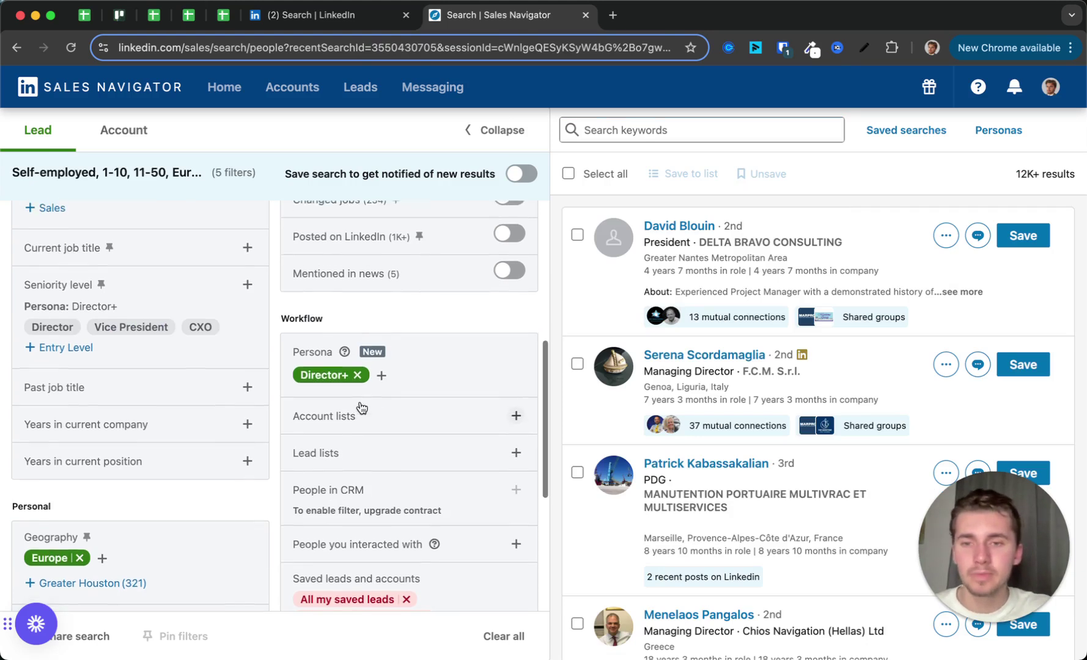
scroll(428, 441, "down", 2)
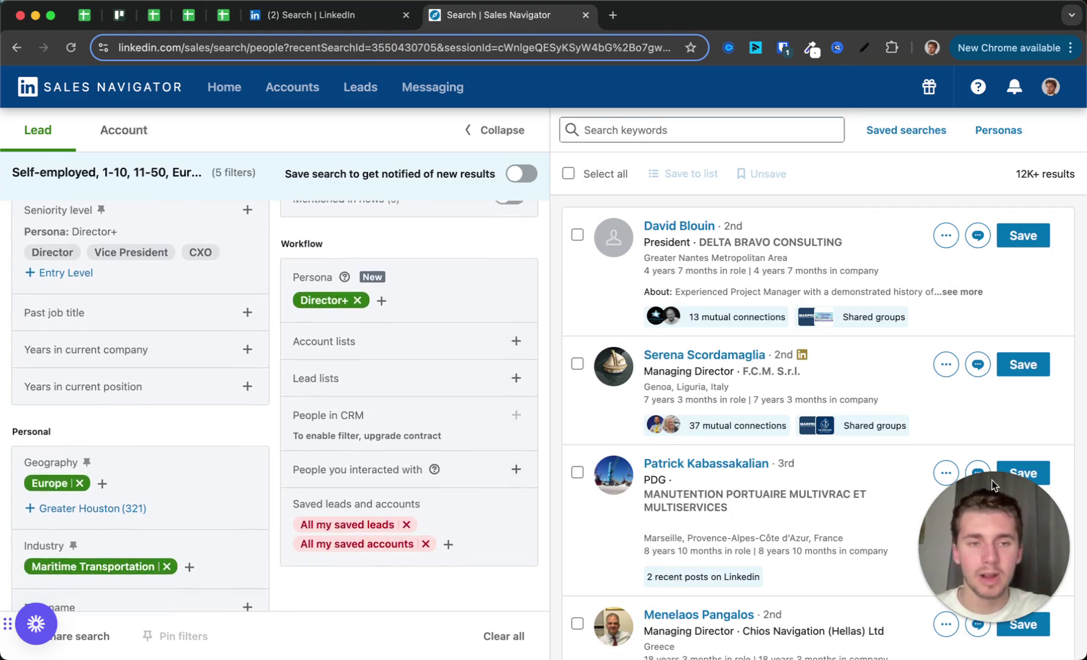
left_click_drag(1011, 511, 110, 525)
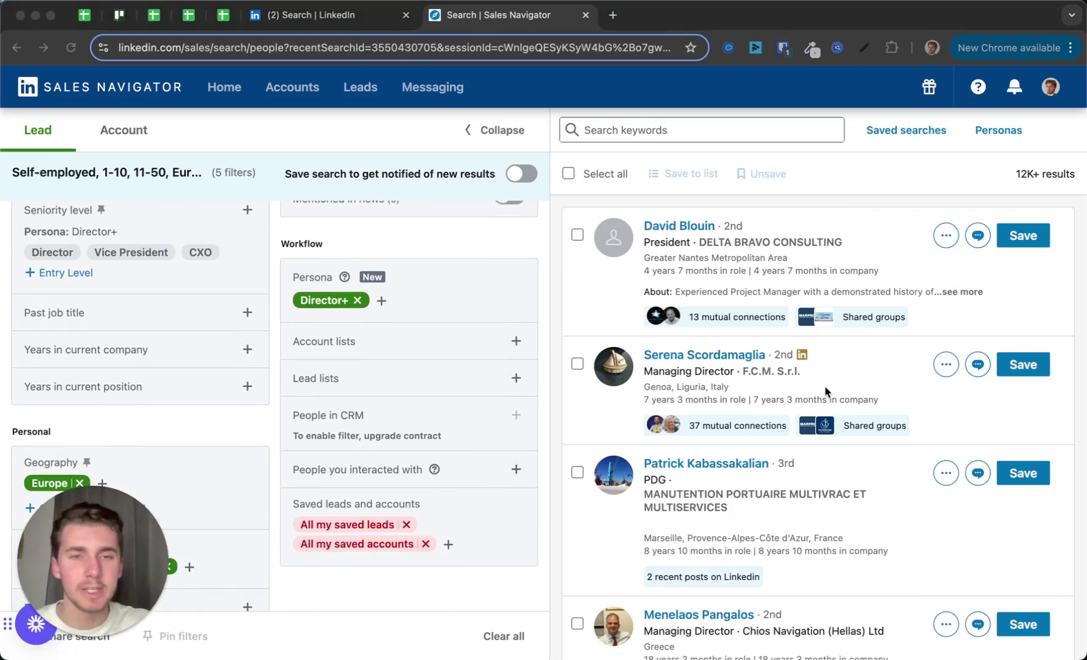
scroll(825, 391, "down", 4)
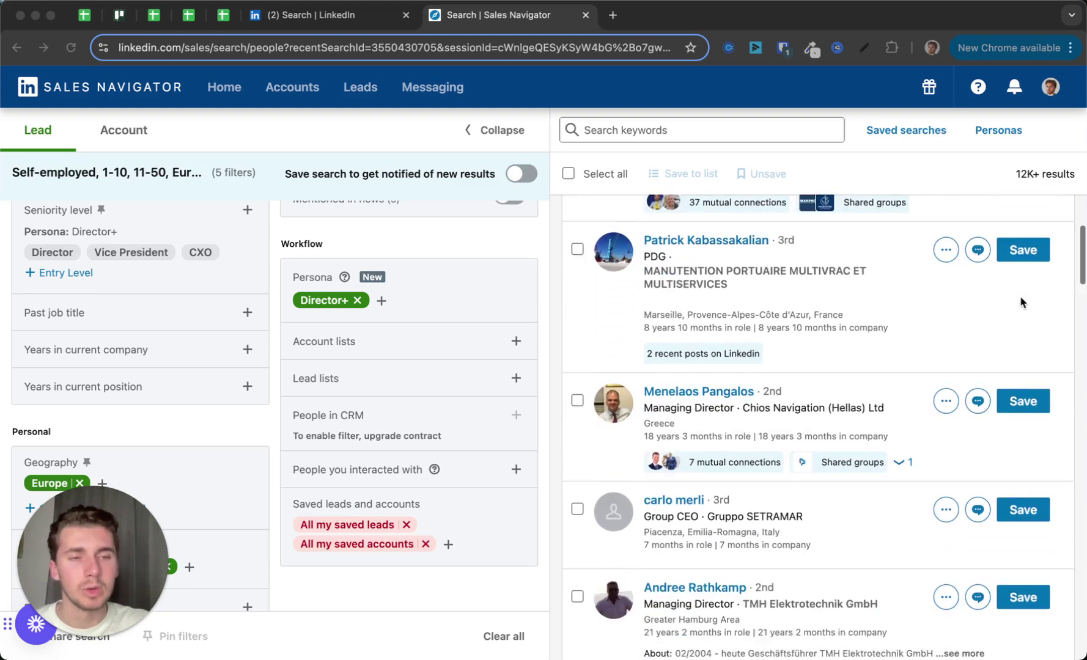
scroll(1019, 295, "down", 3)
scroll(1000, 316, "up", 6)
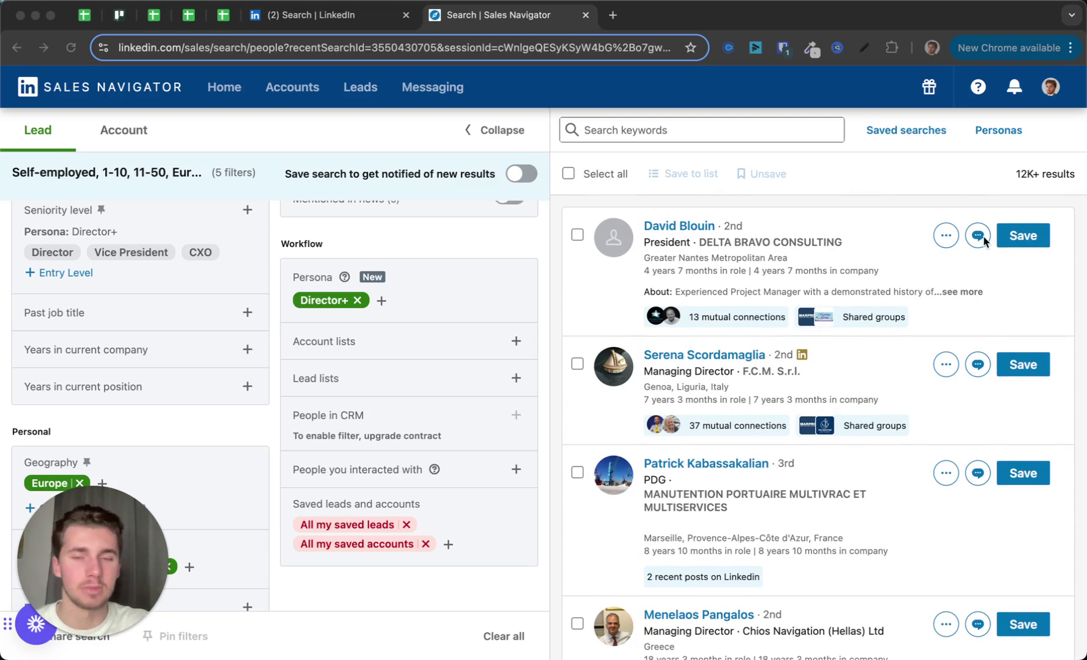
Step: Remove the exclusions for all saved leads and all saved accounts, and look through the first page of results
left_click(407, 526)
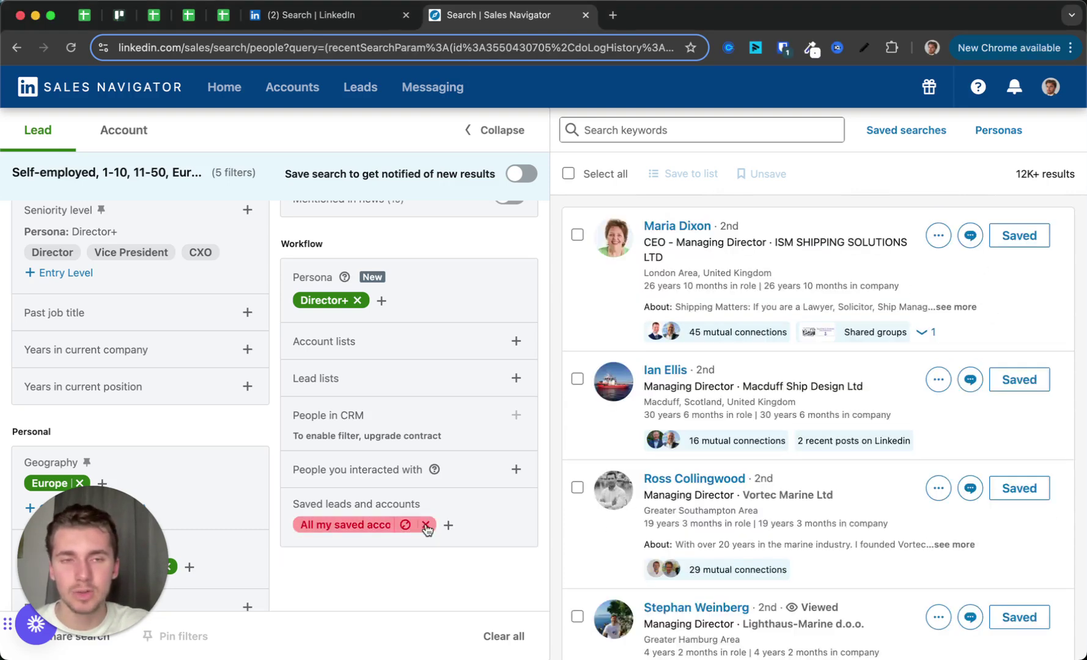
left_click(425, 525)
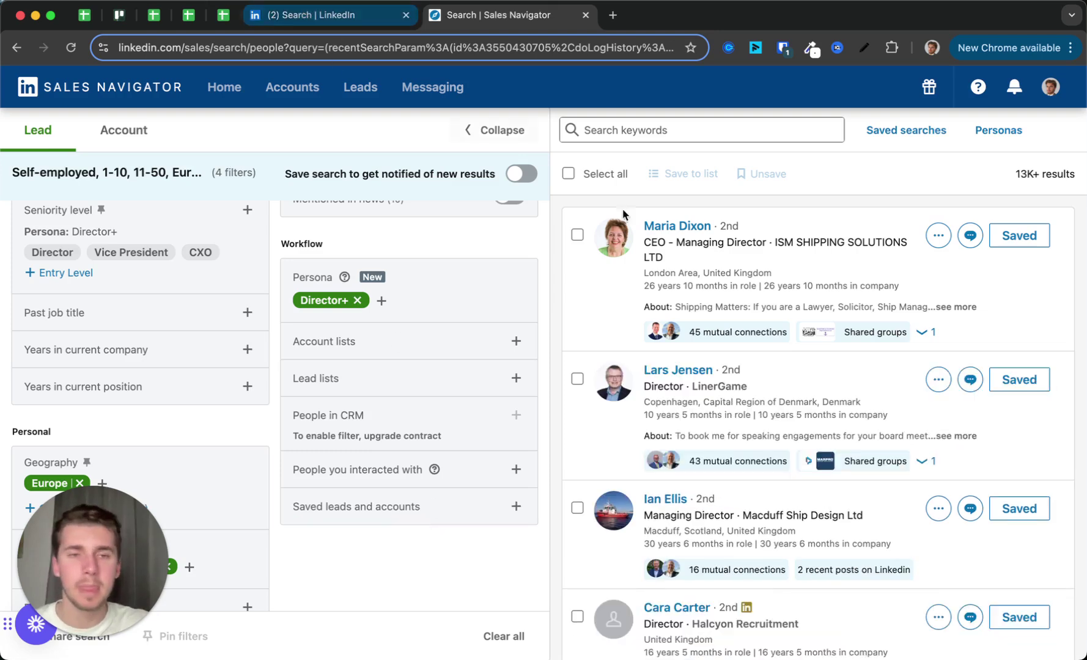
scroll(744, 332, "down", 5)
scroll(743, 332, "down", 10)
scroll(744, 335, "down", 14)
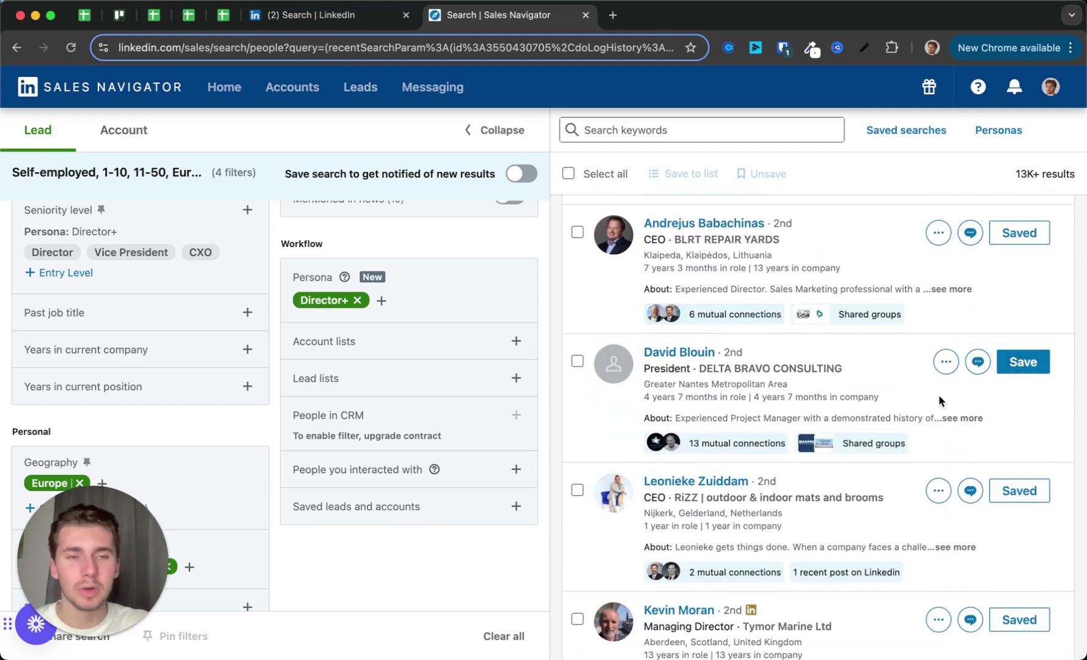
scroll(938, 394, "down", 8)
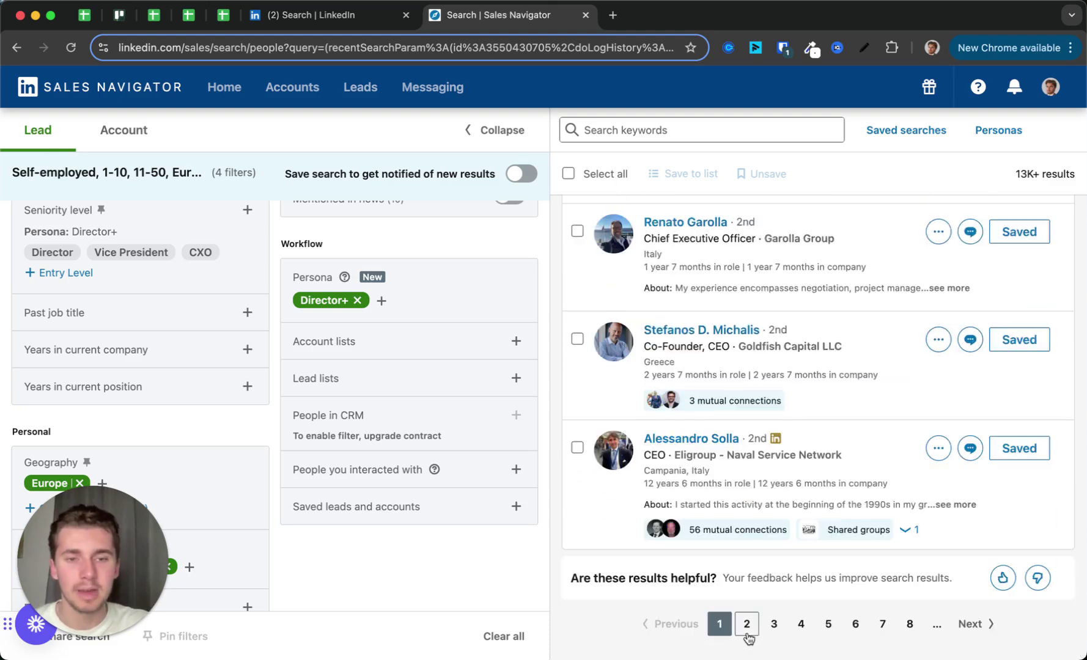
Step: Open page 2 of the lead results and look through its profiles
left_click(746, 623)
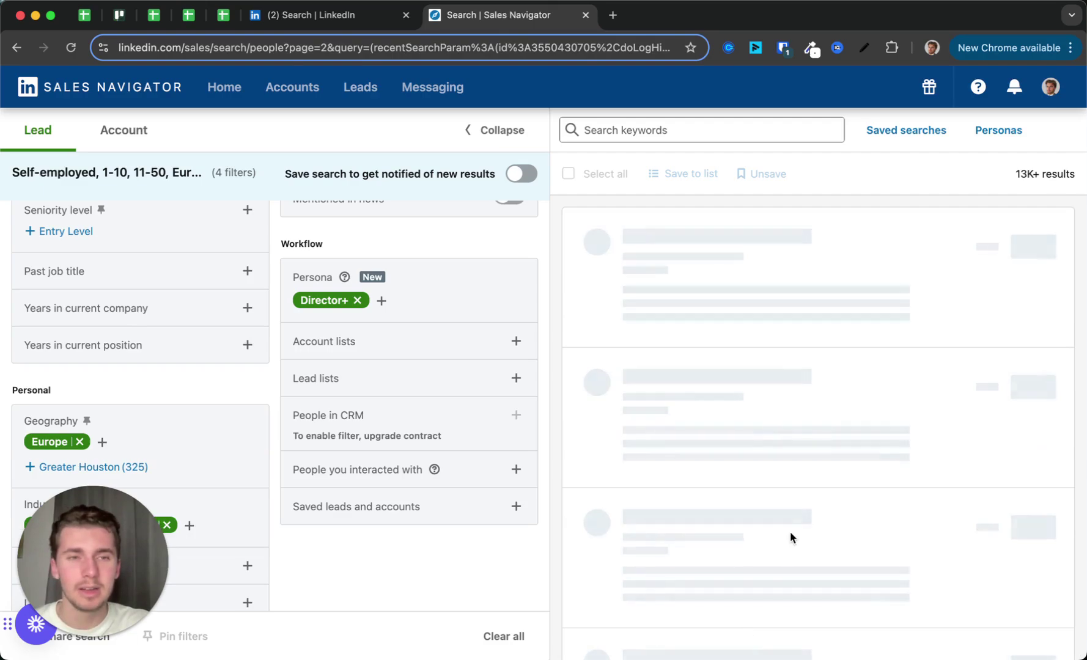
scroll(790, 533, "down", 20)
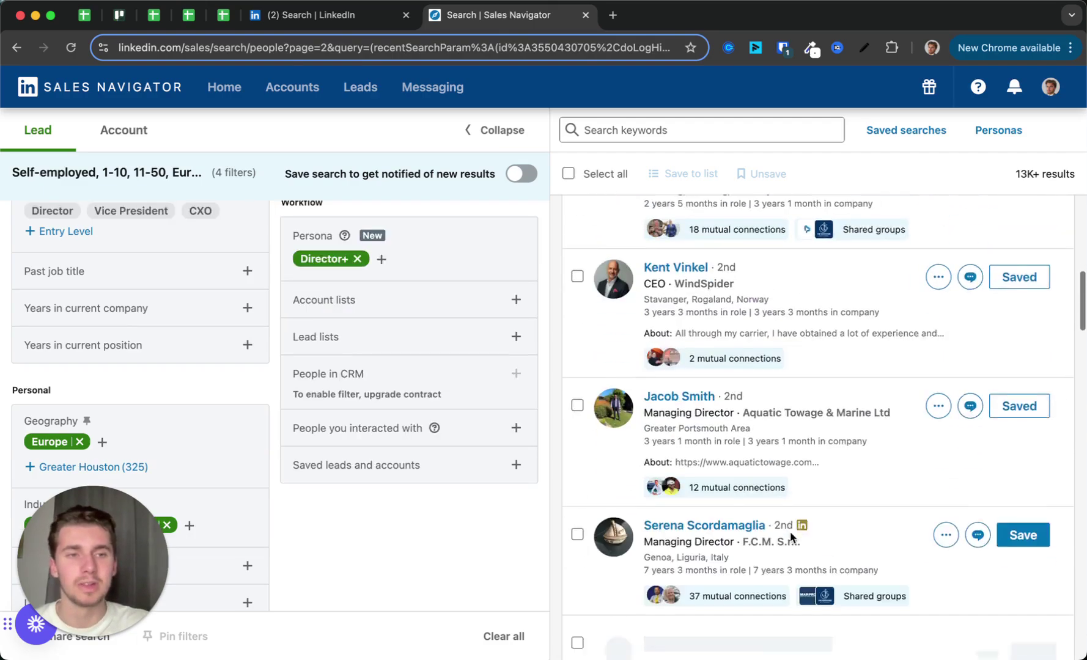
scroll(791, 537, "down", 15)
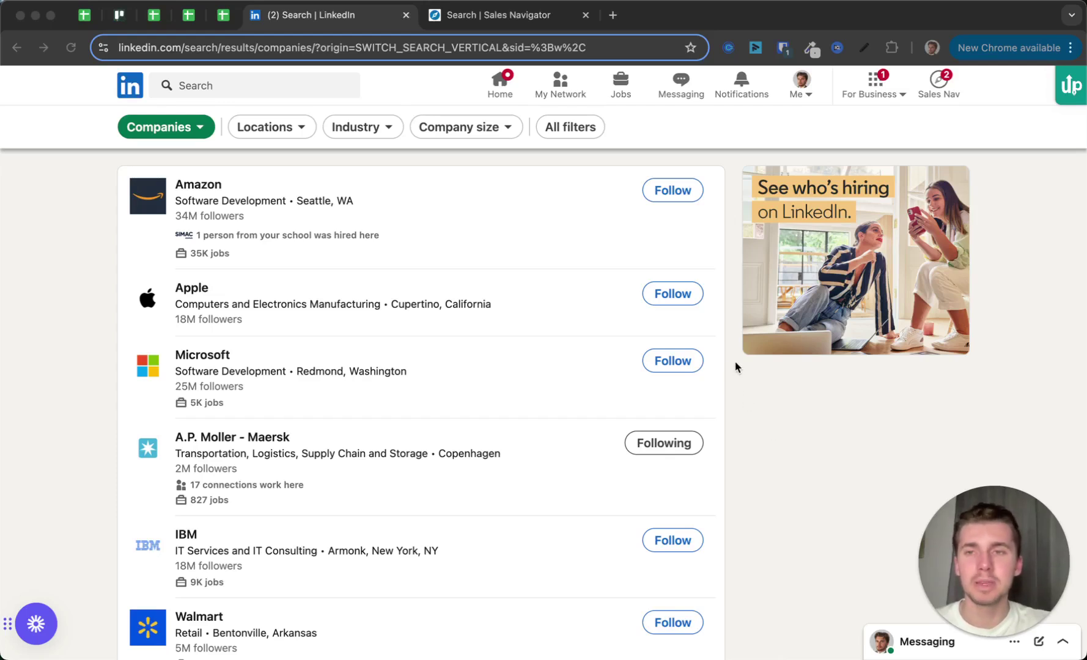
Step: Show all filters available for LinkedIn's regular company search
left_click(571, 129)
left_click_drag(999, 532, 2, 643)
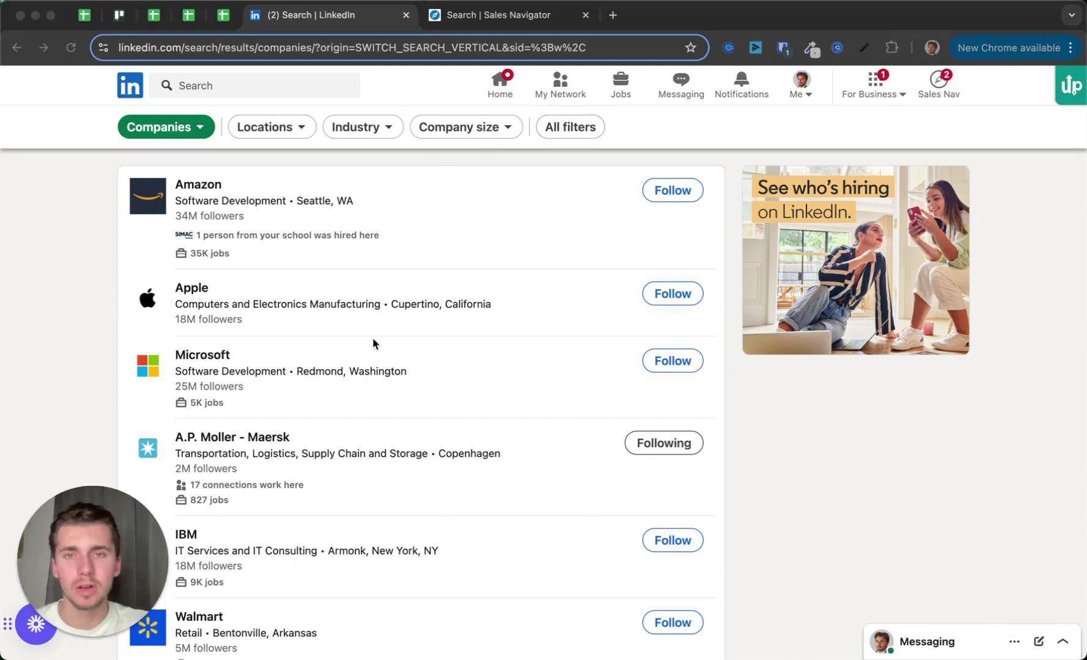
left_click(572, 151)
left_click(567, 127)
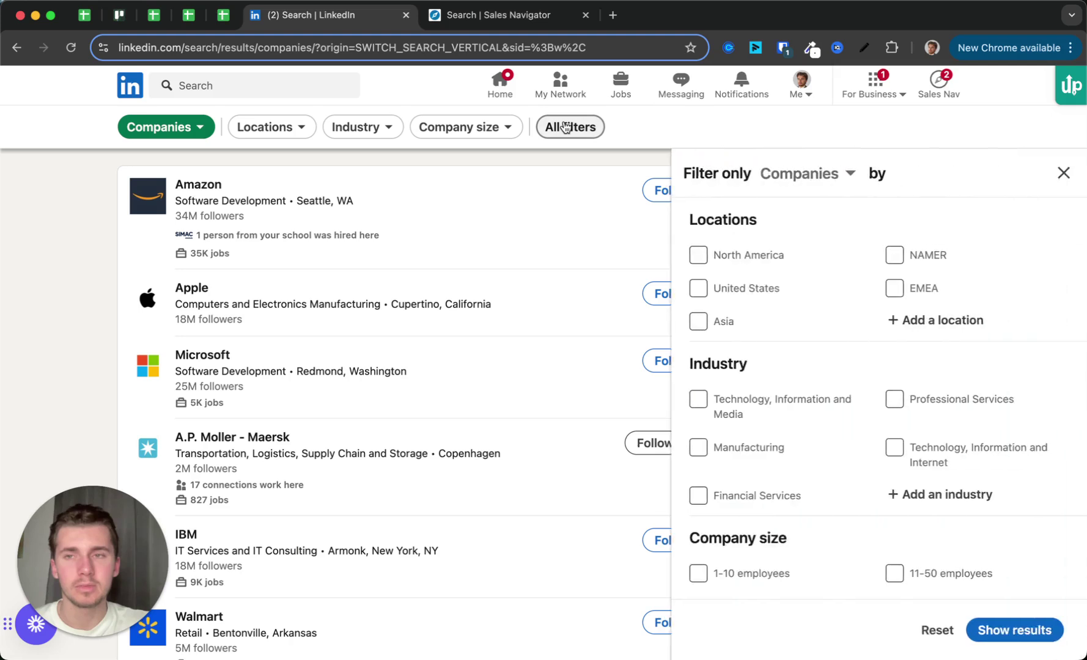
Step: Close the company filters and check which other search categories LinkedIn offers
left_click(201, 127)
left_click(195, 175)
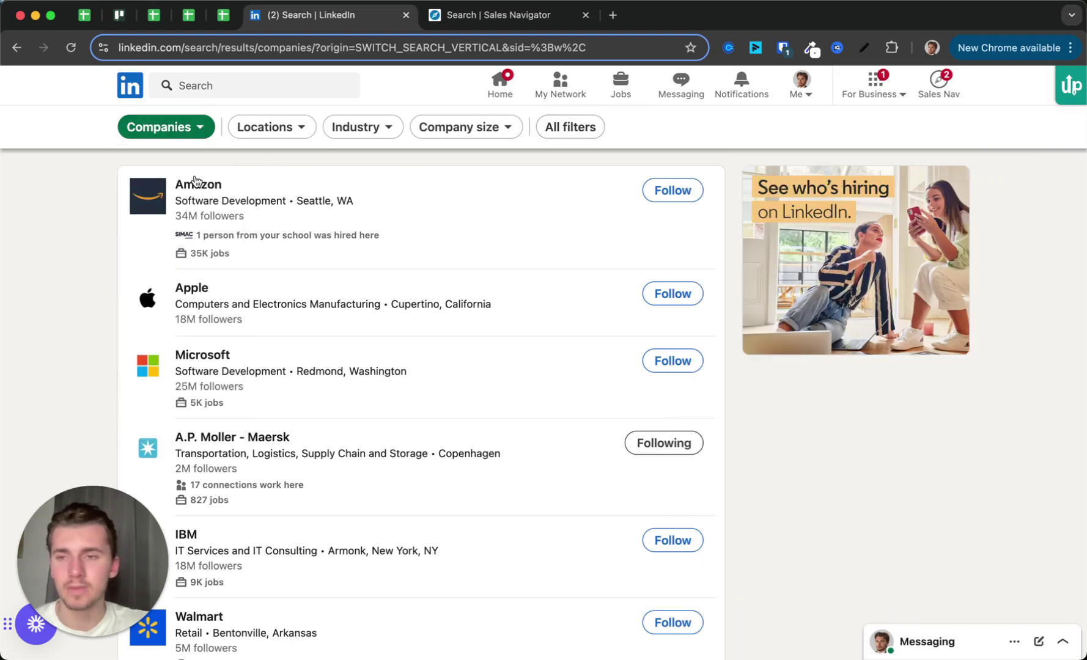
left_click(205, 128)
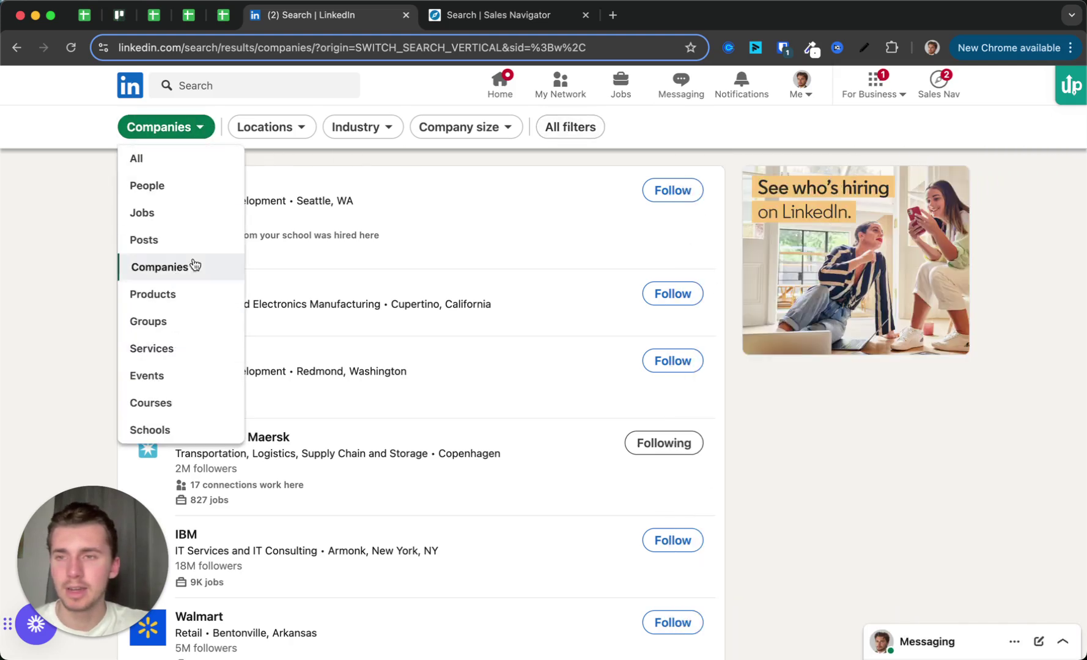
left_click(622, 140)
Step: Review the location, industry, company size, job listings and connections filters for companies
left_click(571, 127)
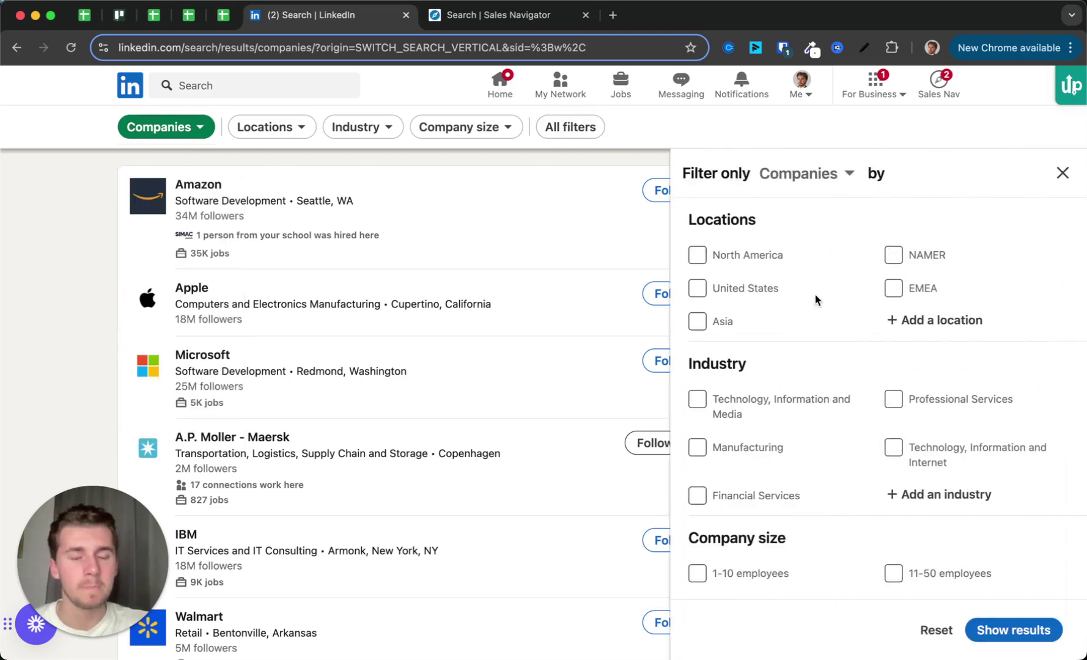
scroll(815, 296, "down", 1)
scroll(815, 296, "up", 1)
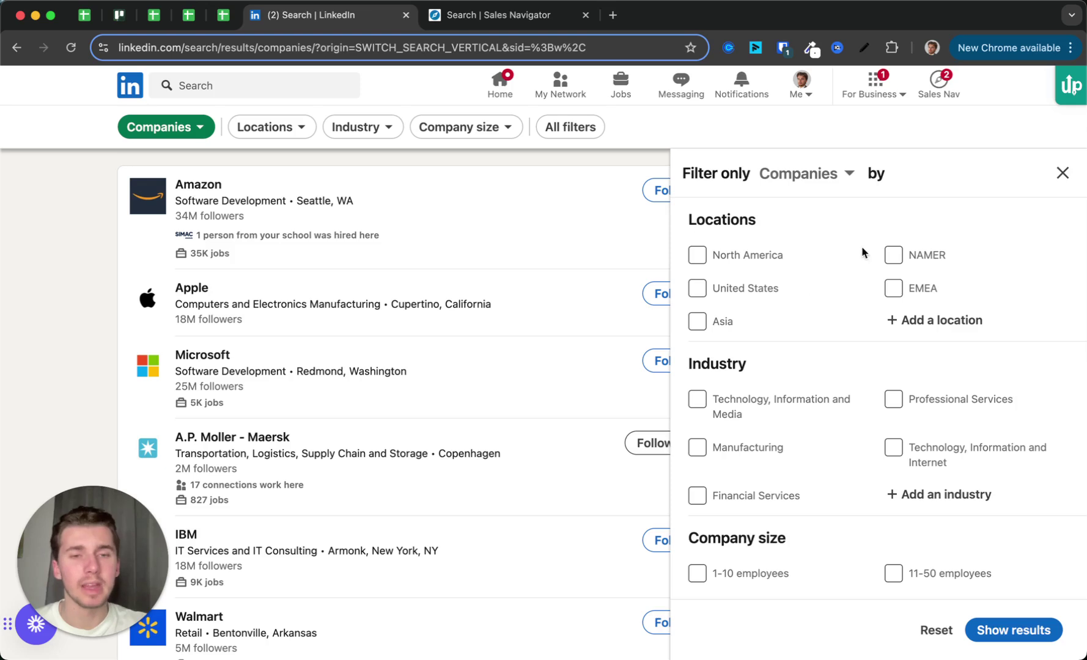
scroll(862, 381, "down", 5)
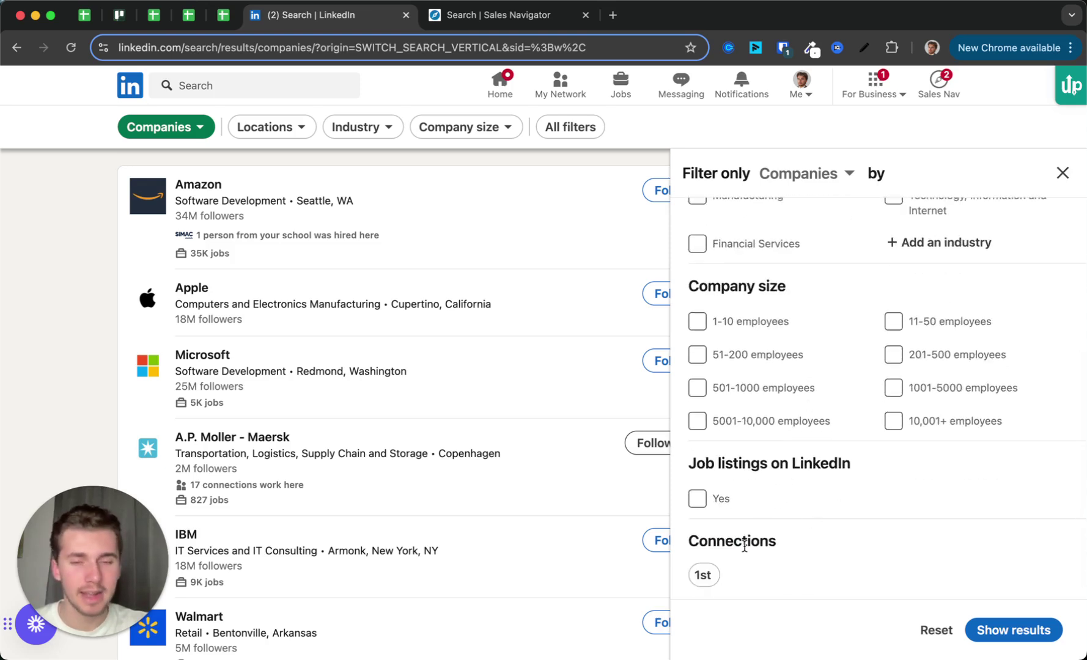
Step: Limit the company search to 1st-degree connections and look through the resulting companies
left_click(703, 578)
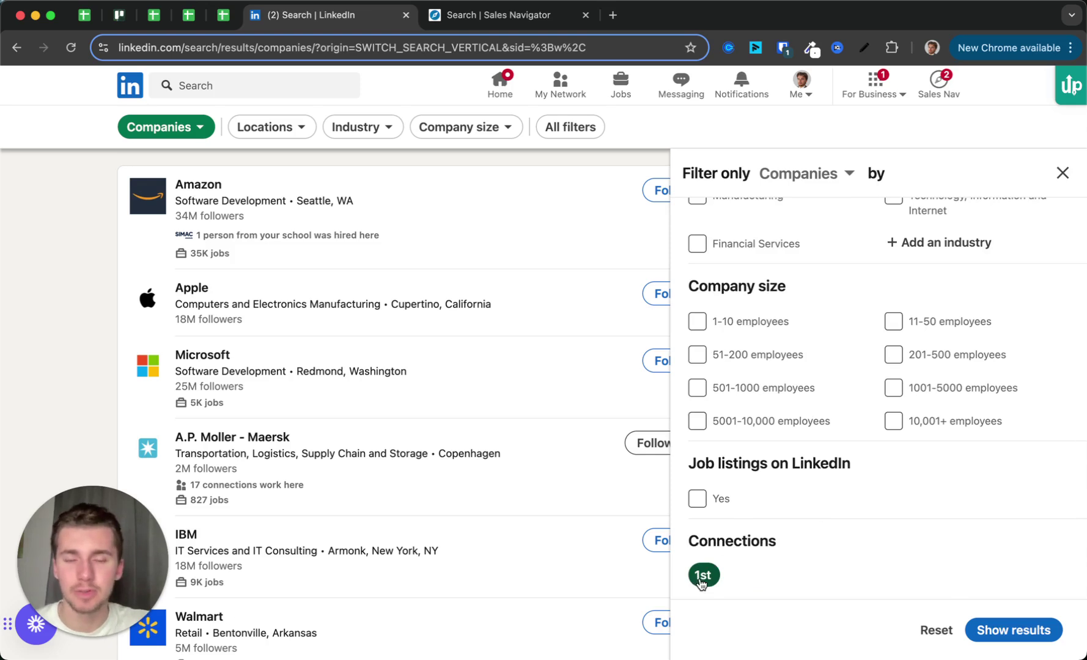
left_click(1013, 630)
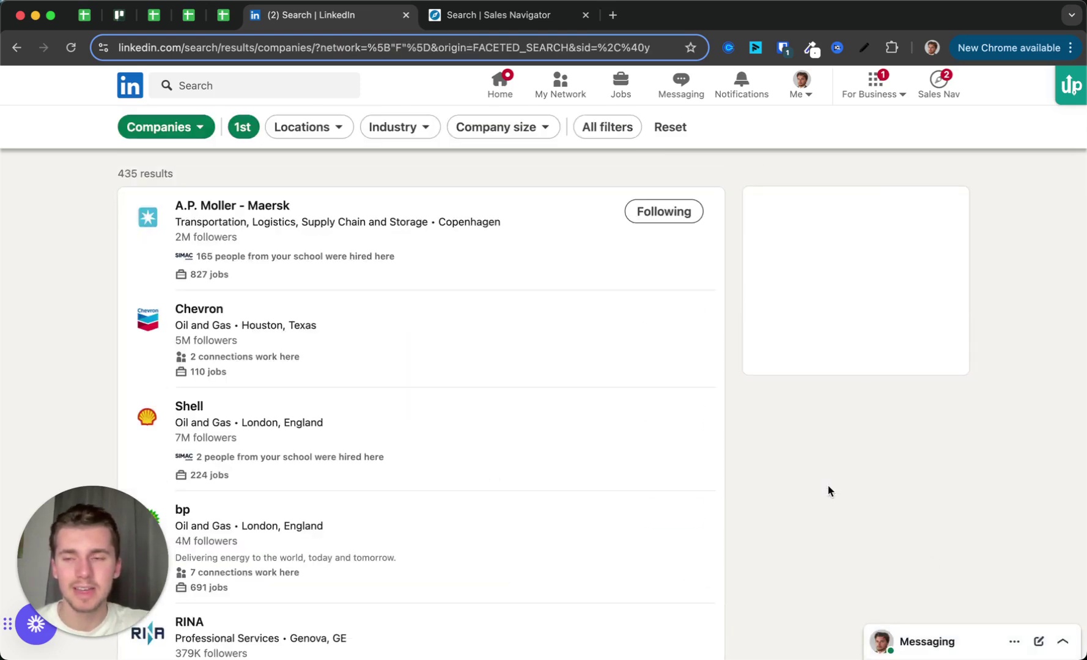
scroll(792, 451, "down", 3)
scroll(791, 449, "down", 10)
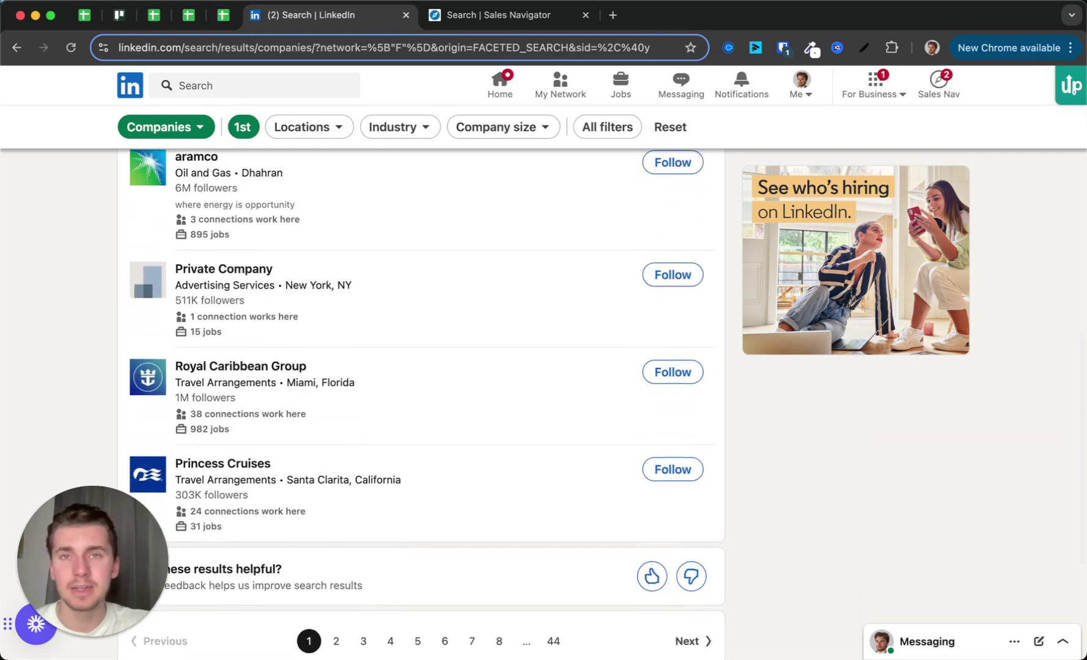
Step: Switch to Sales Navigator, show its account search and expand the full set of account filters
left_click(494, 19)
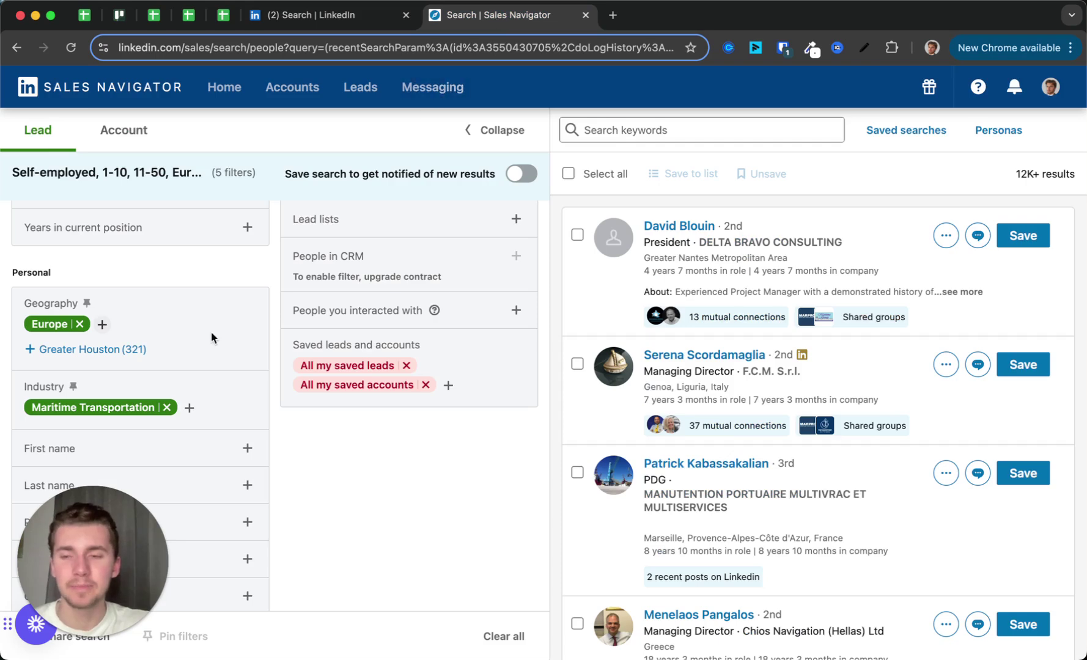
left_click(95, 548)
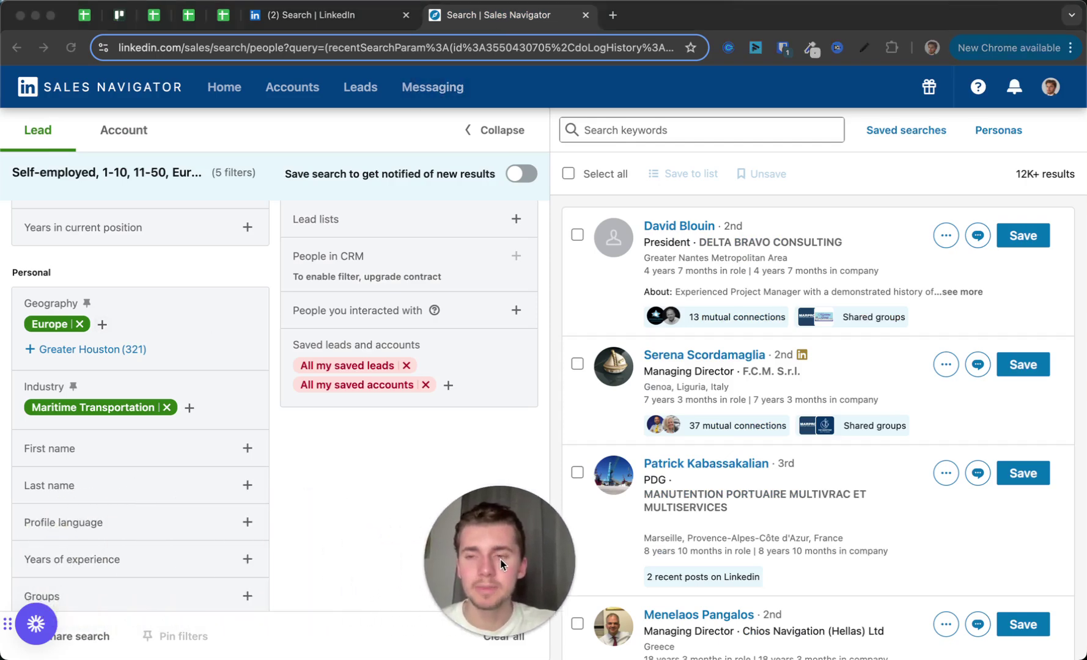
left_click(140, 134)
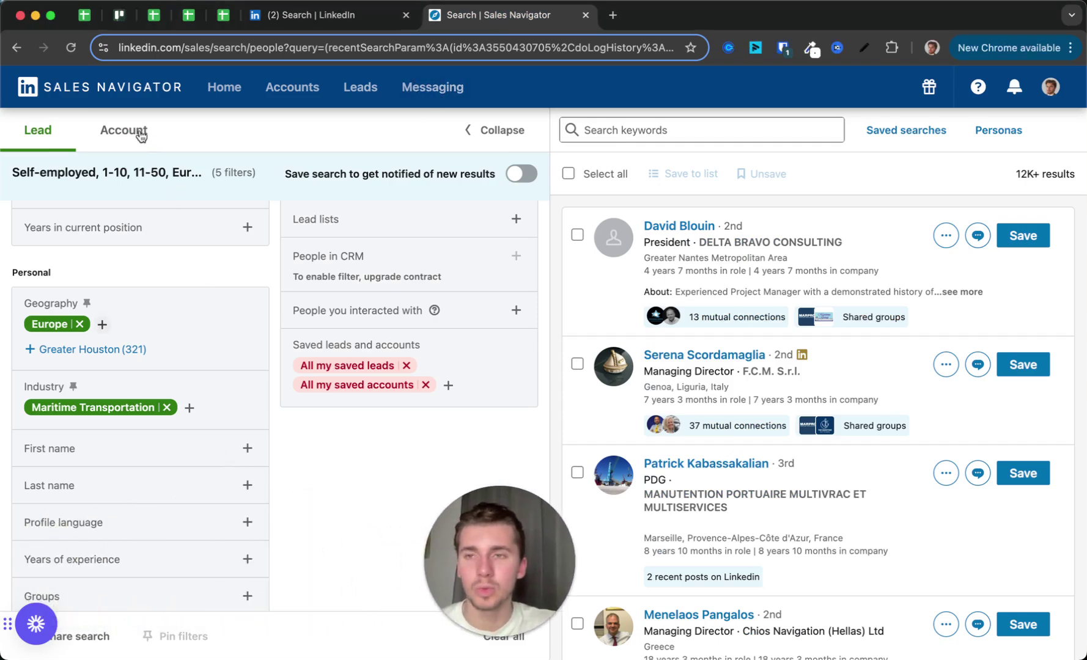
left_click(139, 144)
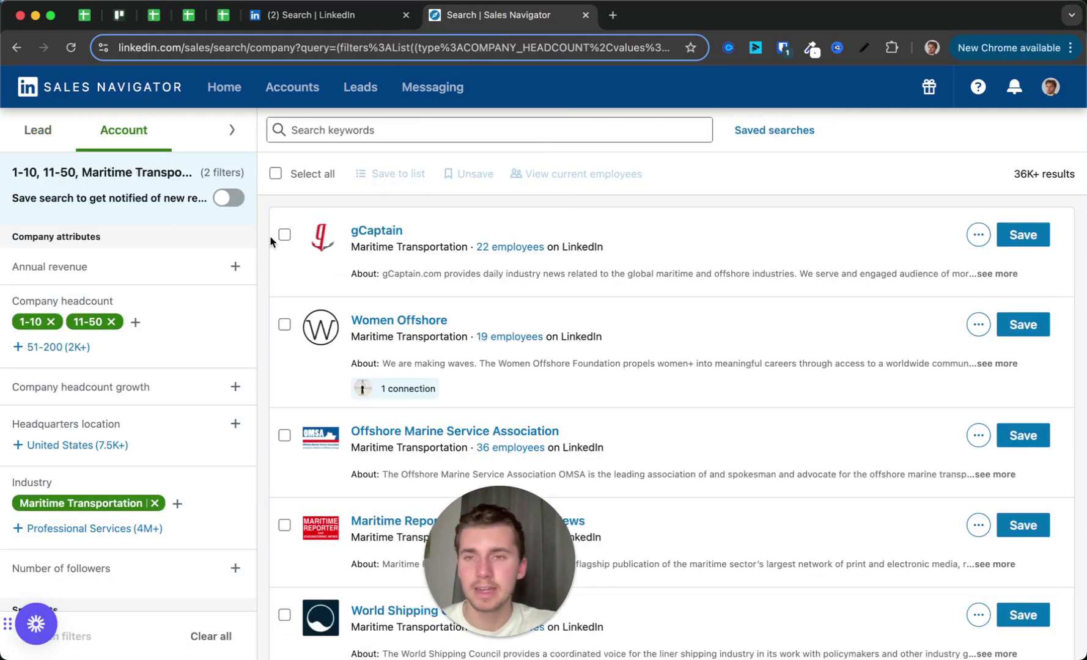
left_click(234, 131)
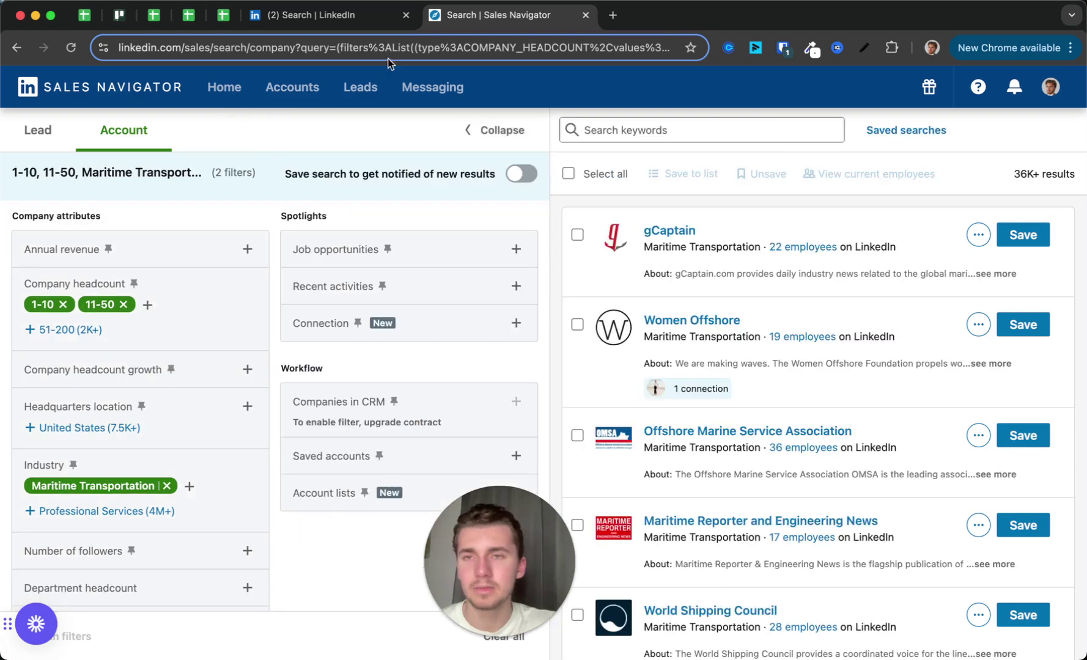
Step: Return to the regular LinkedIn company search and review its complete filter list again for comparison
left_click(351, 19)
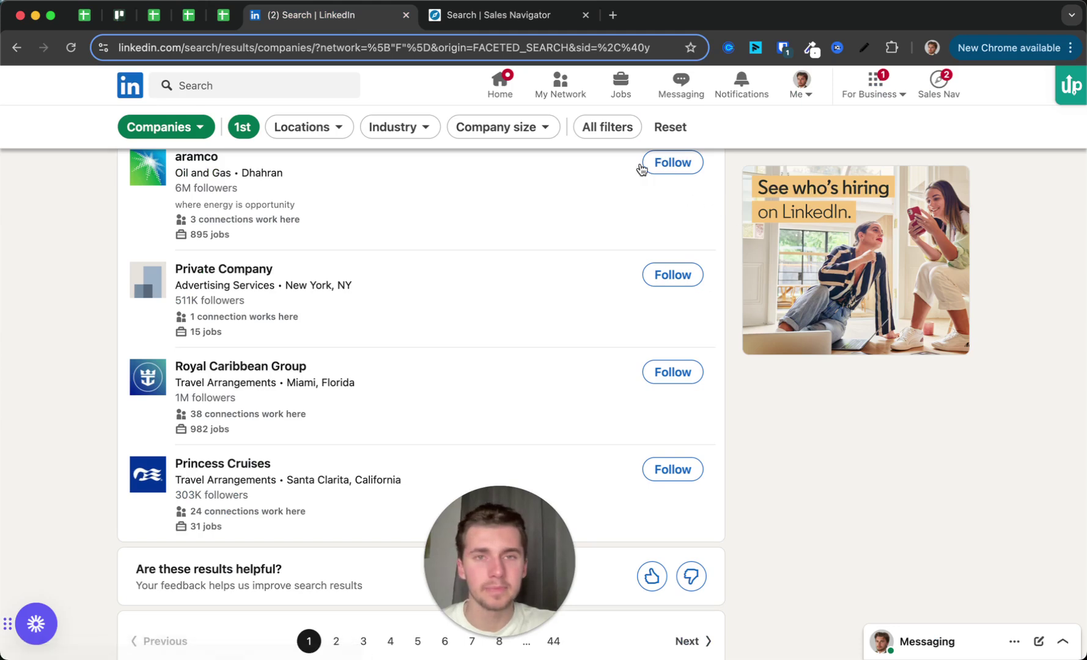
left_click(605, 127)
scroll(835, 382, "down", 1)
scroll(835, 382, "up", 1)
scroll(905, 362, "down", 5)
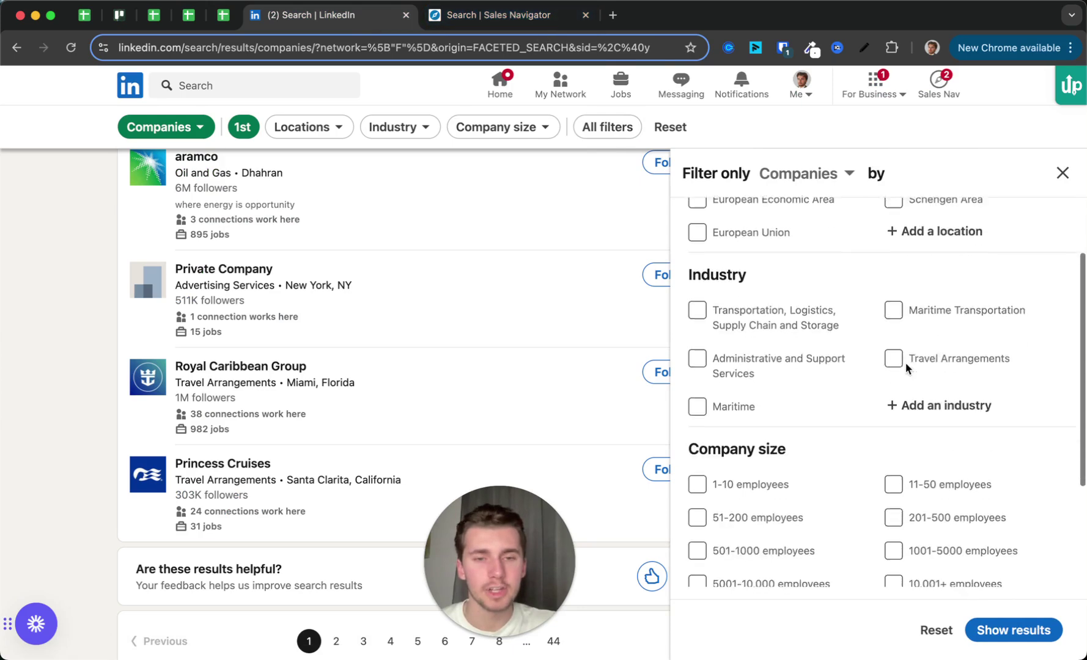
Step: Switch back to Sales Navigator and examine the company attributes, spotlights and workflow filters of the account search
left_click(518, 25)
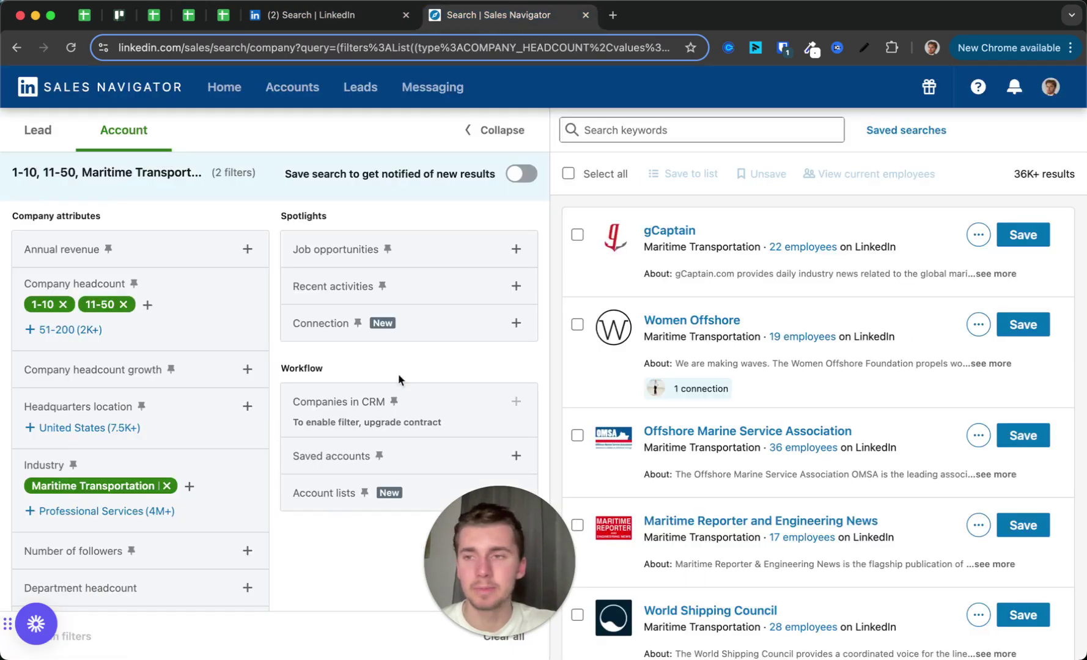
left_click_drag(505, 546, 917, 543)
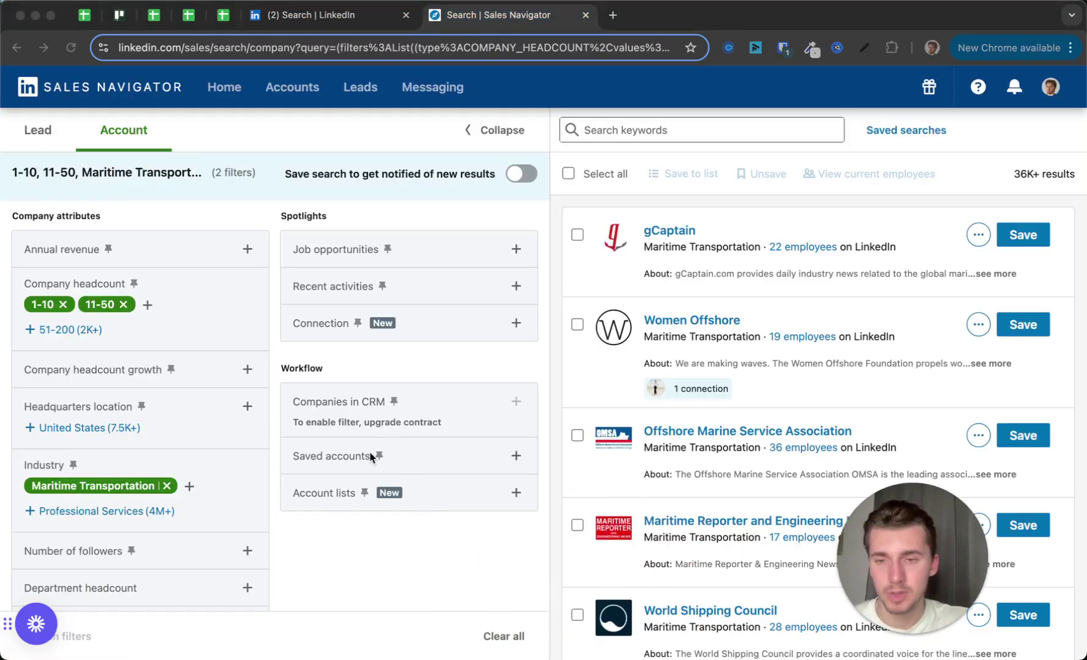
scroll(370, 455, "down", 3)
scroll(370, 455, "up", 3)
scroll(370, 455, "down", 1)
scroll(183, 293, "up", 2)
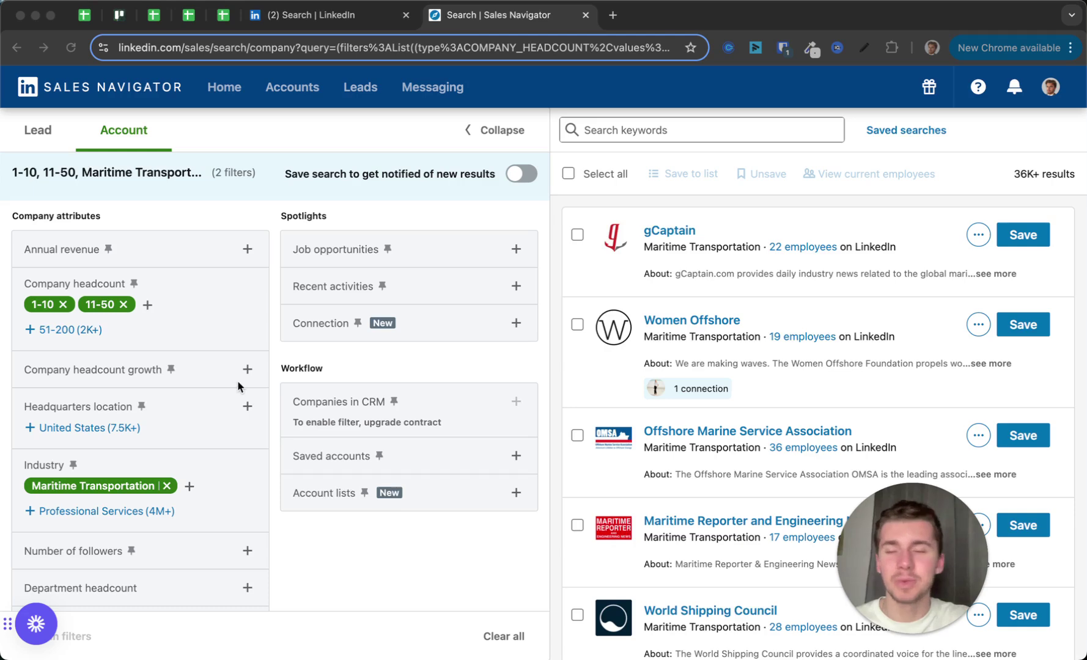
scroll(276, 372, "down", 4)
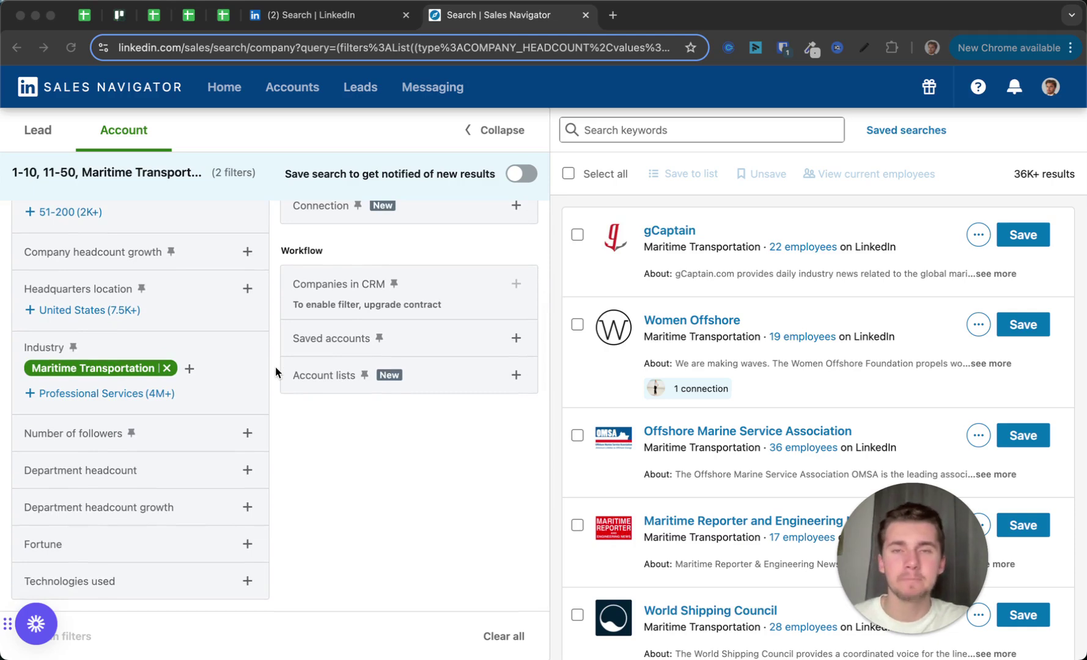
scroll(275, 372, "up", 4)
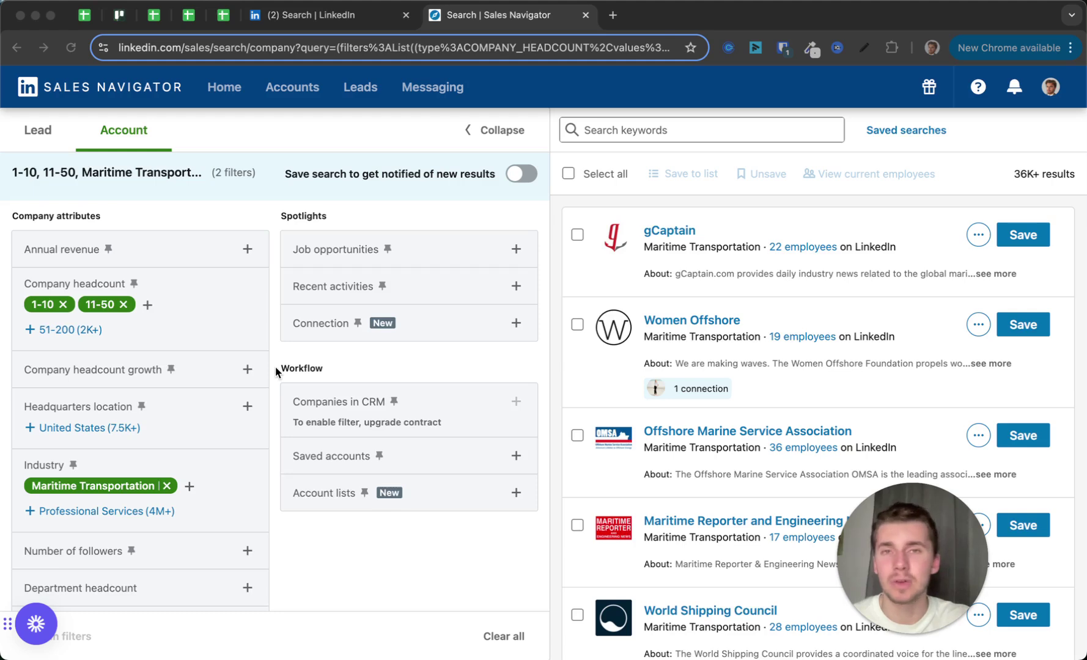
scroll(275, 371, "down", 4)
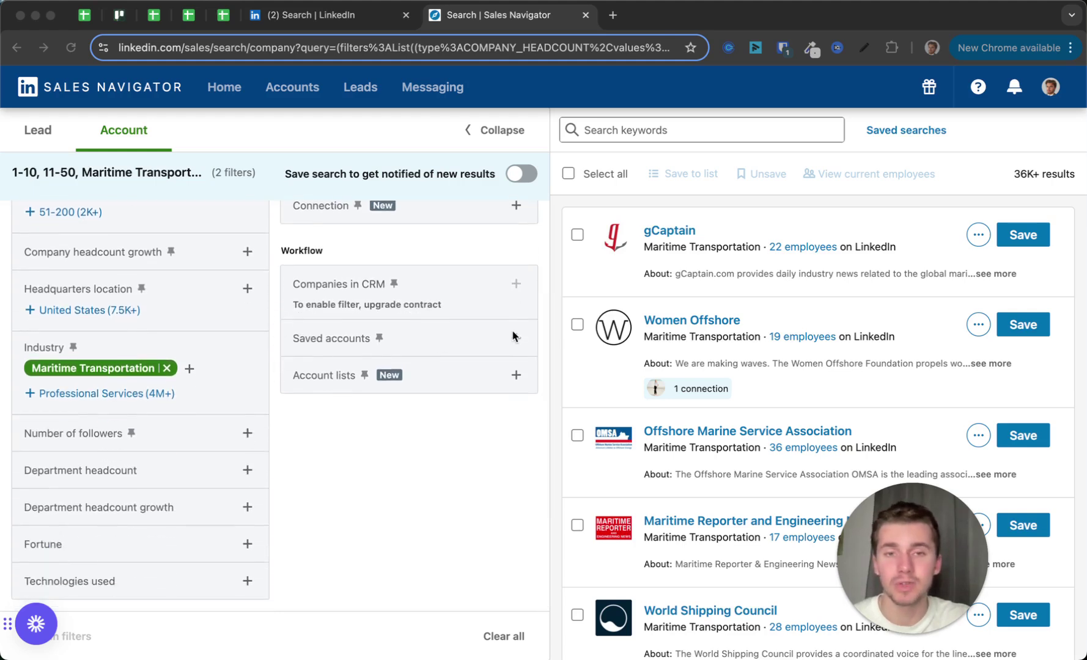
Step: Go through the account filters once more down to Technologies used and clear the applied headcount and industry filters
scroll(558, 376, "down", 2)
scroll(558, 376, "down", 7)
scroll(558, 375, "up", 4)
scroll(558, 376, "up", 4)
scroll(474, 367, "up", 4)
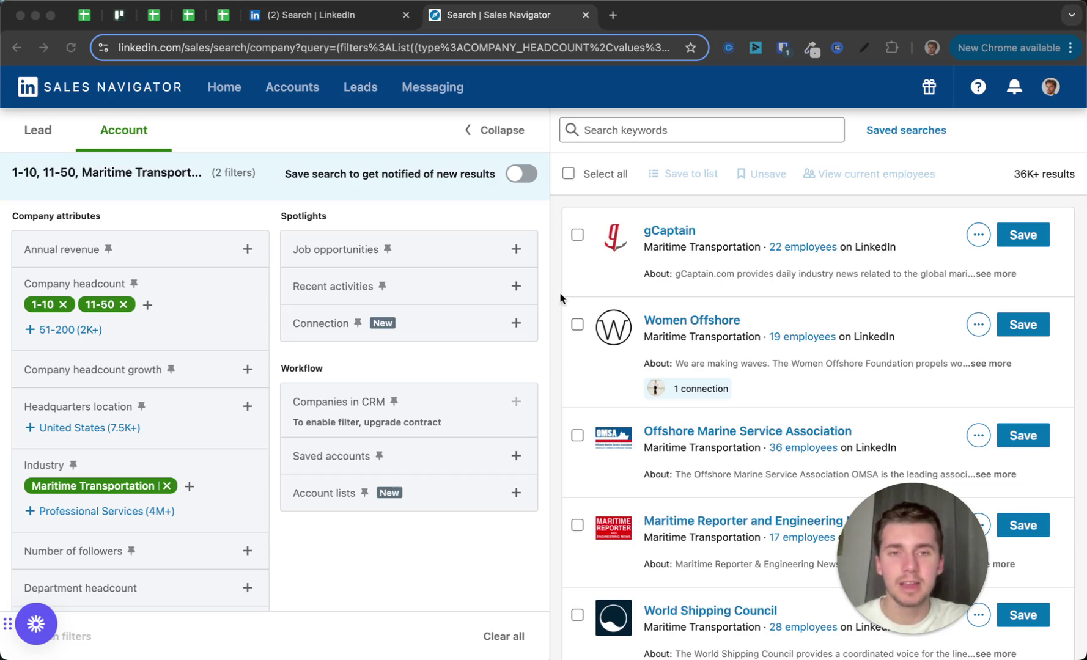
left_click_drag(904, 558, 1038, 67)
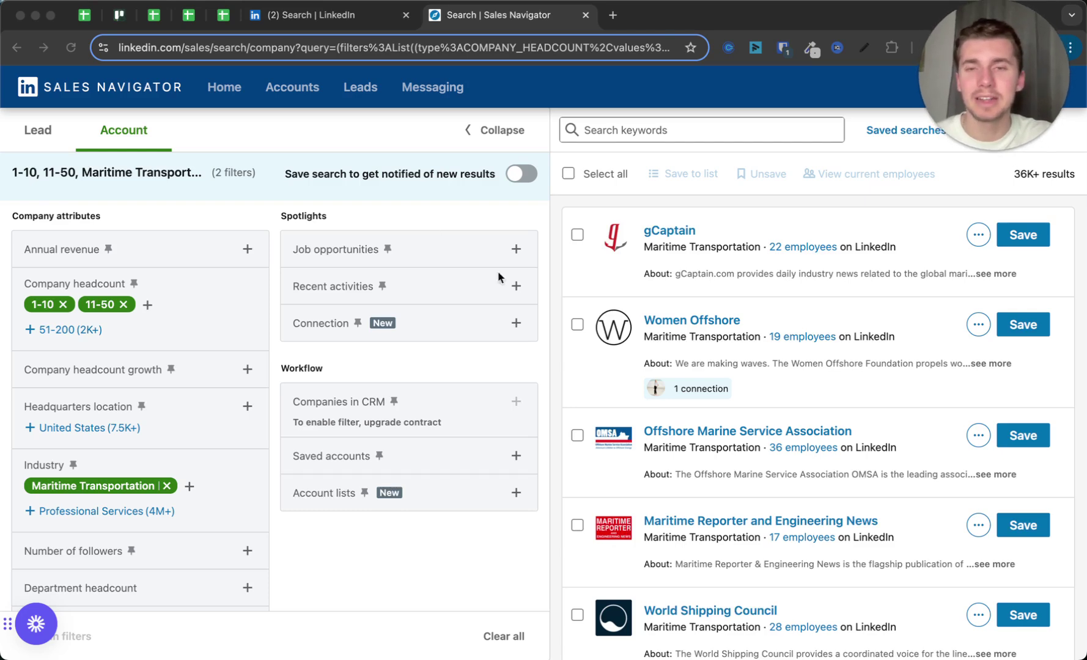
scroll(539, 280, "down", 2)
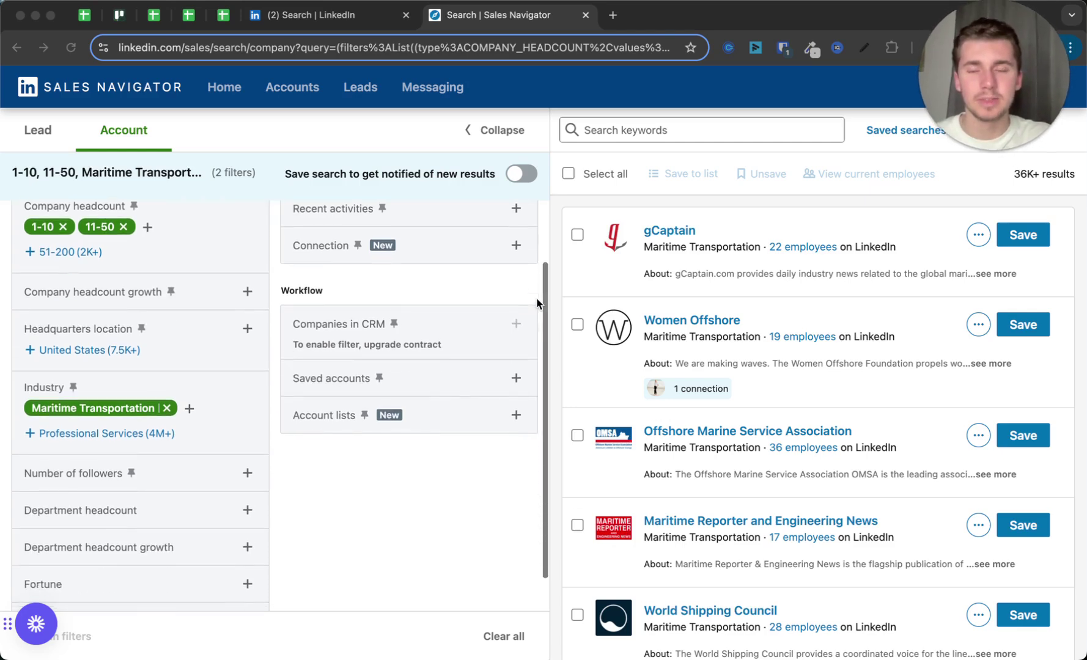
scroll(602, 313, "down", 1)
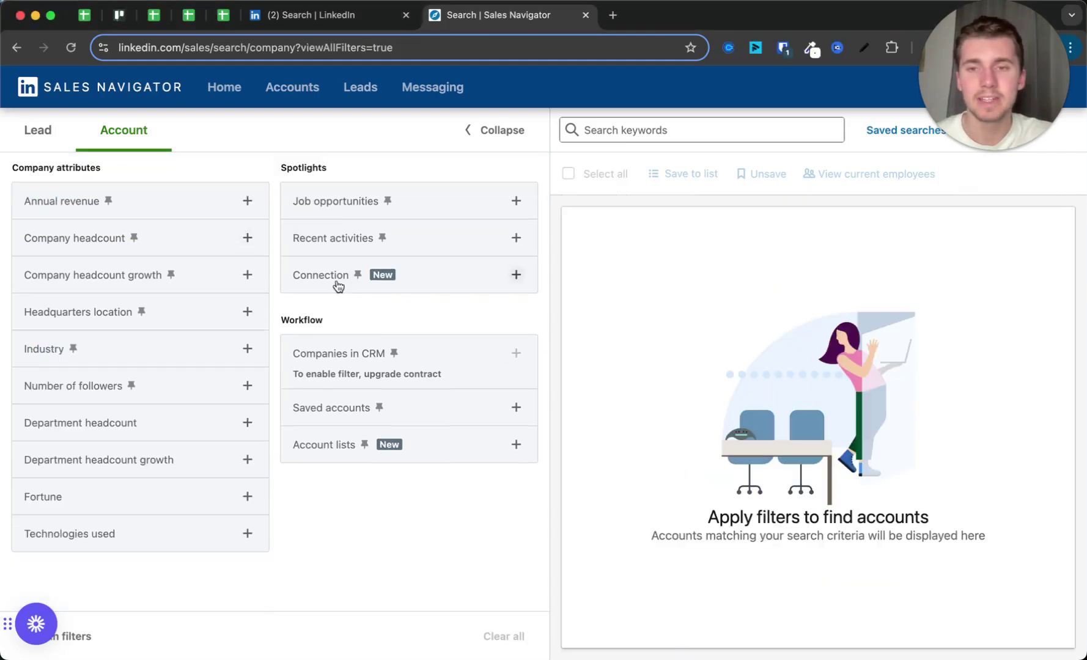
Step: Return to the regular LinkedIn search, close the company filter list and change the search from companies to people
left_click(330, 15)
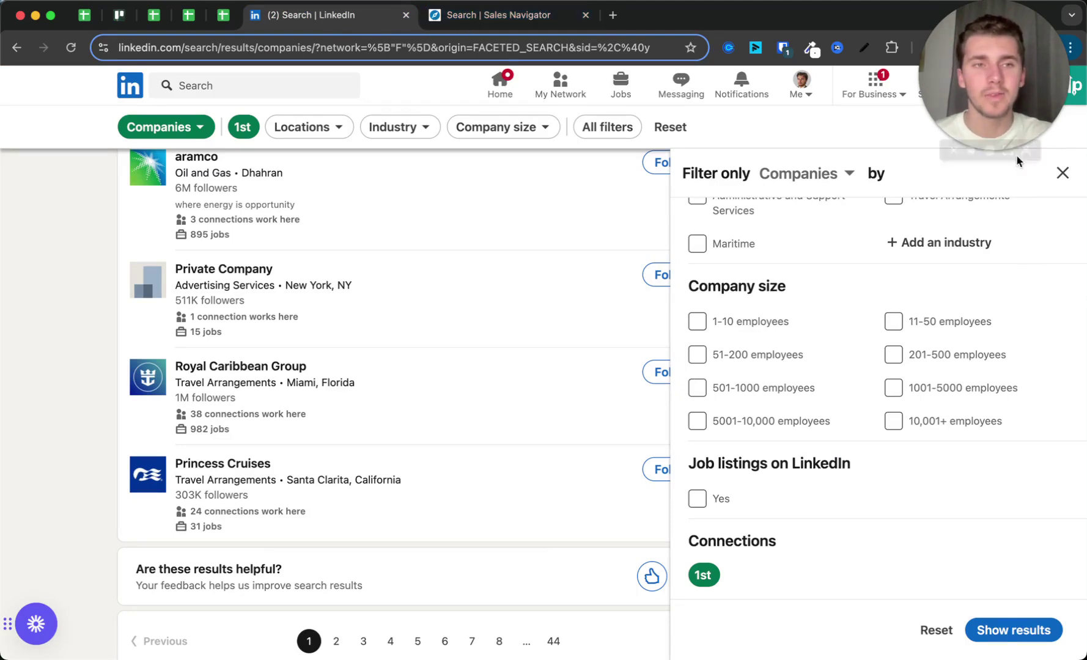
left_click(1061, 173)
scroll(580, 184, "up", 15)
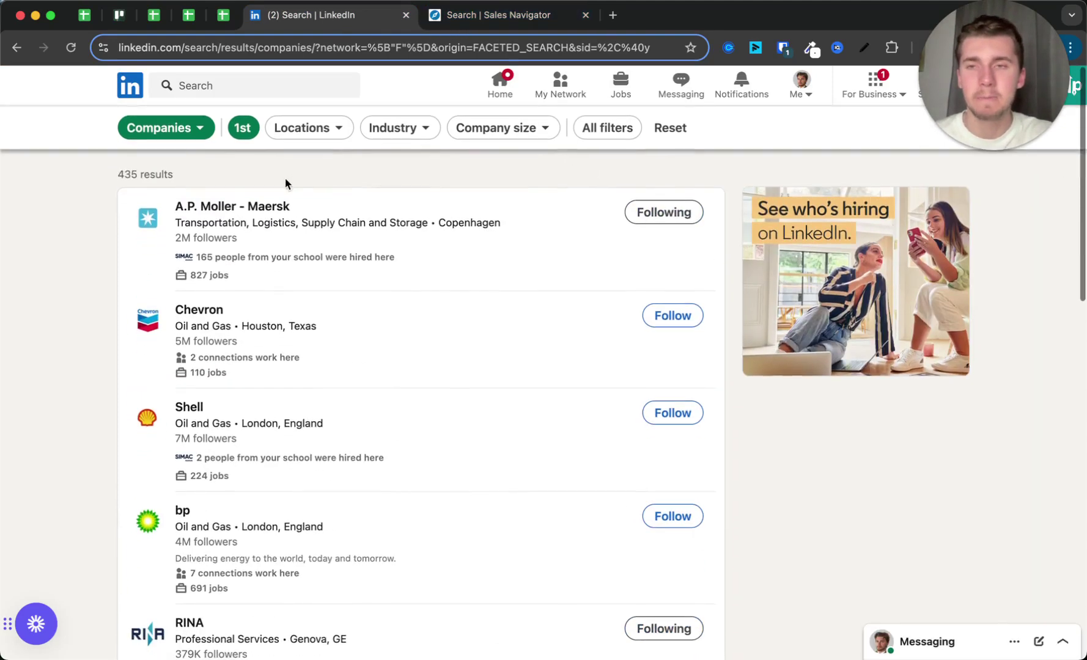
left_click(164, 127)
left_click(197, 193)
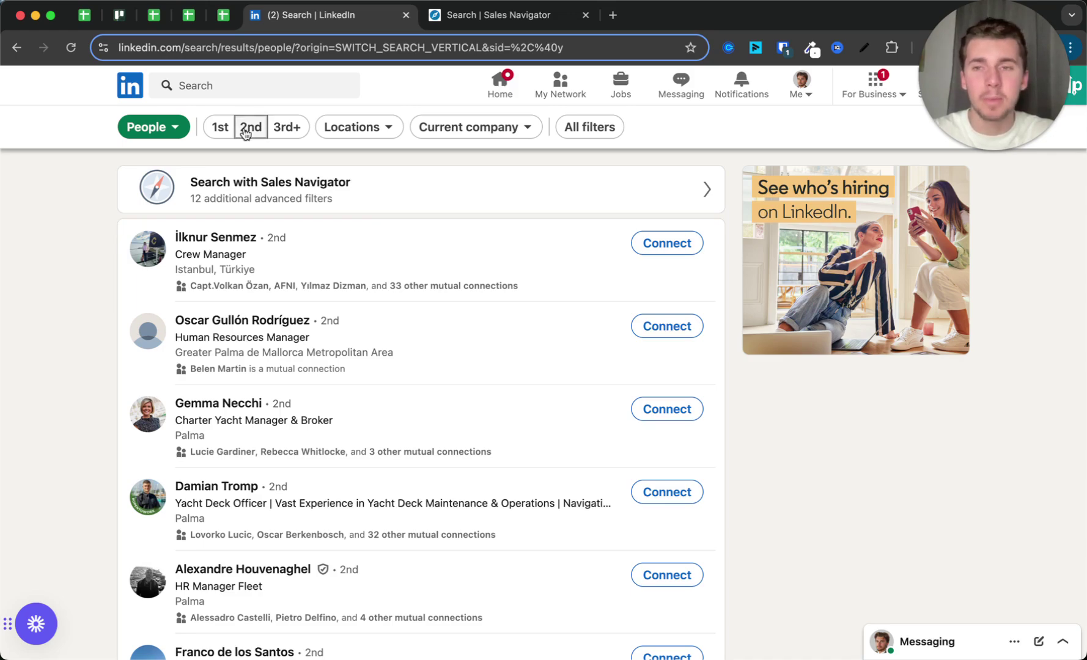
scroll(439, 232, "down", 3)
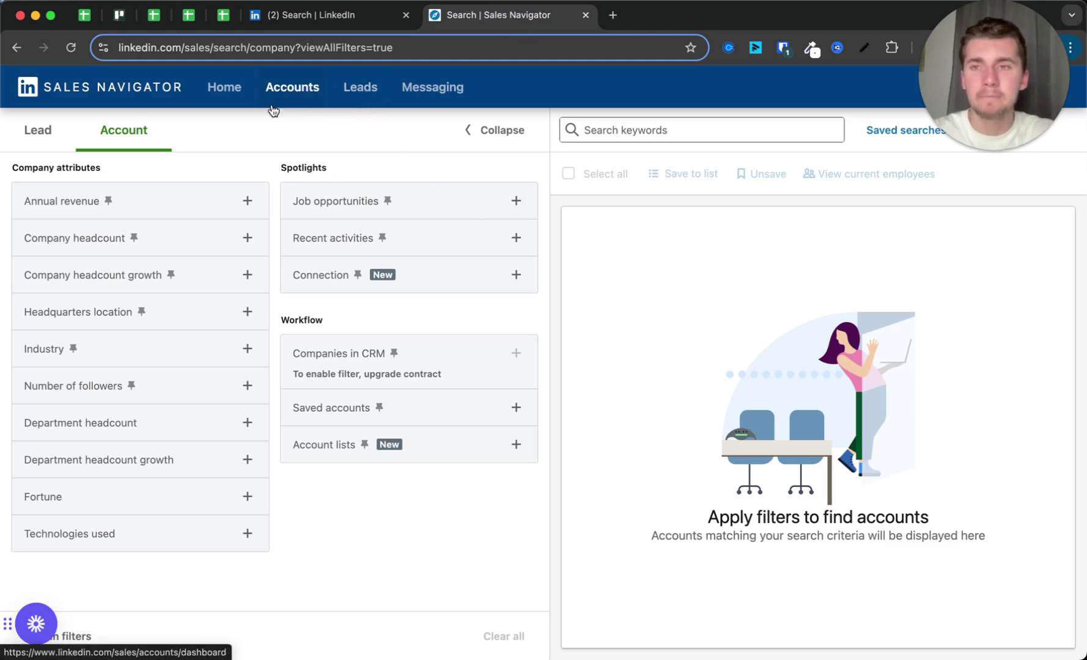
Step: In Sales Navigator, open the lead search and include Maritime Transportation as the industry
left_click(40, 141)
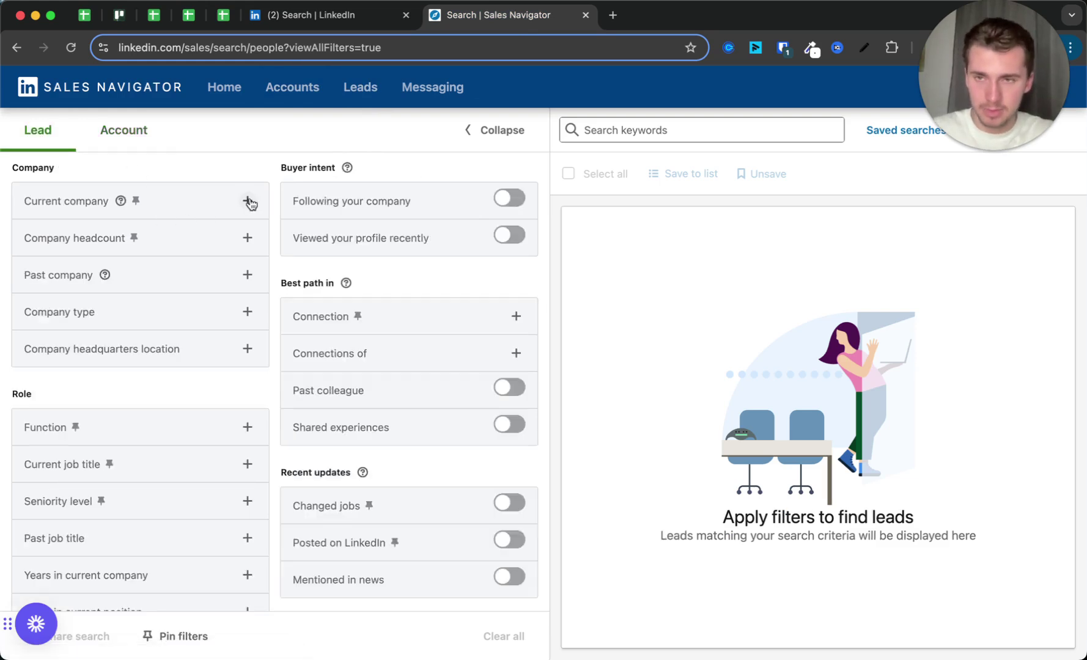
scroll(206, 456, "down", 6)
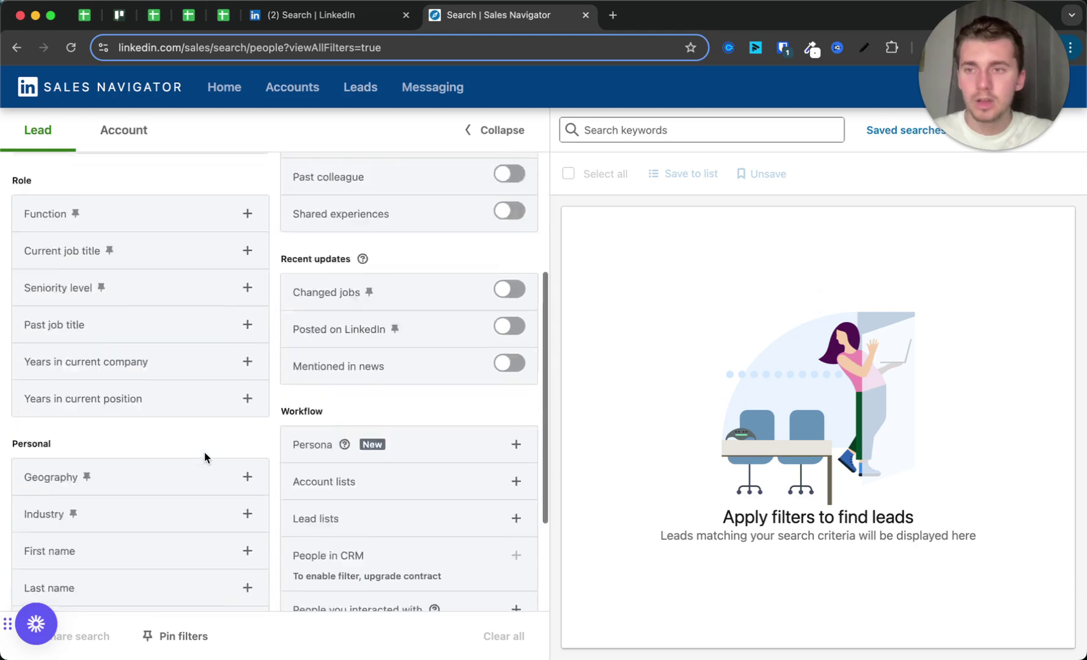
left_click(248, 360)
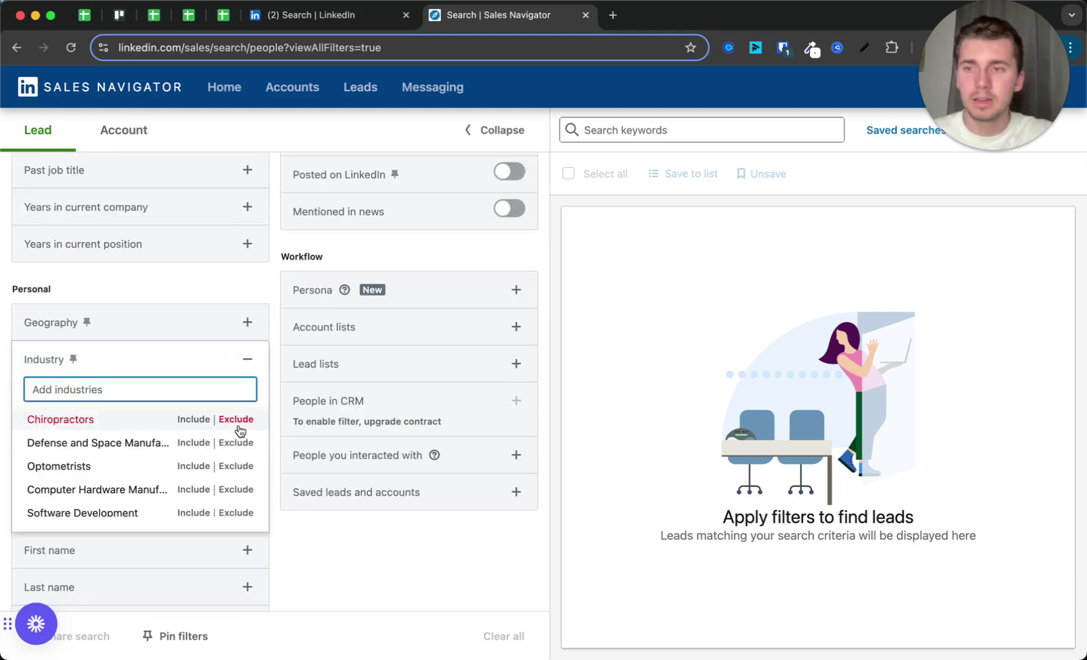
type("maritim")
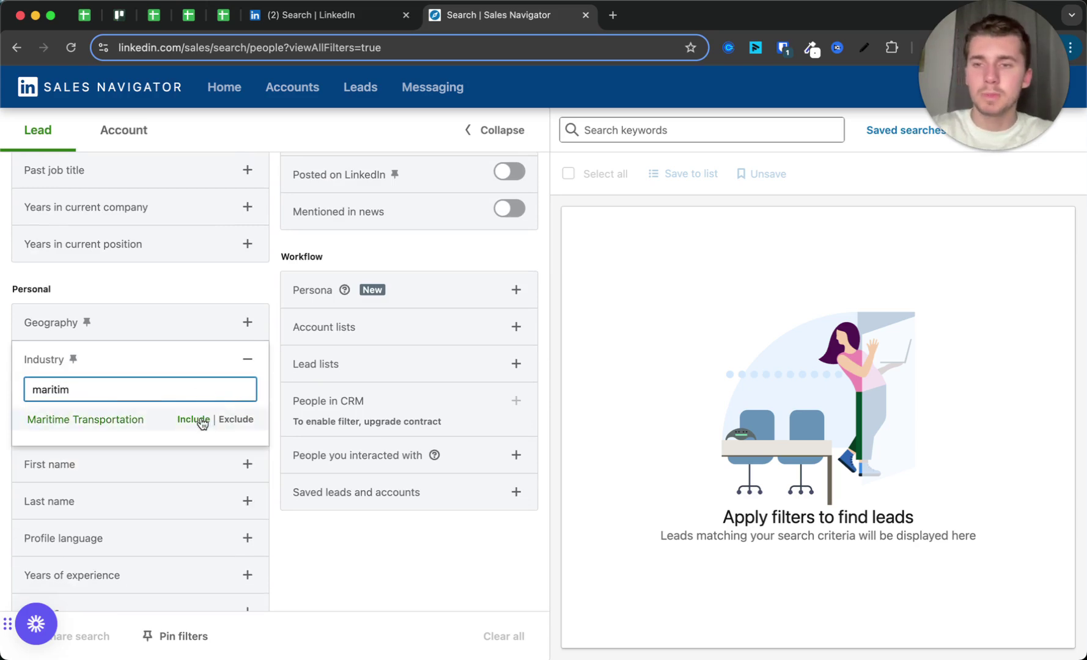
left_click(194, 420)
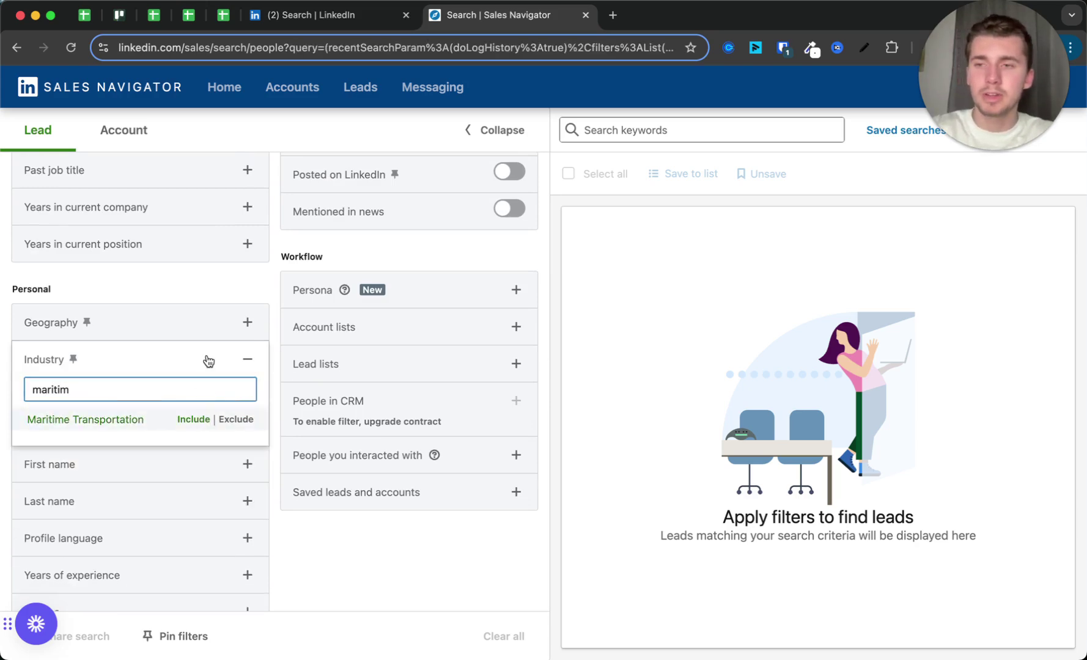
Step: Include Chief Executive Officer as the current job title in the lead search
scroll(219, 365, "up", 3)
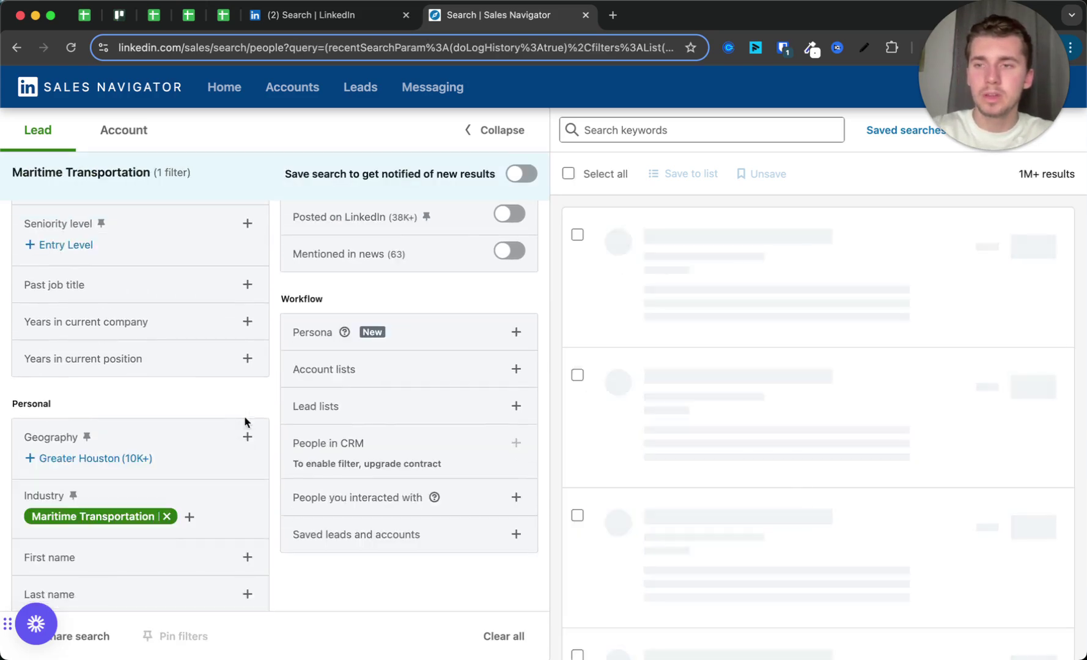
scroll(252, 300, "up", 5)
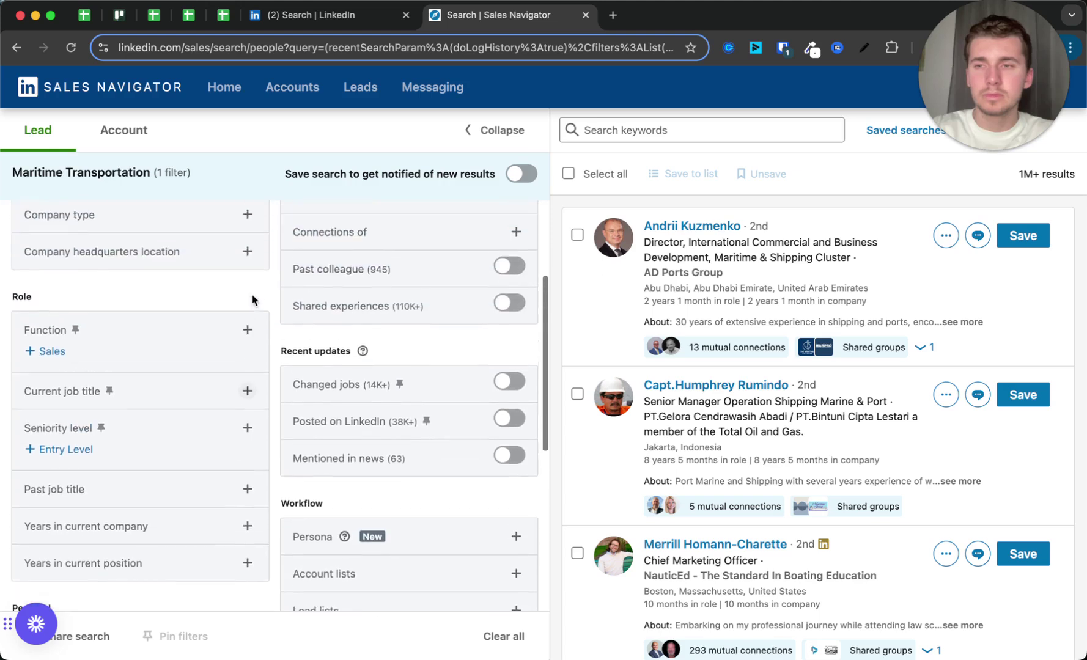
left_click(247, 426)
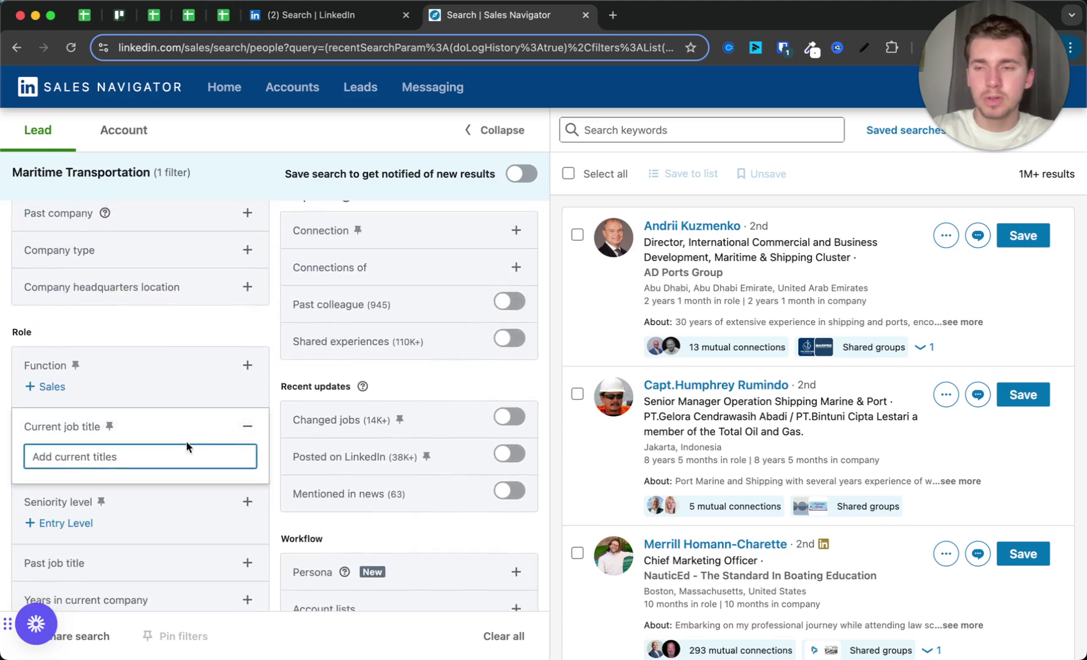
type("ceo")
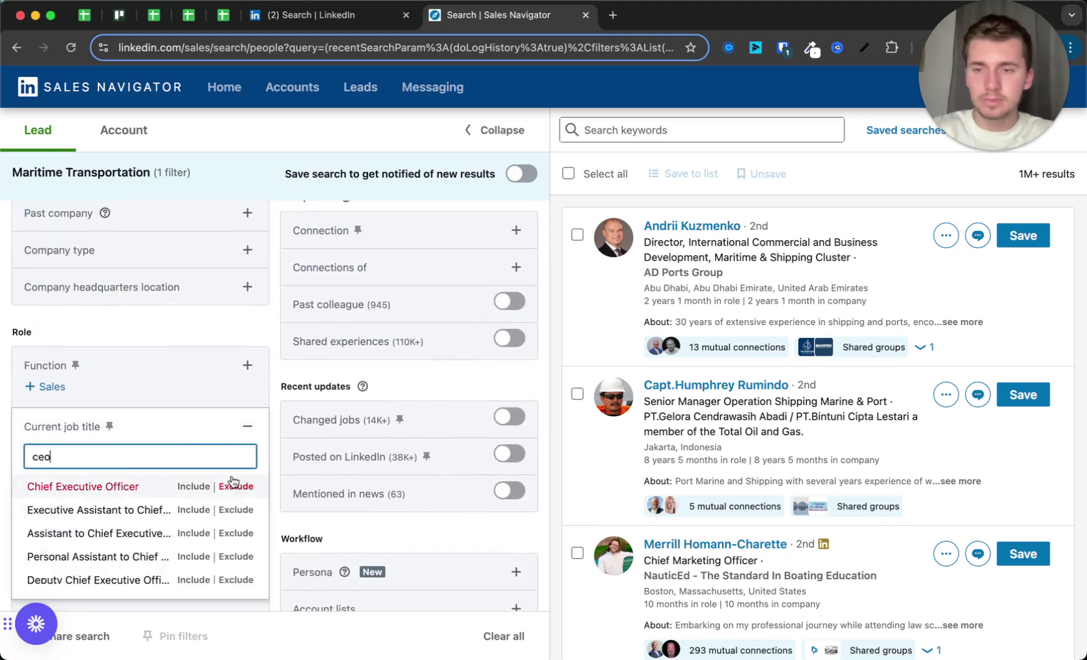
left_click(194, 487)
Step: Limit the leads to companies with a headcount of 1-10
scroll(250, 421, "up", 5)
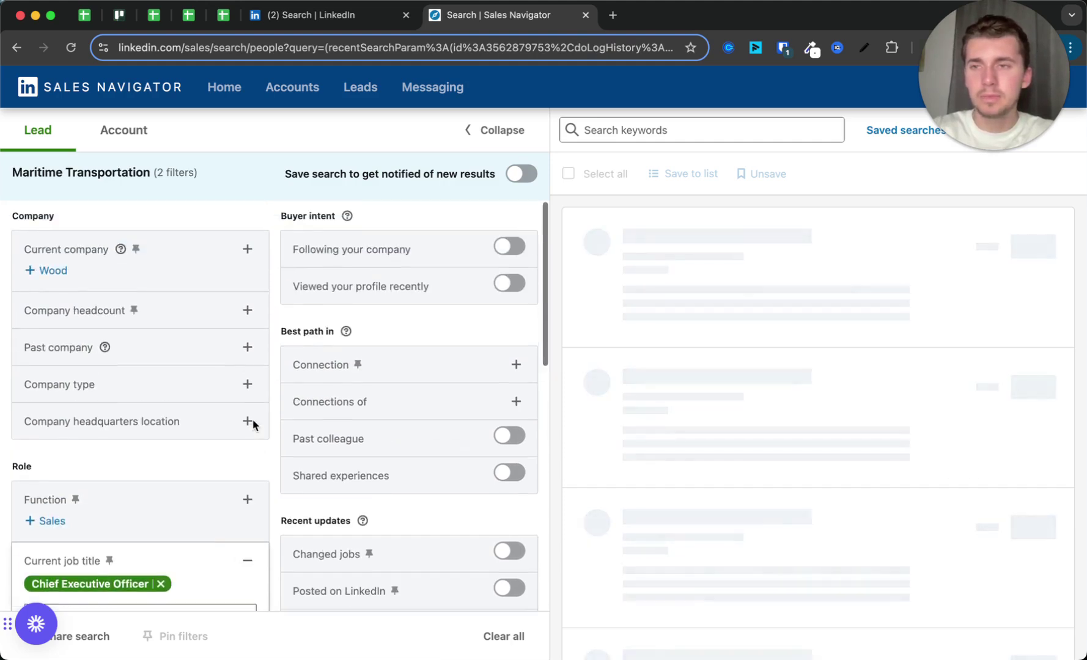
left_click(248, 310)
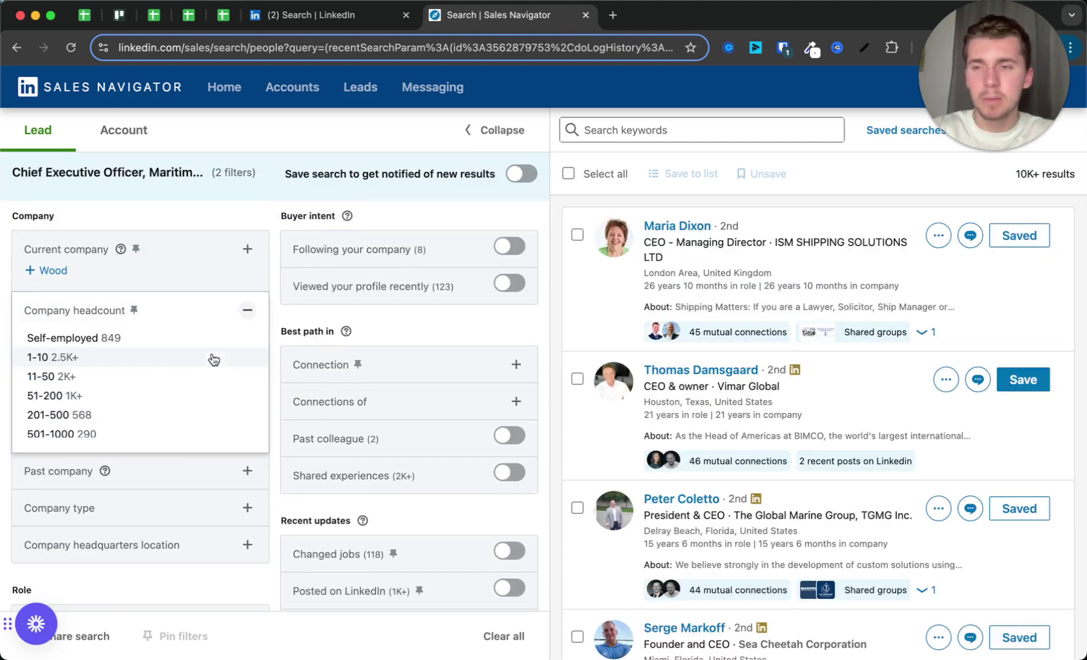
left_click(95, 359)
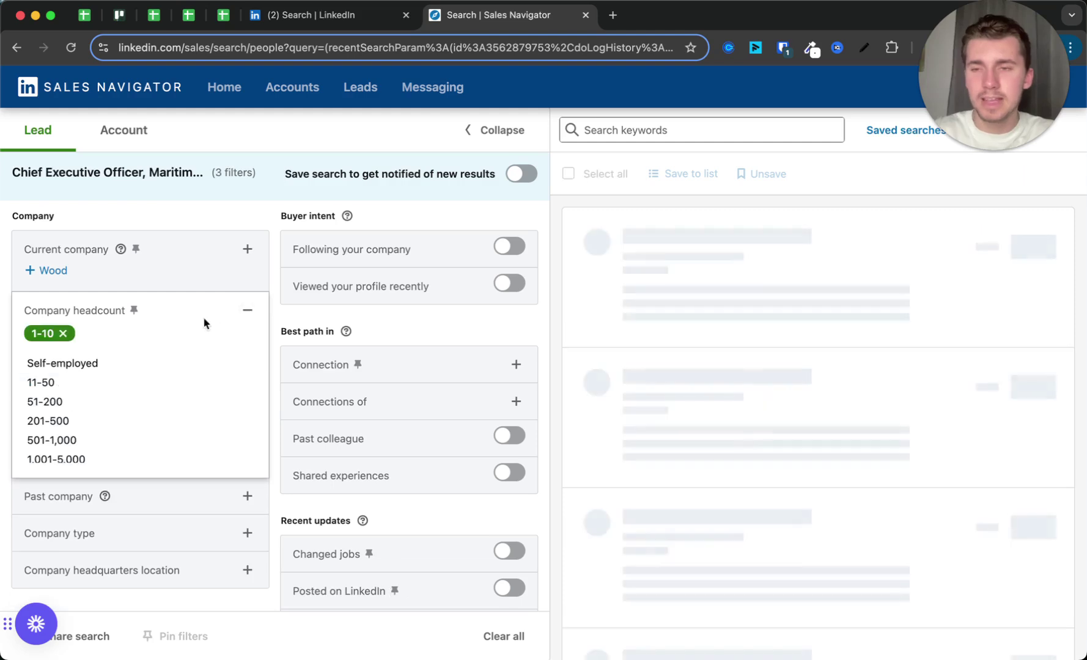
left_click(249, 312)
Step: Restrict the company type to Privately Held and save the lead search to get notified of new results
scroll(224, 351, "down", 3)
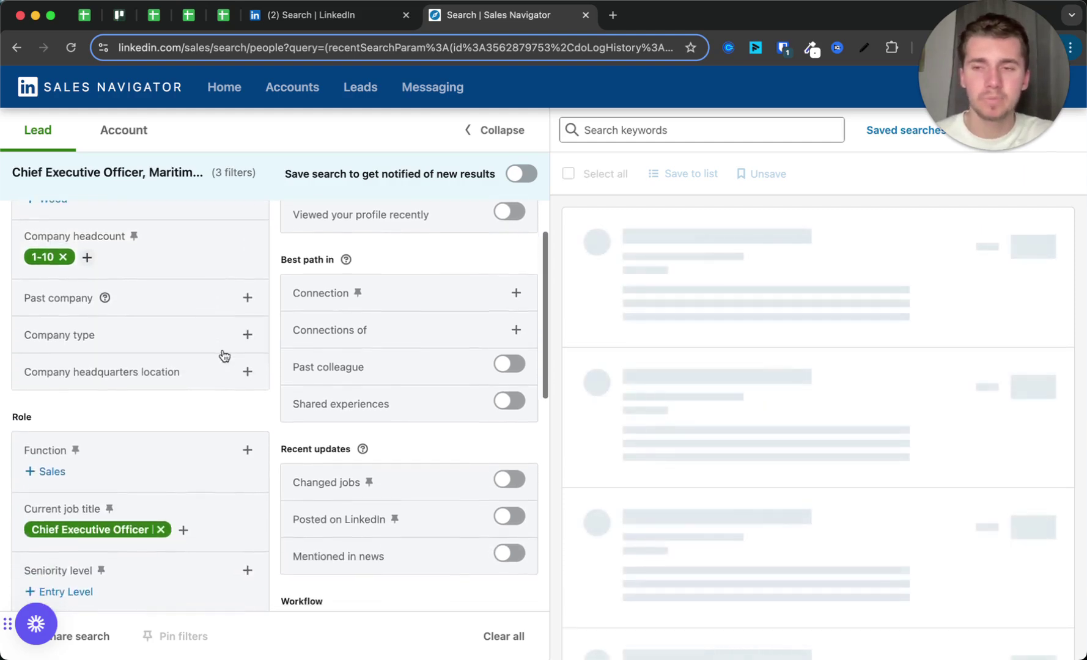
left_click(247, 288)
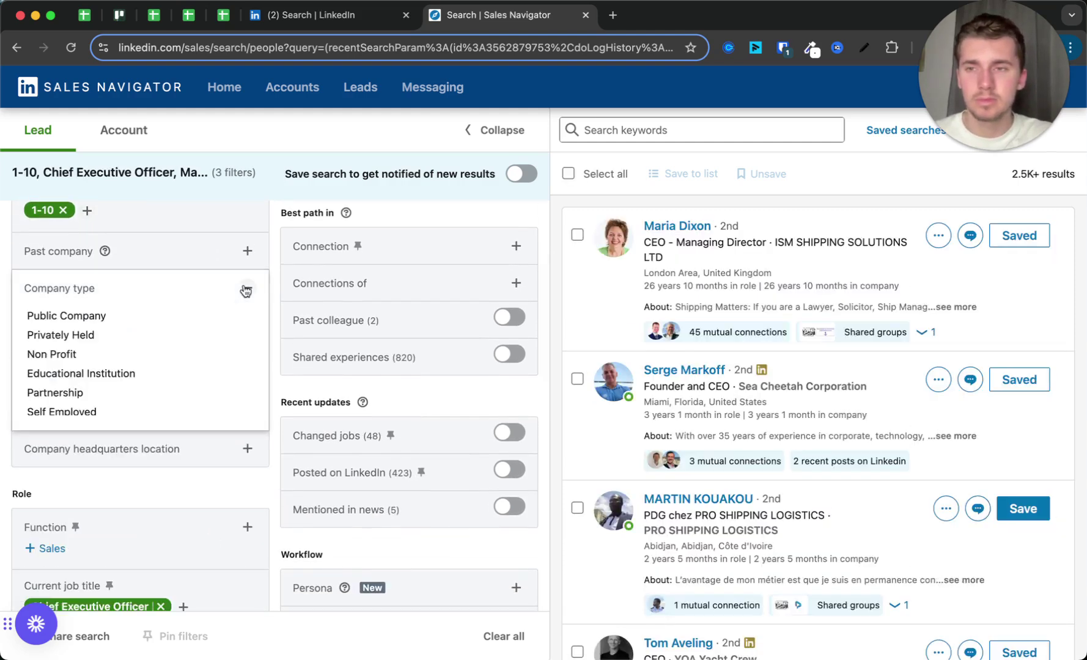
left_click(105, 336)
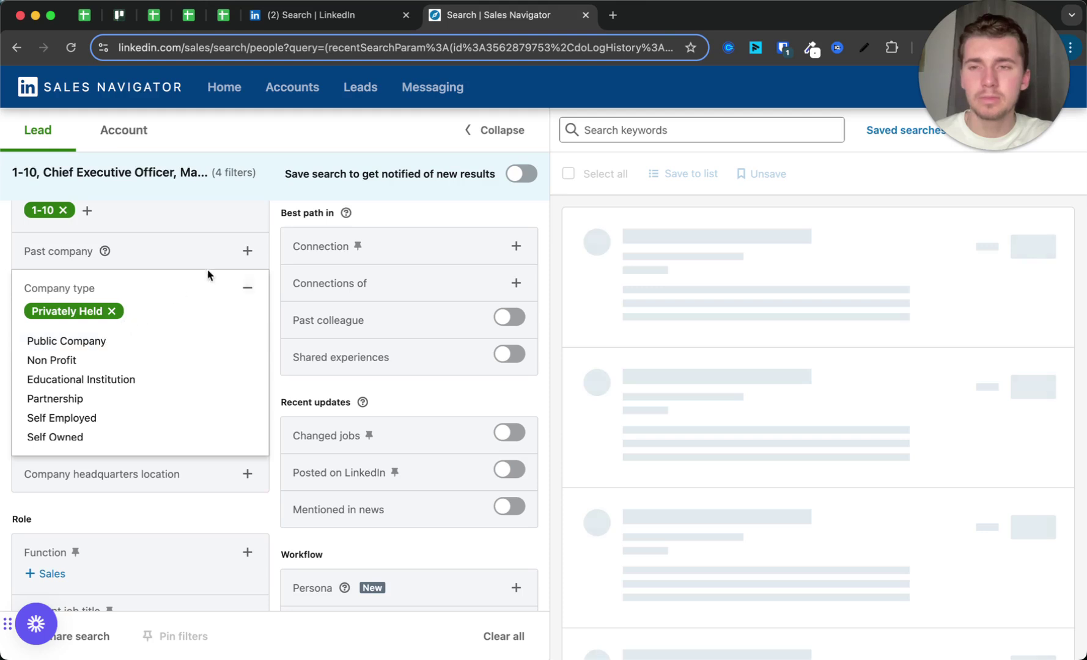
left_click(243, 287)
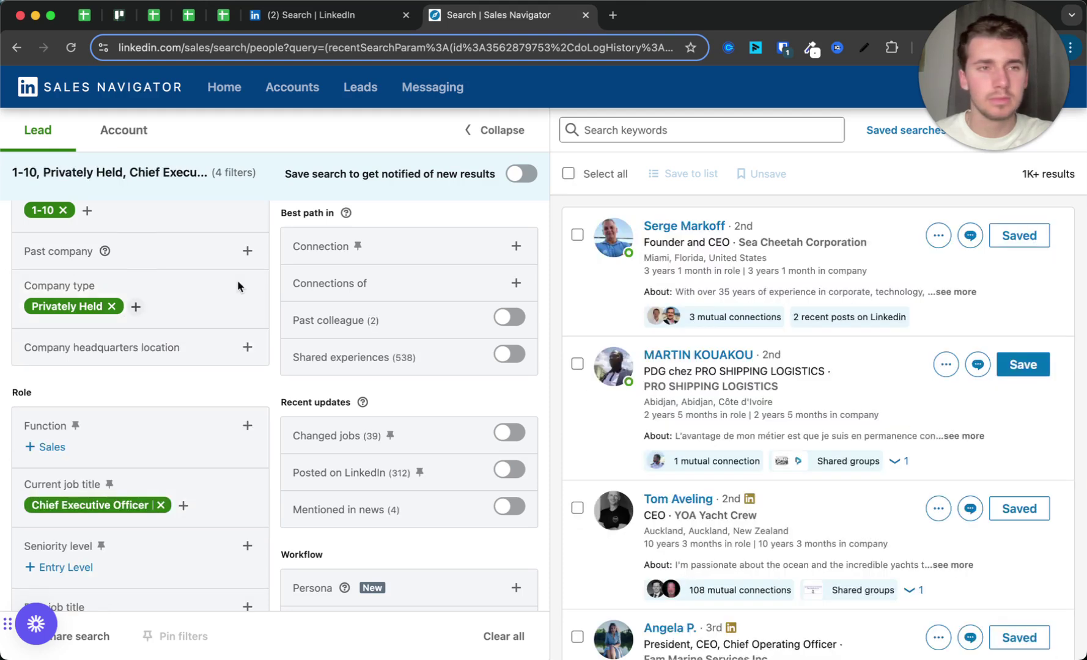
left_click(521, 175)
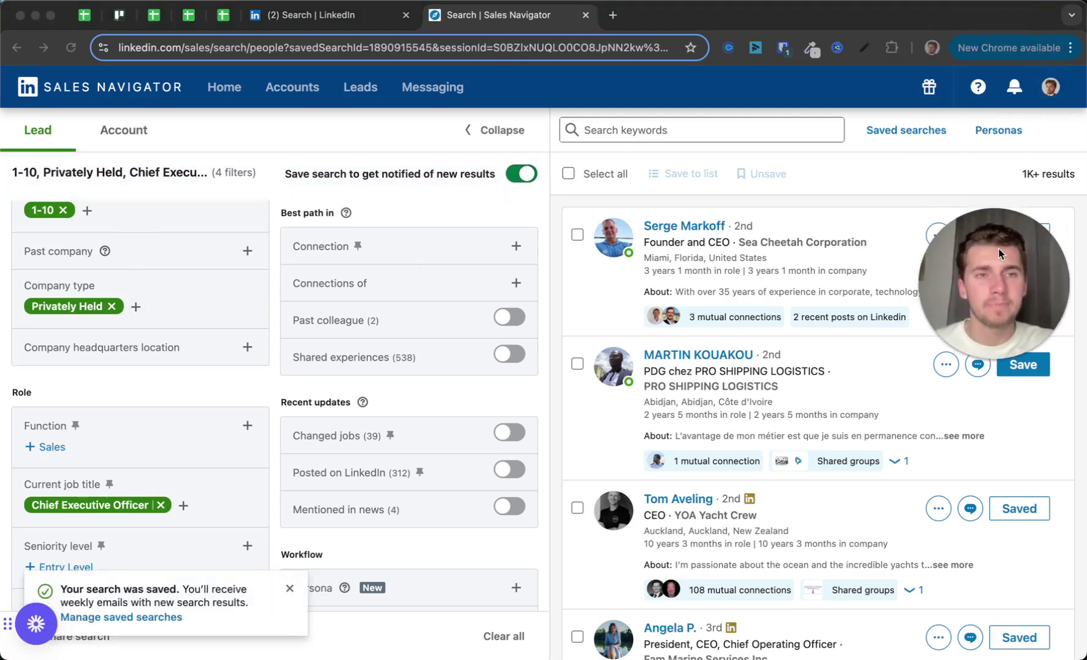
left_click_drag(1008, 276, 69, 300)
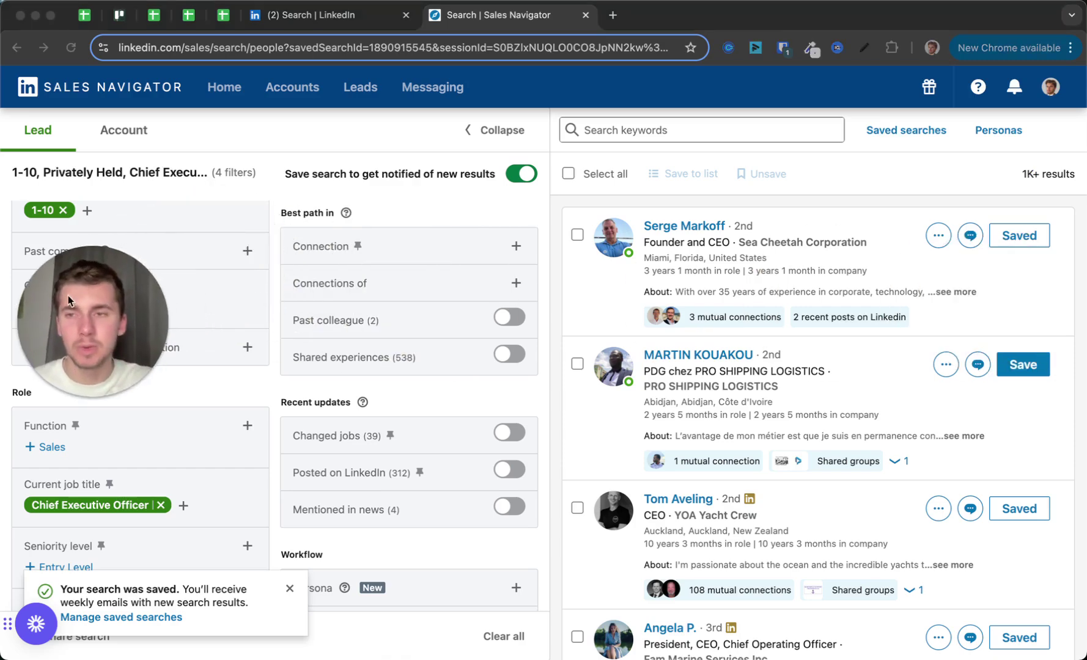
Step: Review the saved lead searches and the saved account searches, and close the overview
left_click(906, 130)
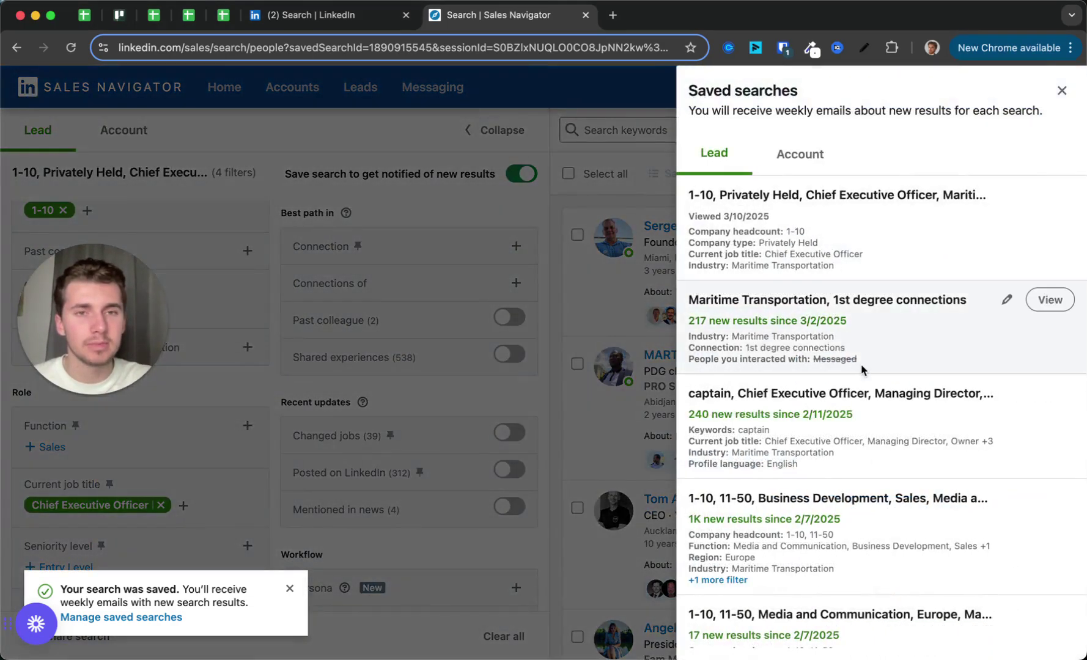
scroll(864, 366, "down", 3)
scroll(864, 370, "up", 2)
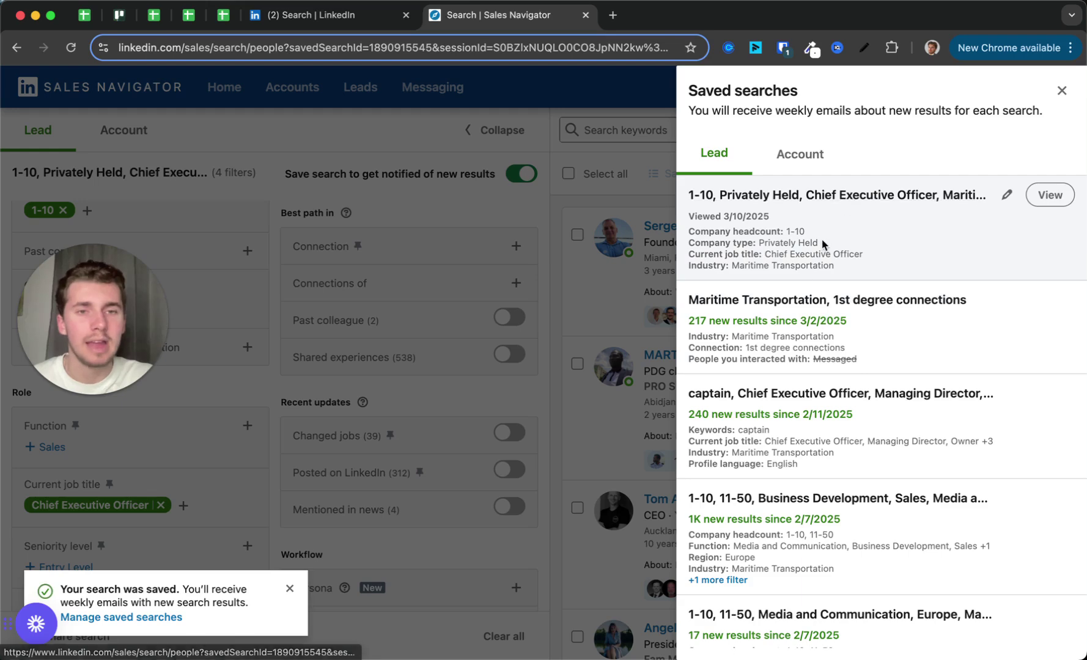
scroll(733, 336, "down", 2)
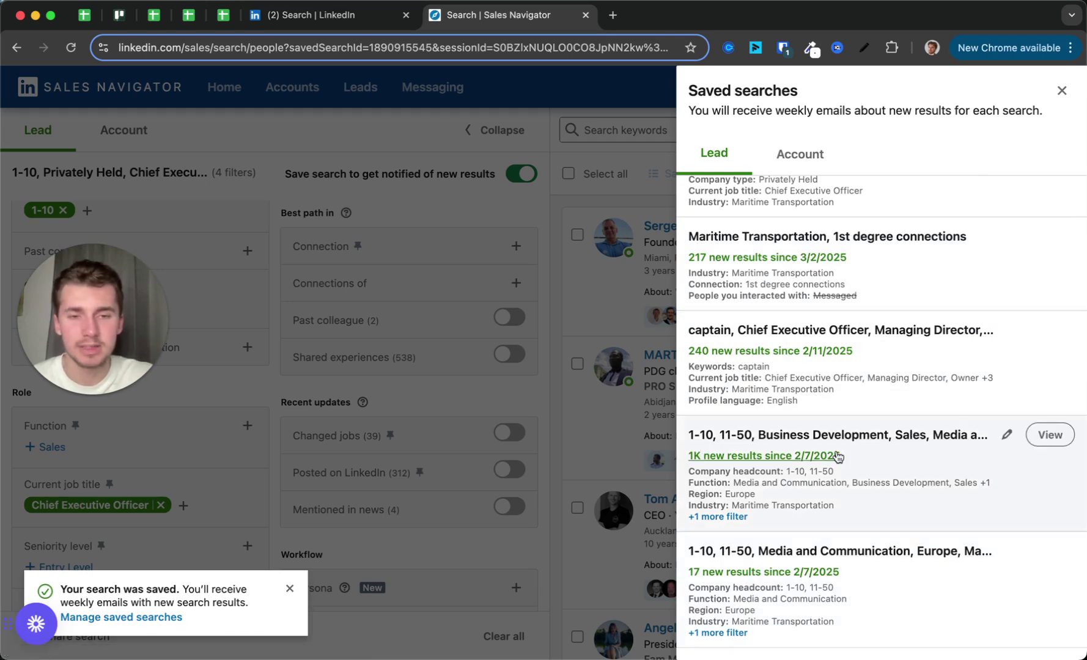
scroll(968, 235, "up", 2)
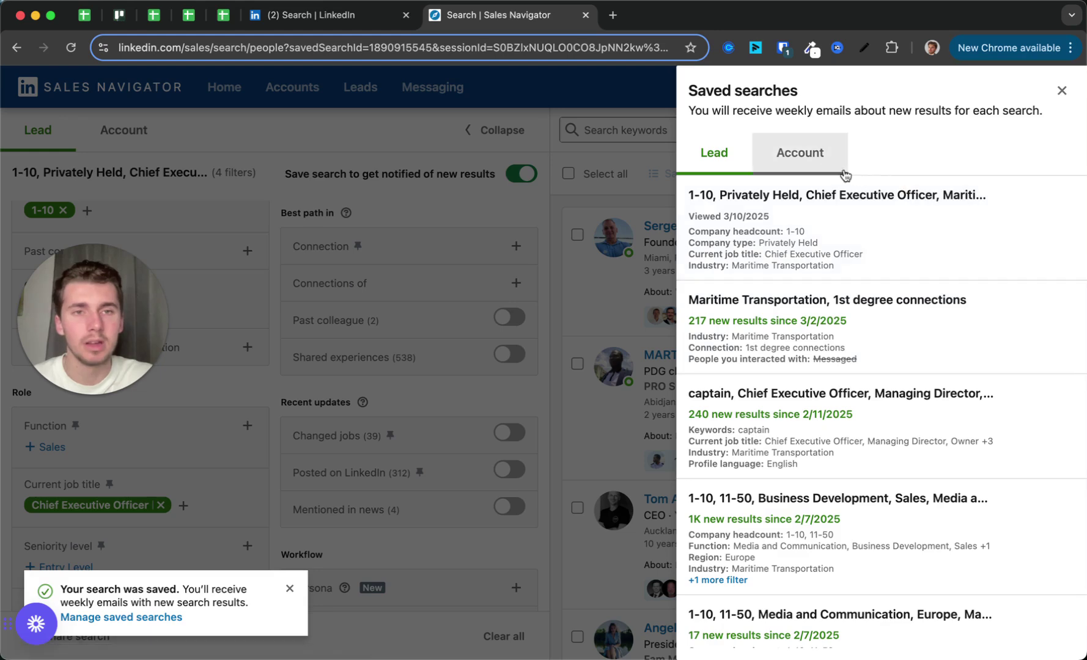
left_click(821, 162)
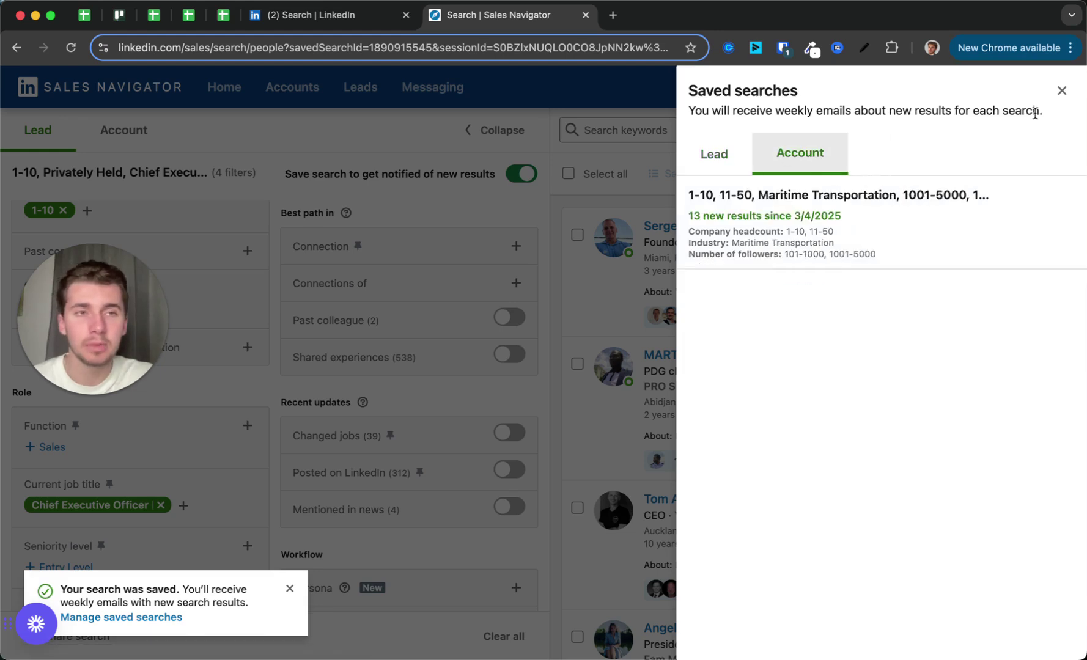
left_click(1062, 91)
left_click_drag(123, 324, 1030, 98)
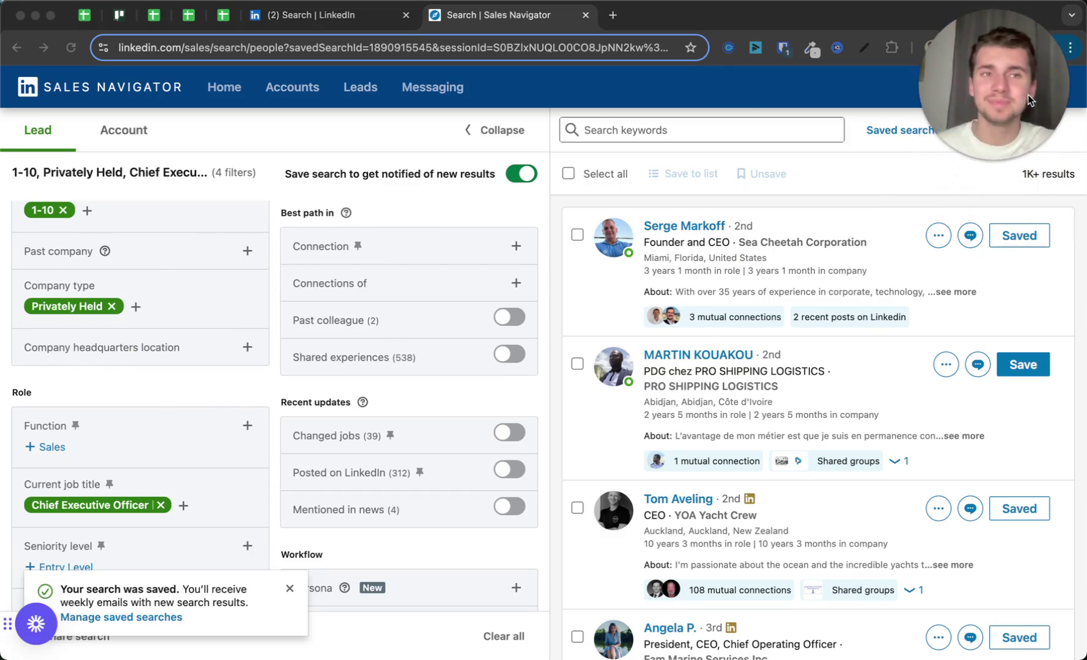
Step: Show the lead lists and open the Recently Accepted Connections and InMails list
left_click(364, 96)
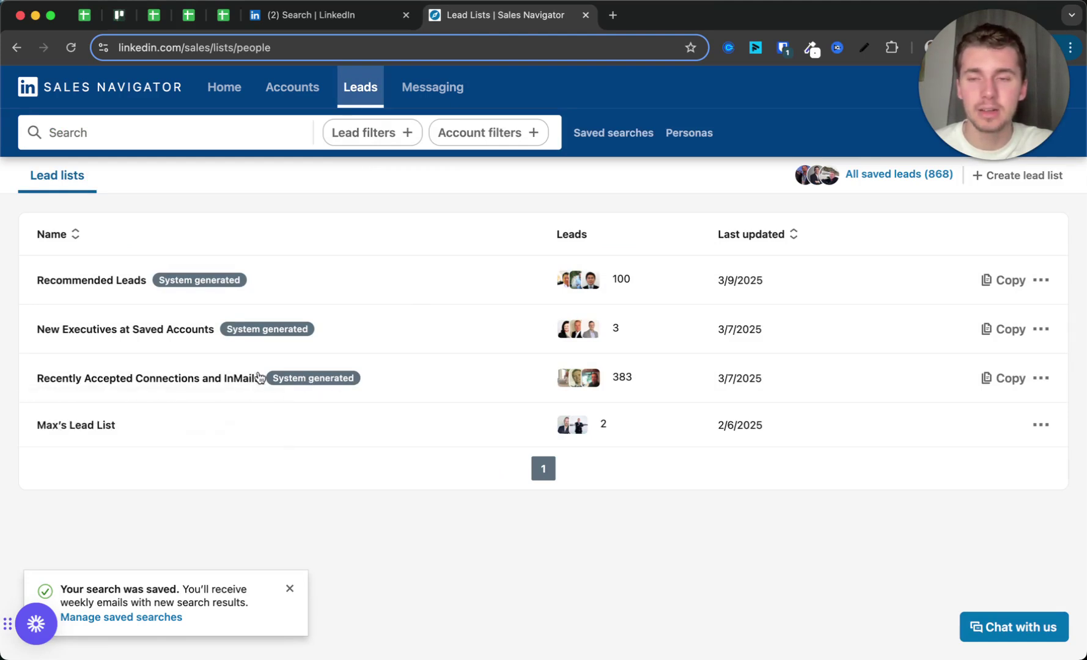
mouse_move(245, 381)
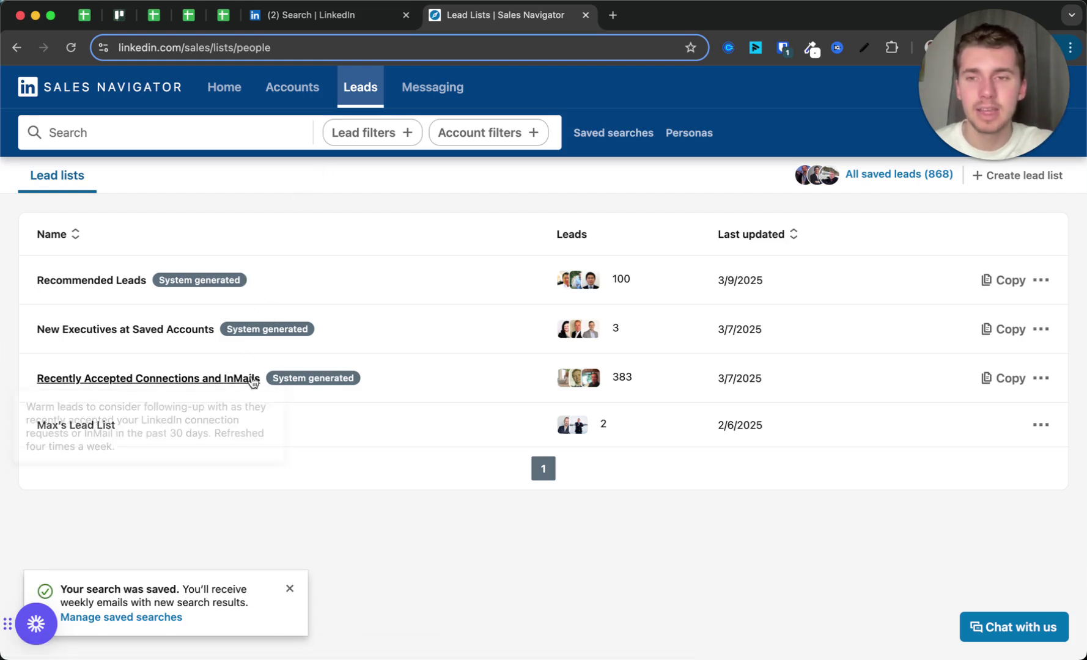
left_click(248, 379)
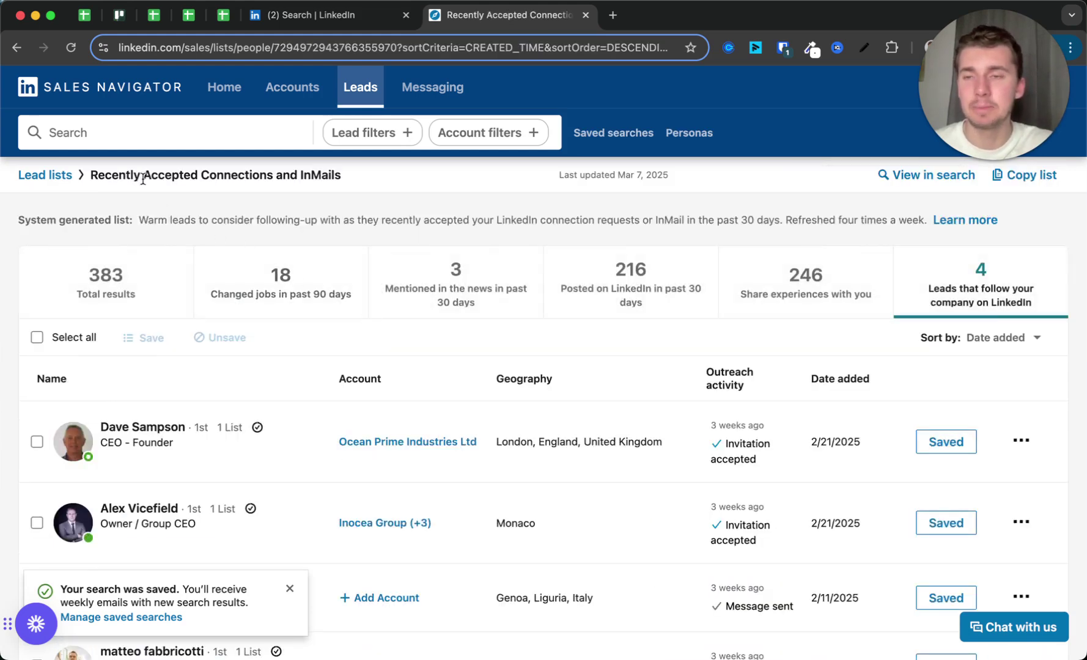
Step: Show all leads in the Recently Accepted Connections and InMails list instead of only those following the company
left_click_drag(117, 176, 291, 173)
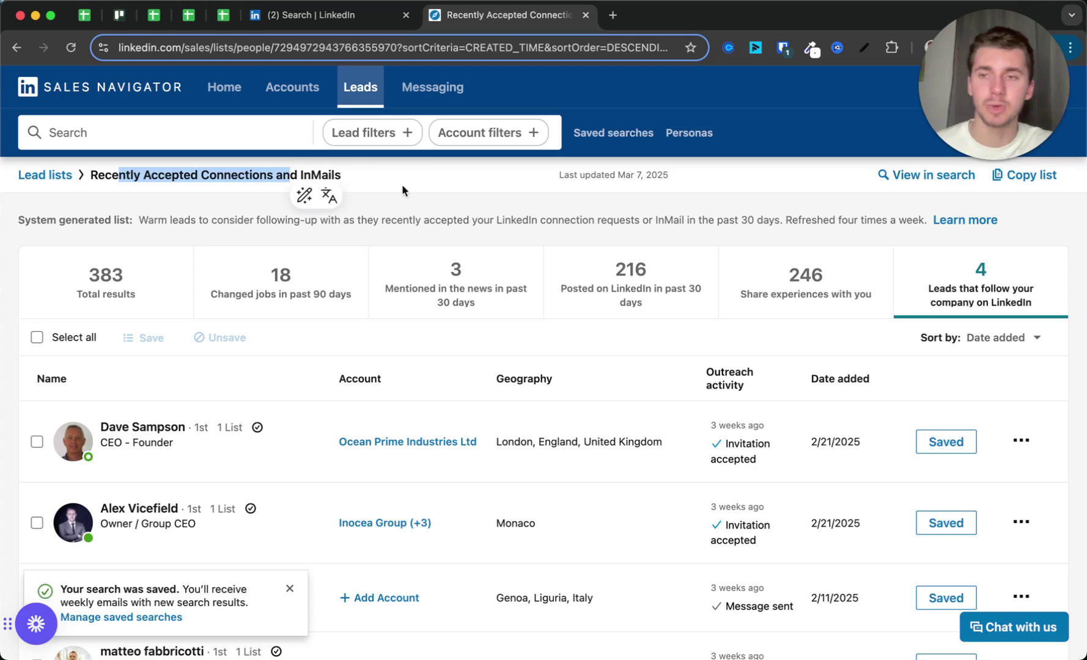
left_click(432, 195)
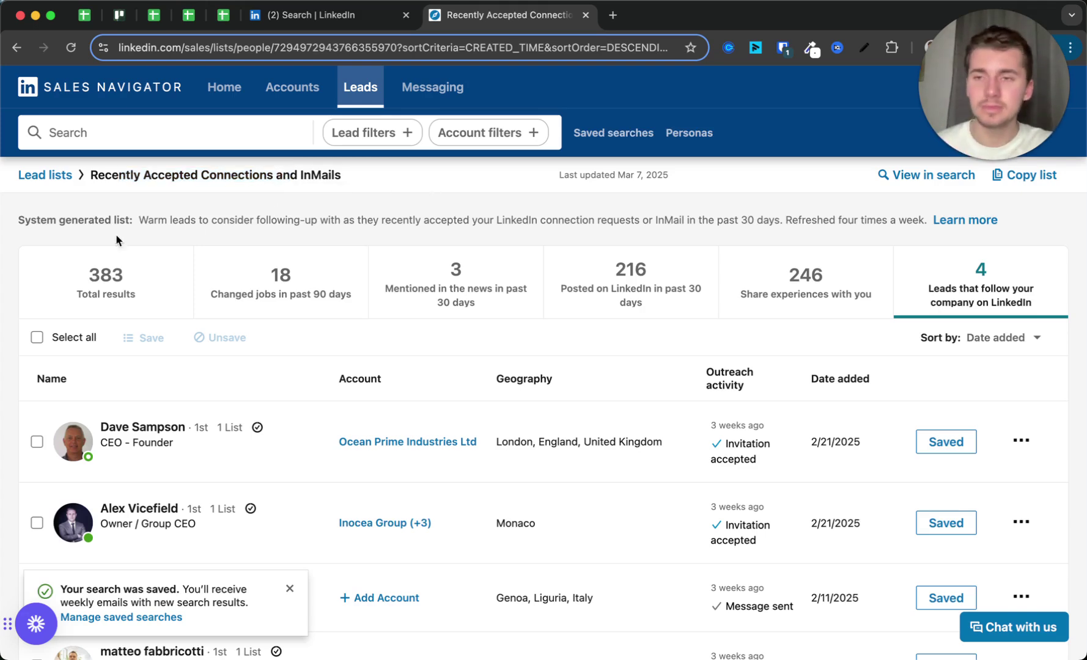
left_click(98, 271)
scroll(234, 285, "down", 1)
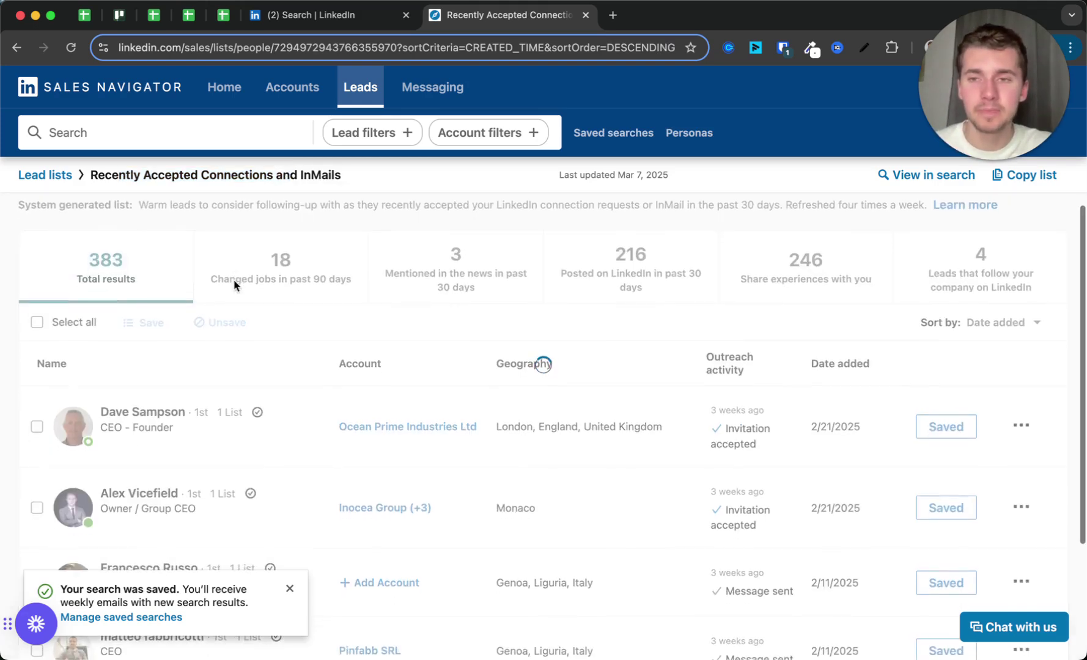
scroll(299, 330, "down", 6)
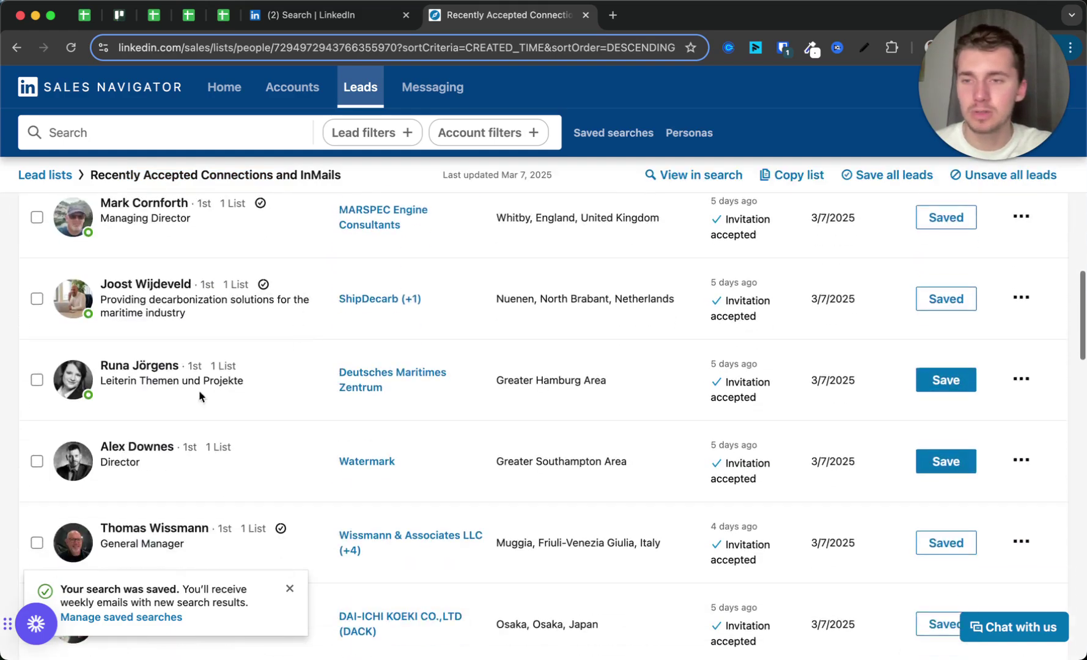
Step: Open the profile preview of the lead at Deutsches Maritimes Zentrum, review their work experience, and close it
left_click(147, 366)
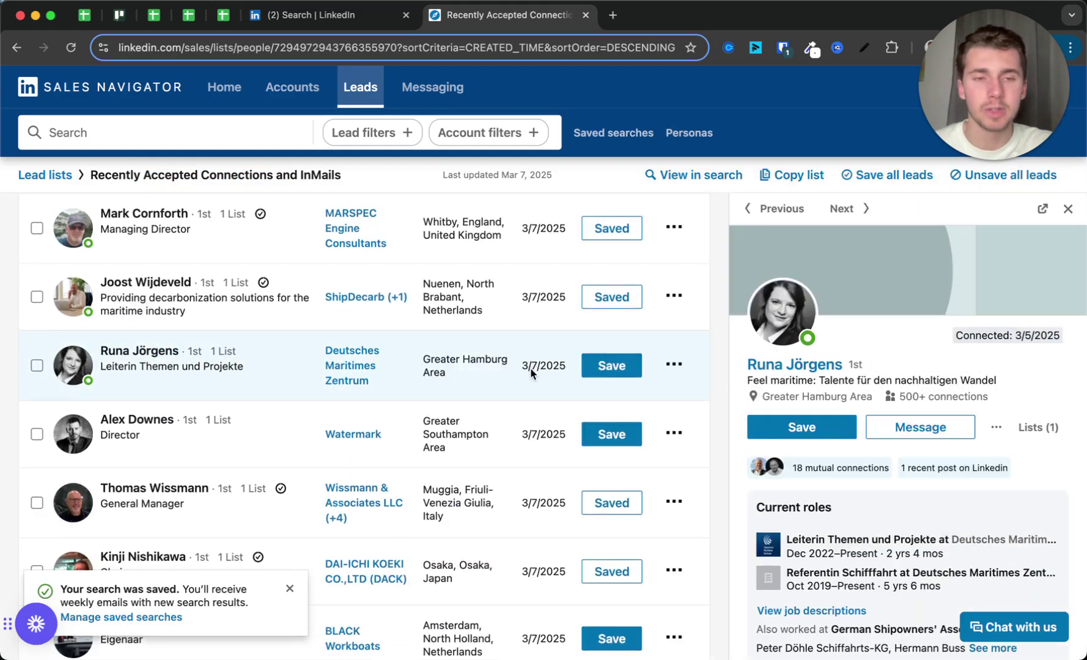
scroll(976, 408, "down", 10)
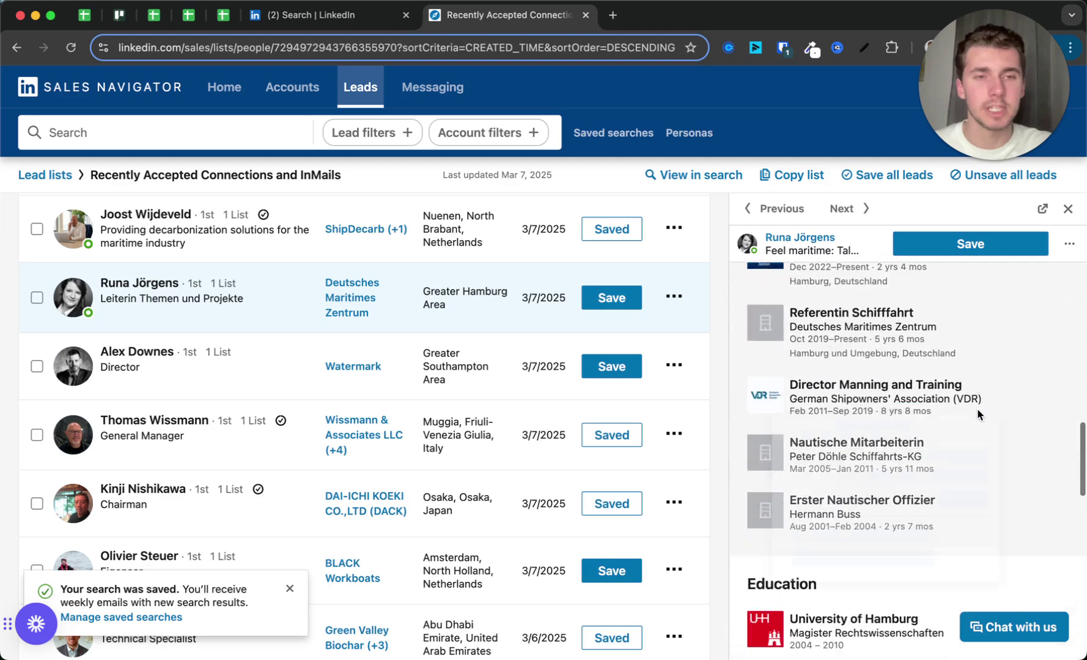
left_click(1068, 208)
scroll(533, 318, "up", 8)
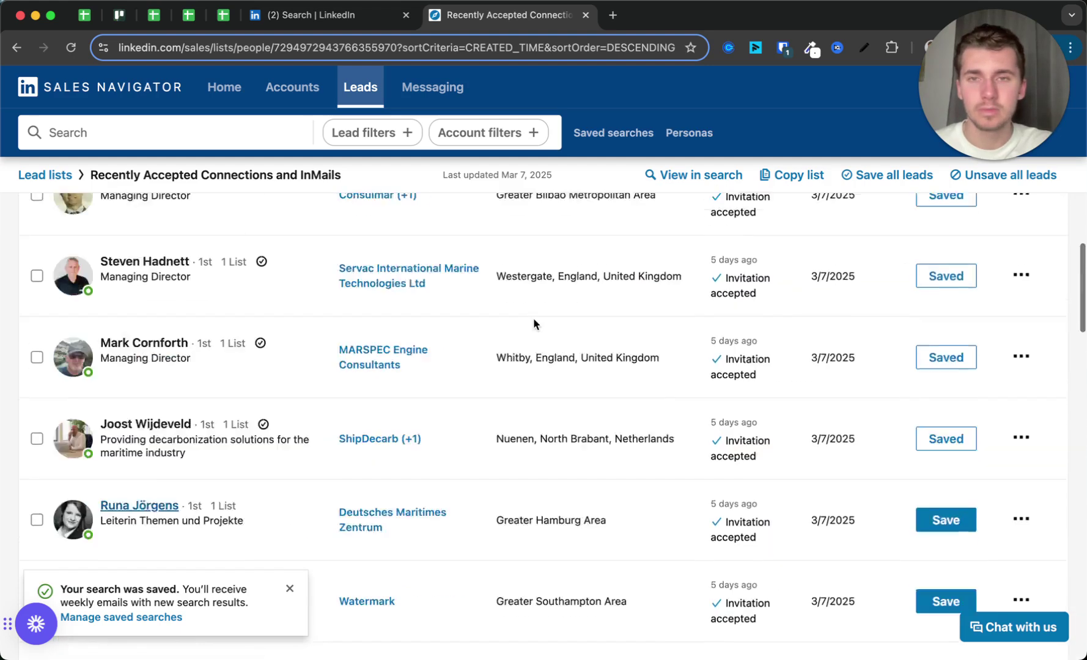
scroll(188, 447, "down", 1)
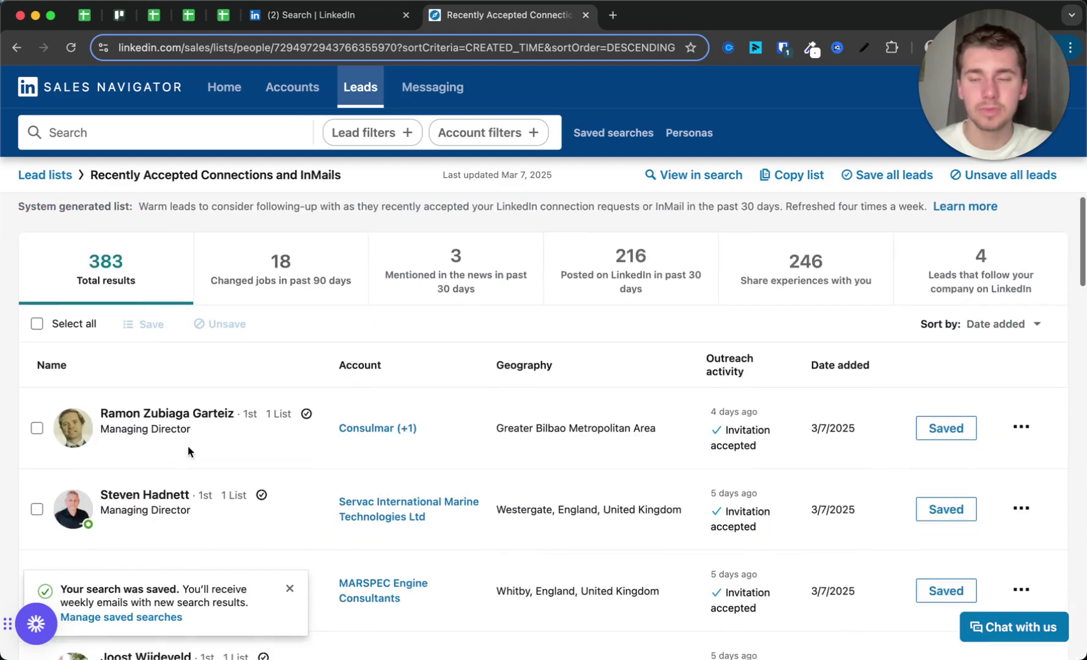
Step: Select the first three leads, show the custom lists they can be added to, and dismiss the choice without saving
left_click(37, 429)
scroll(39, 431, "down", 2)
left_click(37, 415)
scroll(37, 422, "down", 1)
left_click(36, 424)
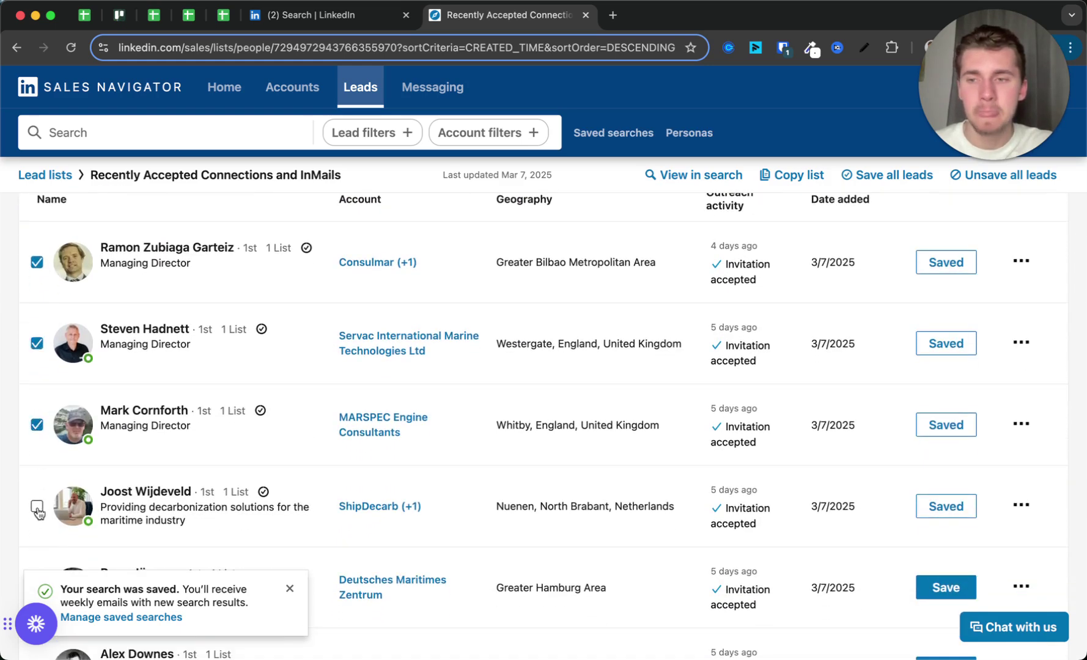
scroll(105, 503, "up", 3)
left_click(165, 346)
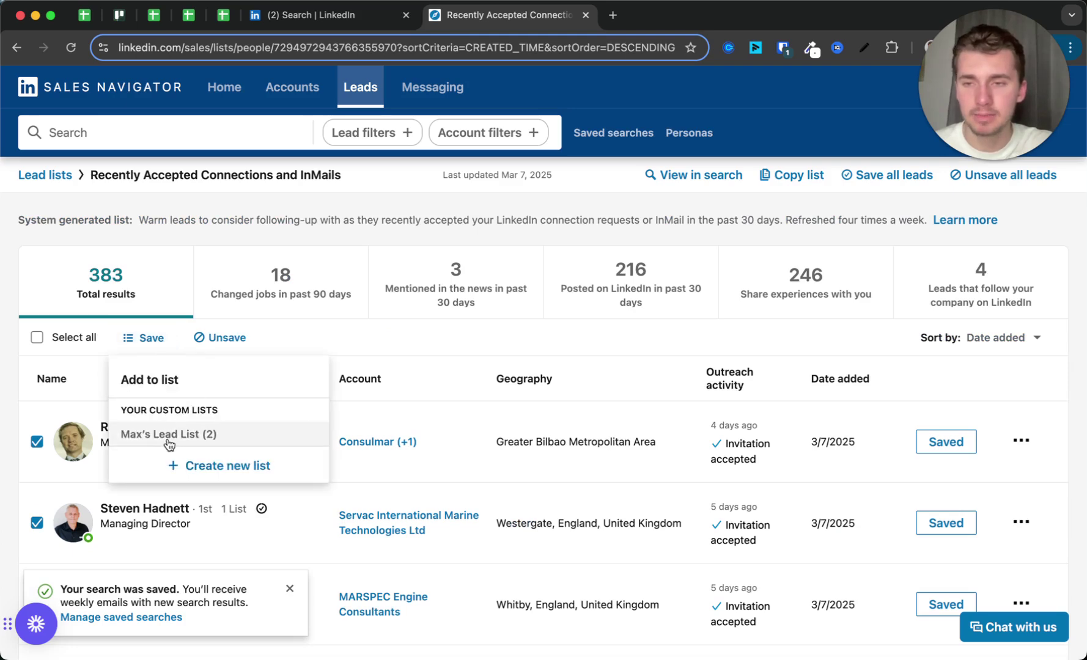
left_click(396, 330)
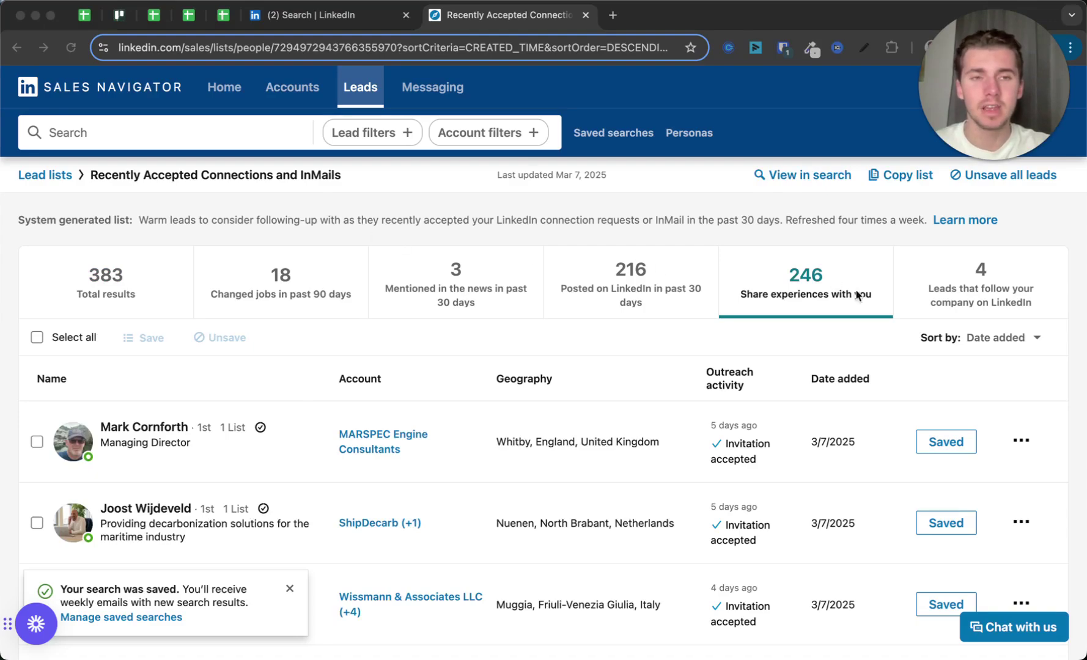
Step: Select several leads among those who share experiences with you, show the add-to-list options, and dismiss them without saving
scroll(777, 369, "down", 5)
scroll(776, 368, "up", 5)
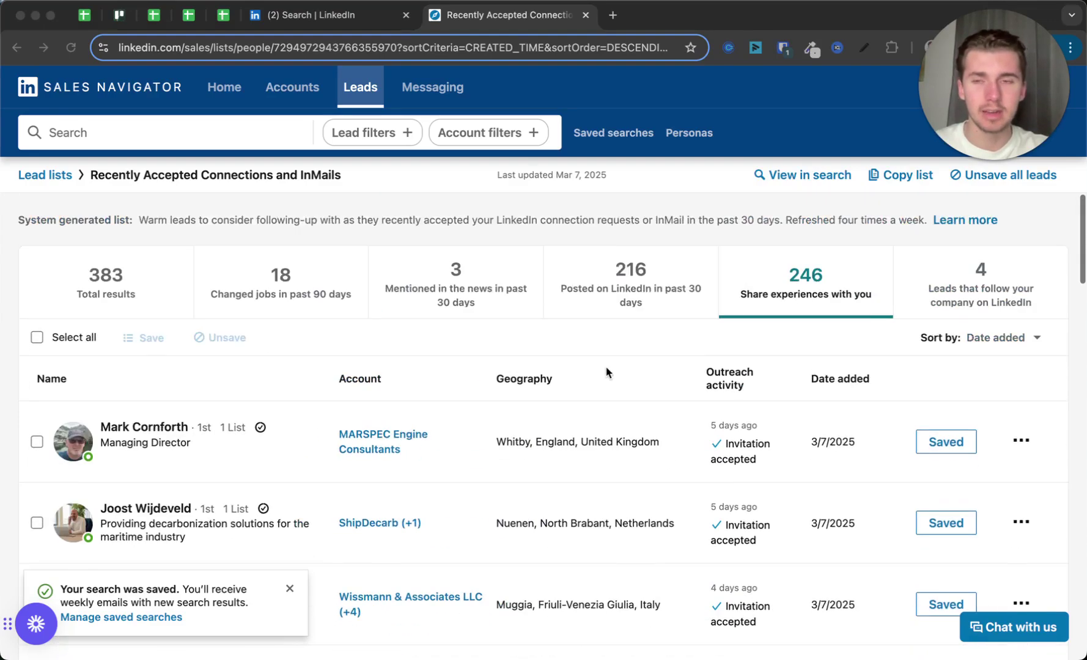
scroll(417, 484, "down", 9)
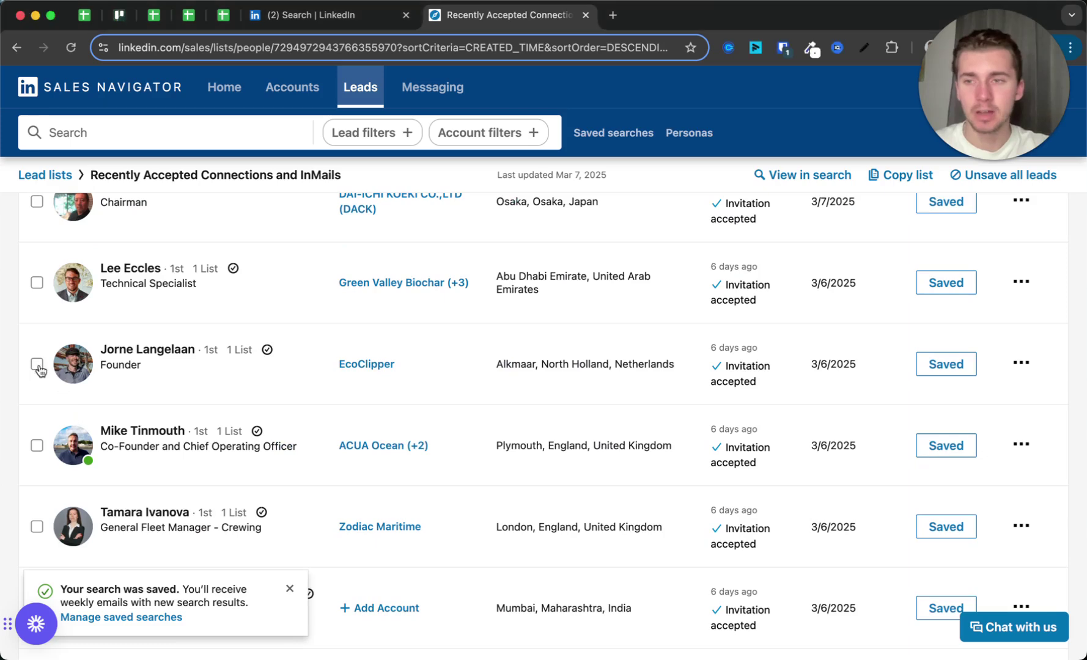
left_click(36, 448)
left_click(37, 364)
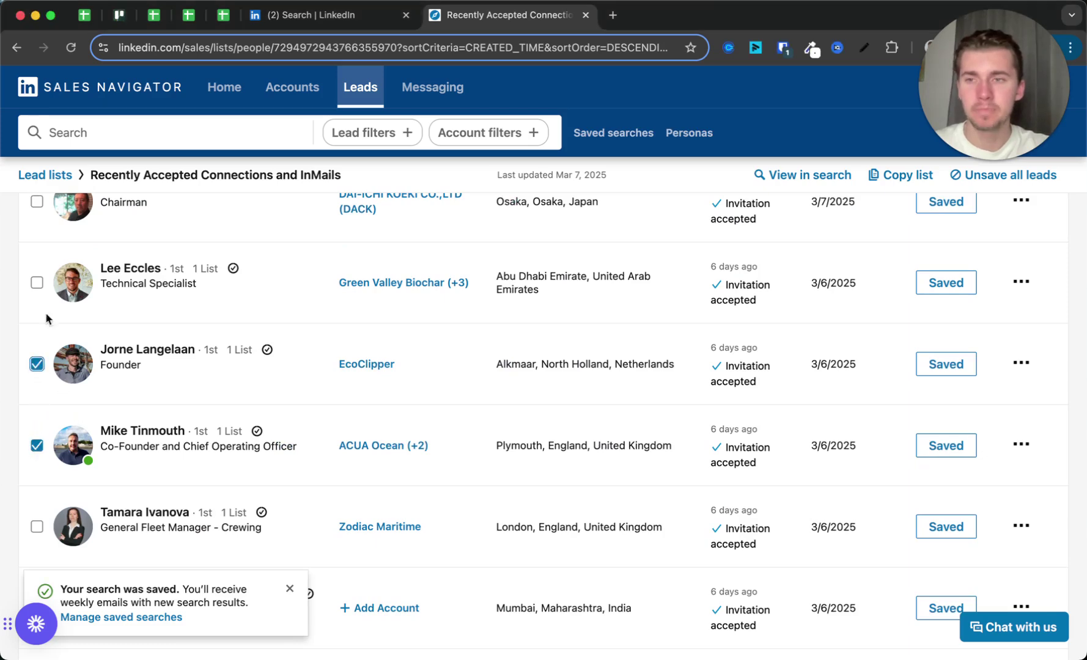
scroll(37, 279, "up", 2)
left_click(37, 338)
left_click(37, 257)
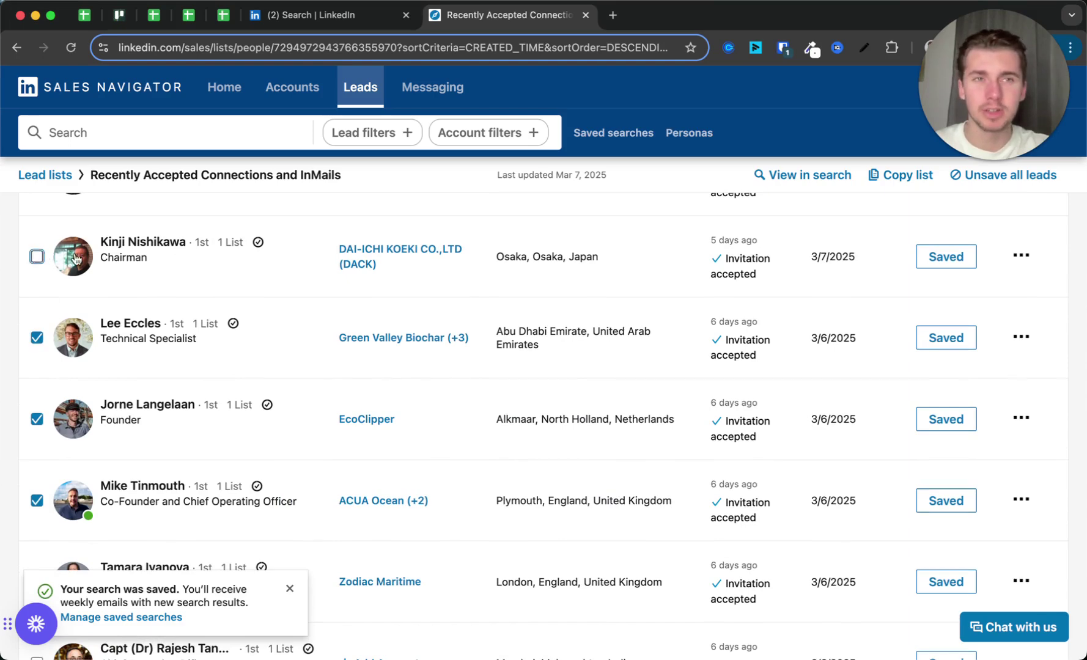
scroll(37, 256, "up", 10)
left_click(147, 337)
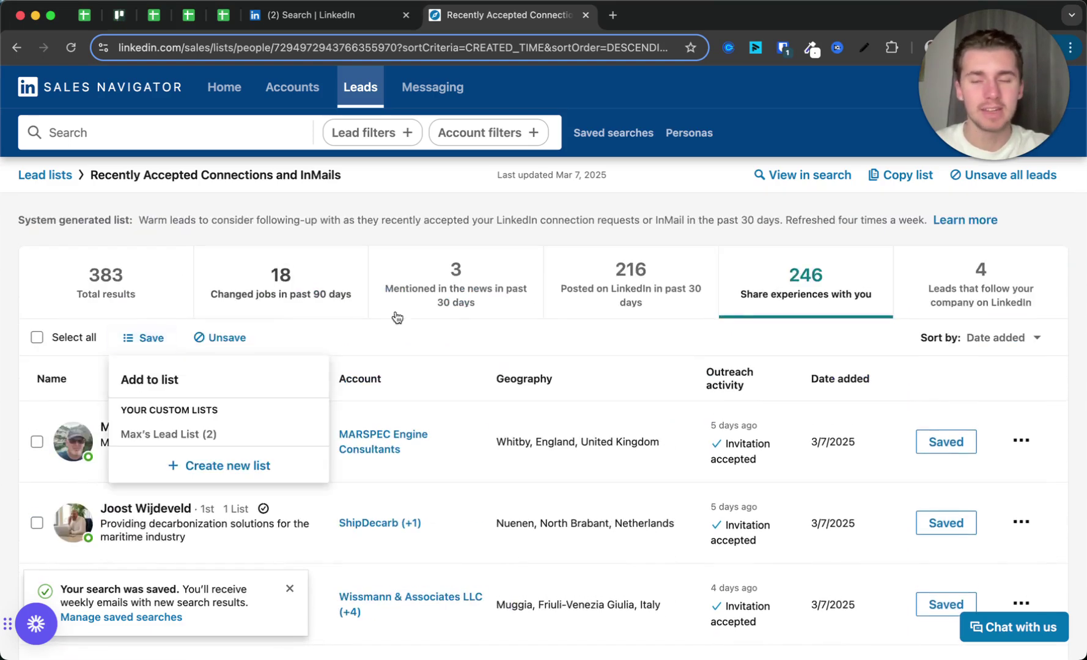
left_click(406, 344)
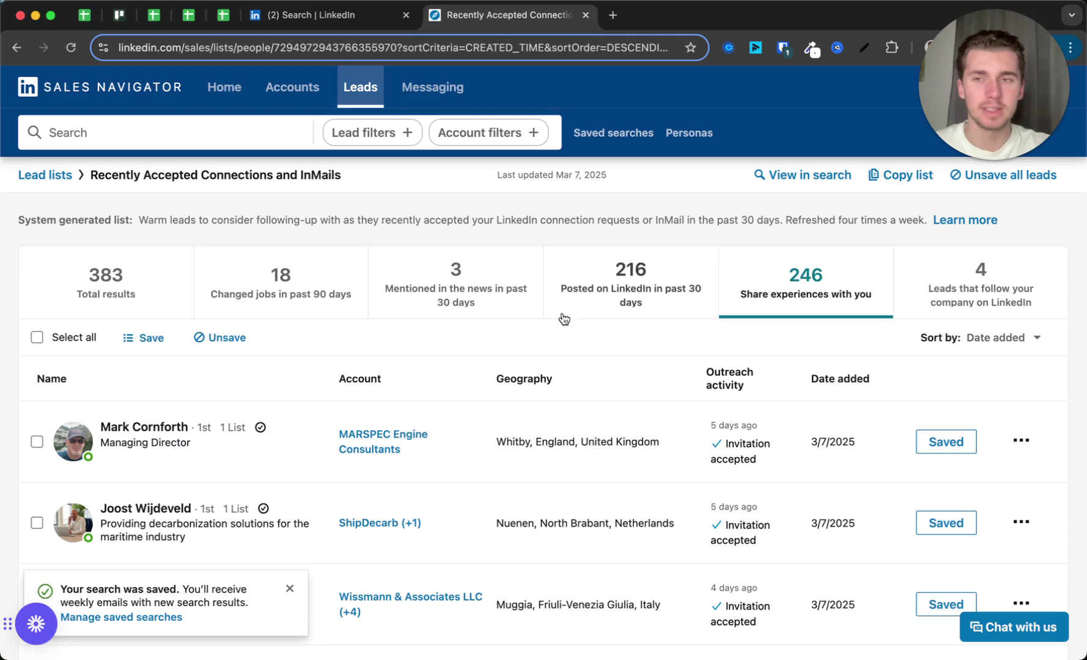
Step: Open the Recommended Leads list from the lead lists overview, review it, and return to the overview
left_click(361, 88)
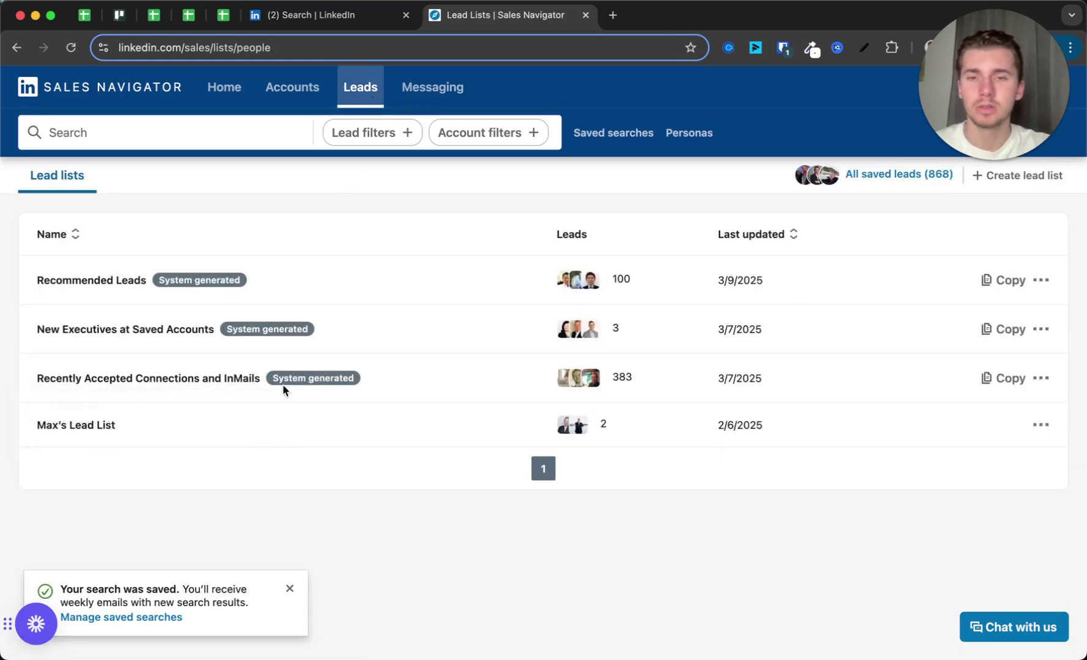
left_click(121, 281)
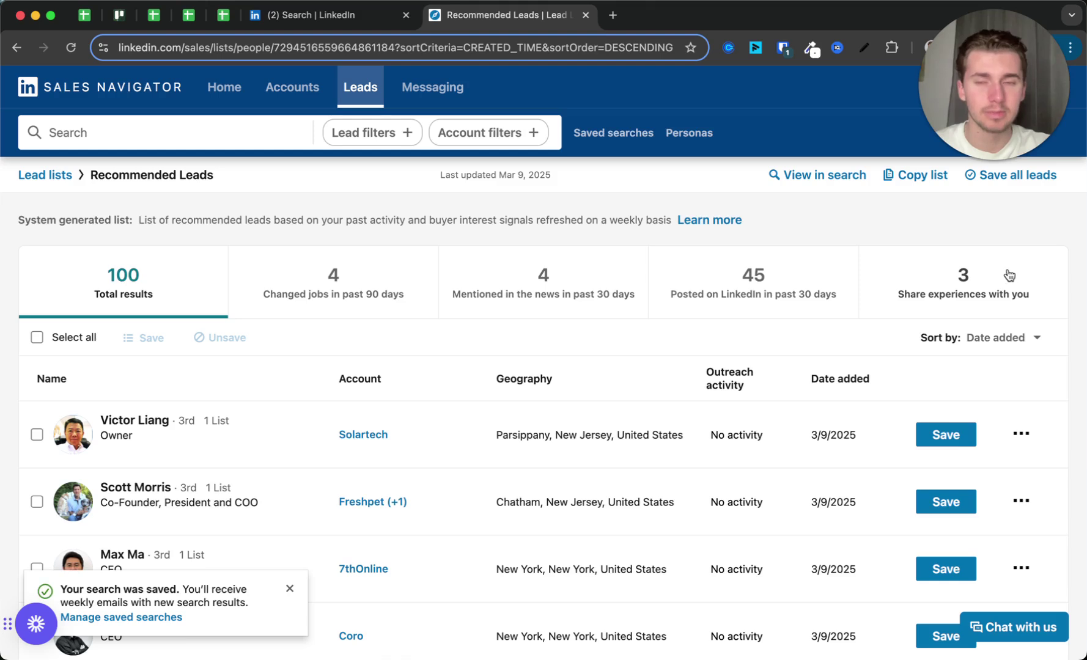
left_click(365, 92)
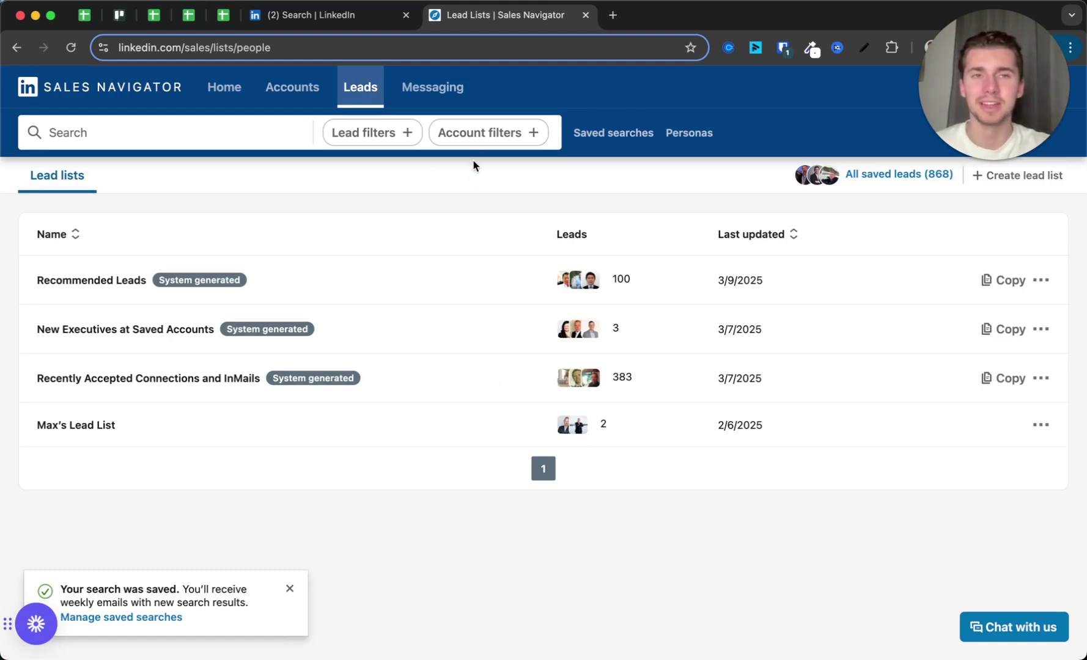
Step: Switch to the regular LinkedIn site and examine which posts and promoted content the home feed shows
left_click(354, 24)
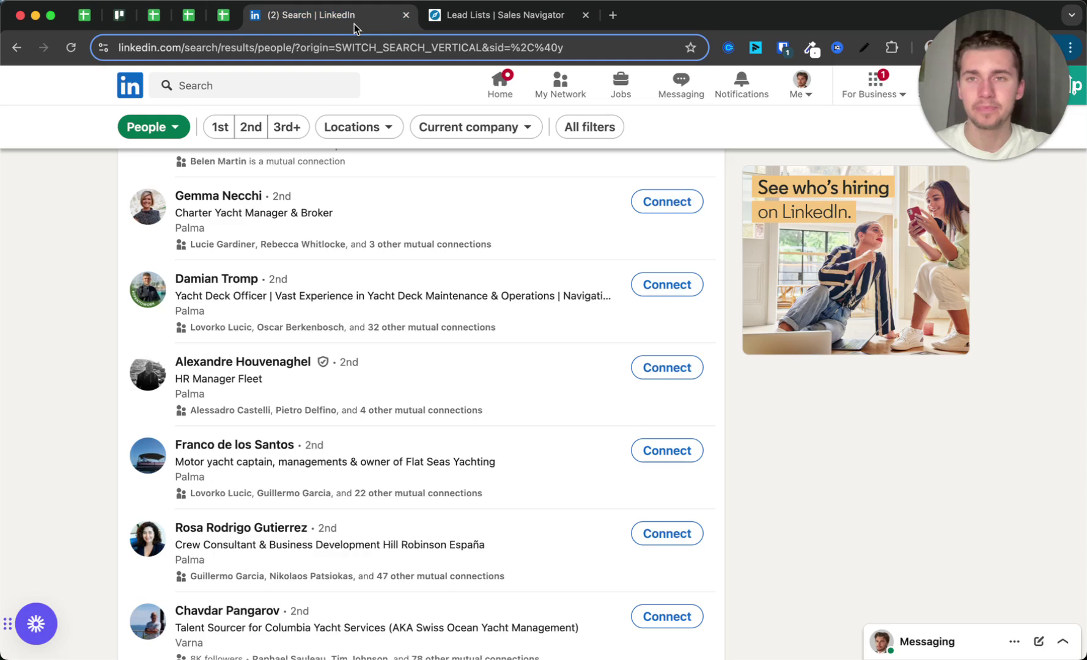
left_click(495, 81)
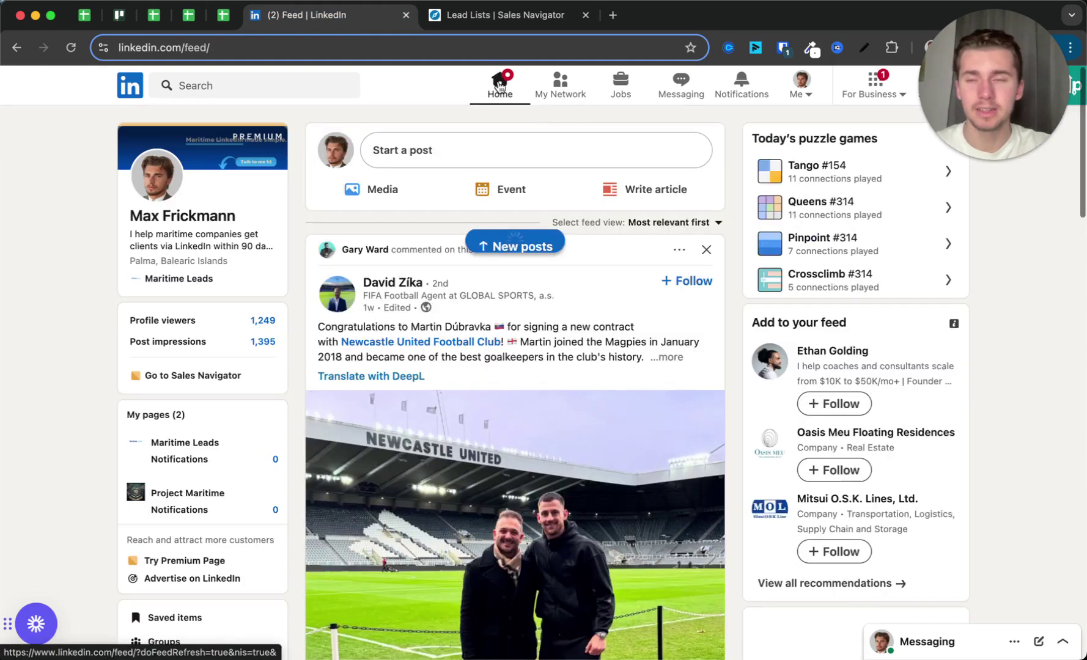
scroll(500, 376, "down", 20)
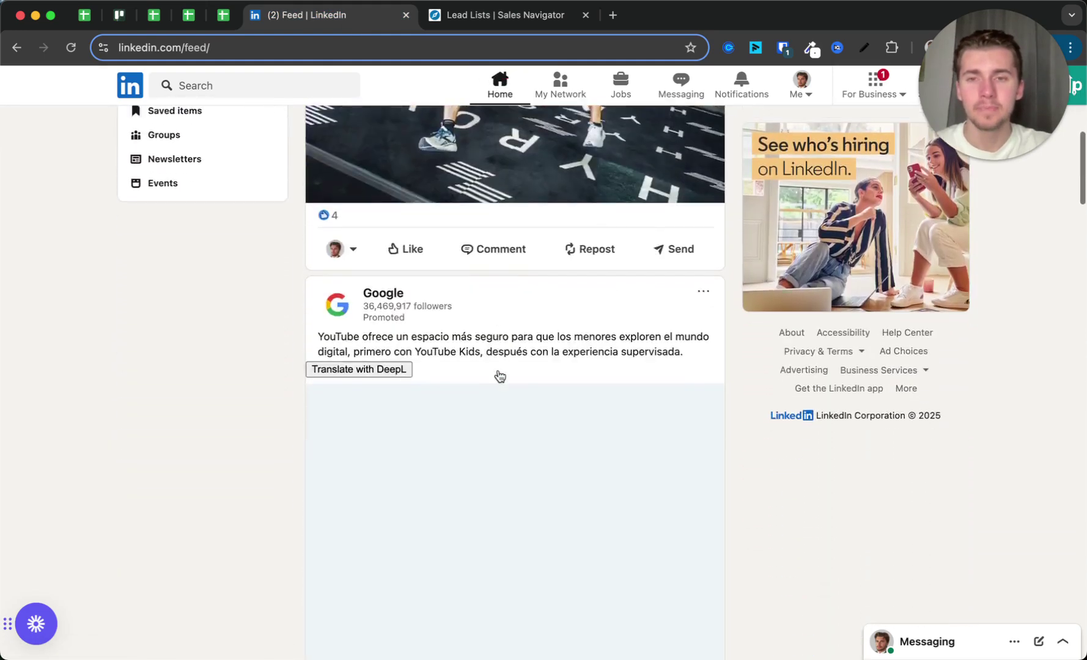
scroll(499, 376, "down", 6)
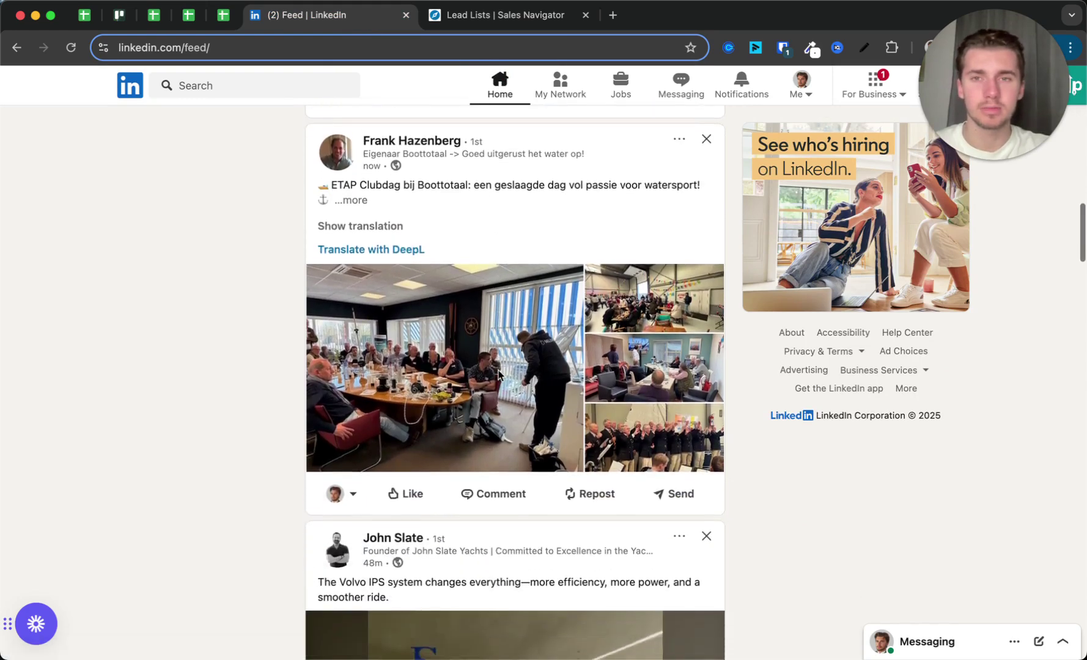
scroll(498, 375, "down", 10)
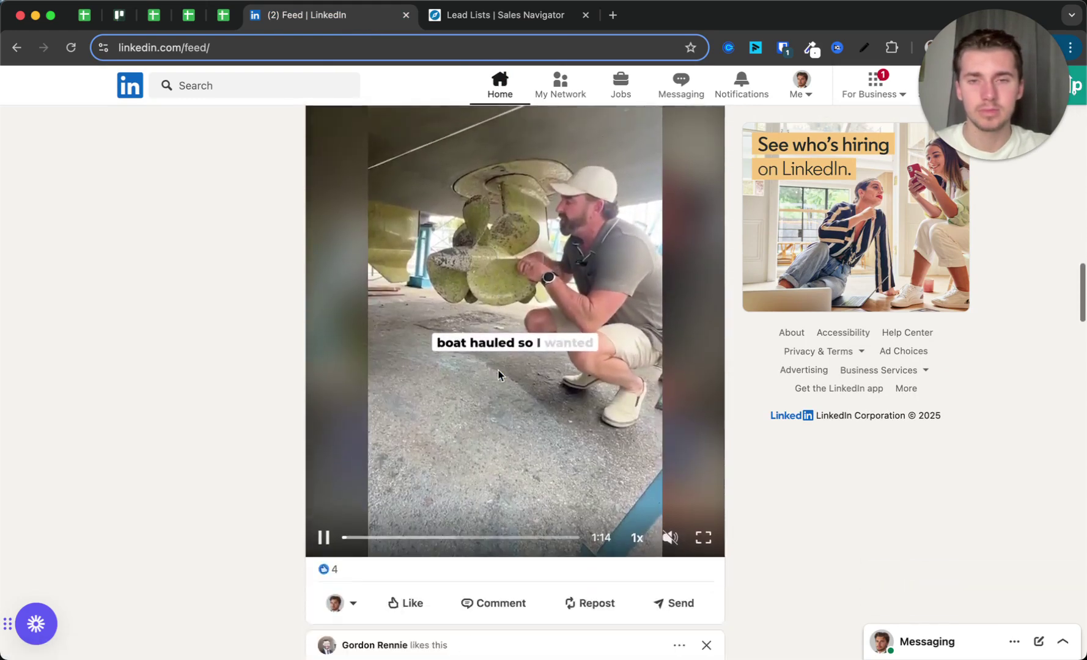
scroll(498, 375, "down", 15)
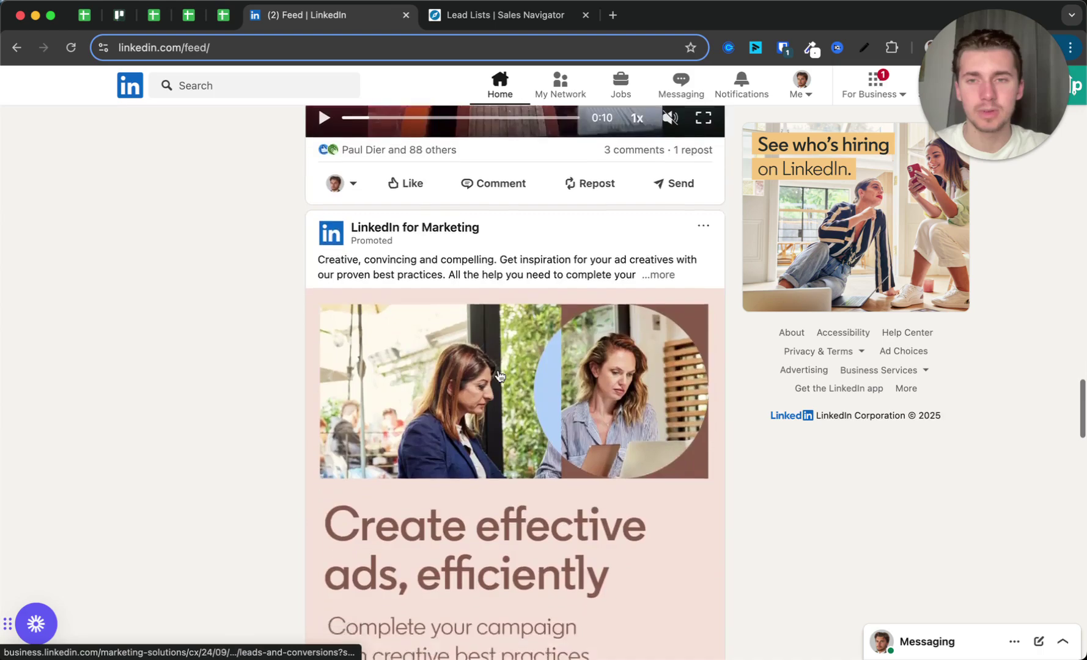
scroll(499, 376, "down", 12)
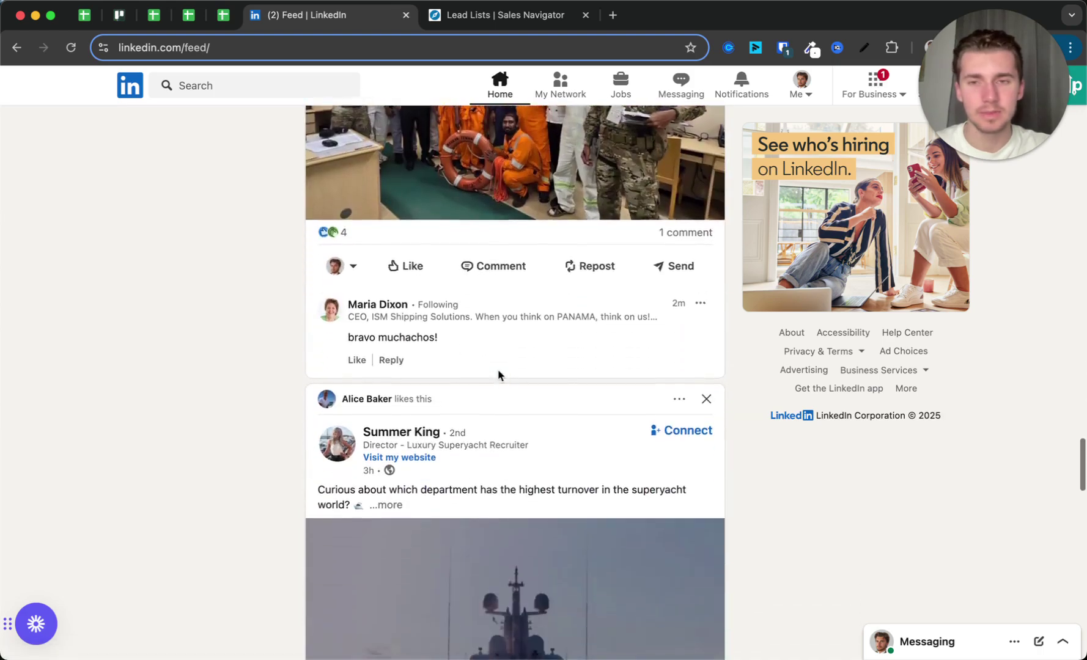
scroll(499, 375, "down", 15)
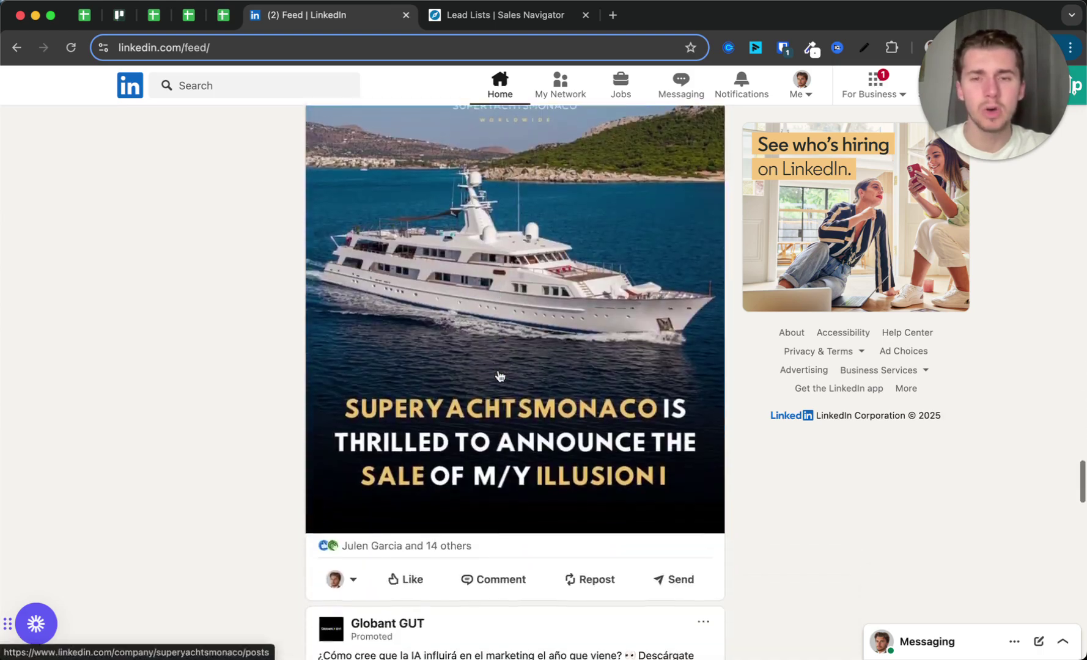
scroll(499, 376, "down", 15)
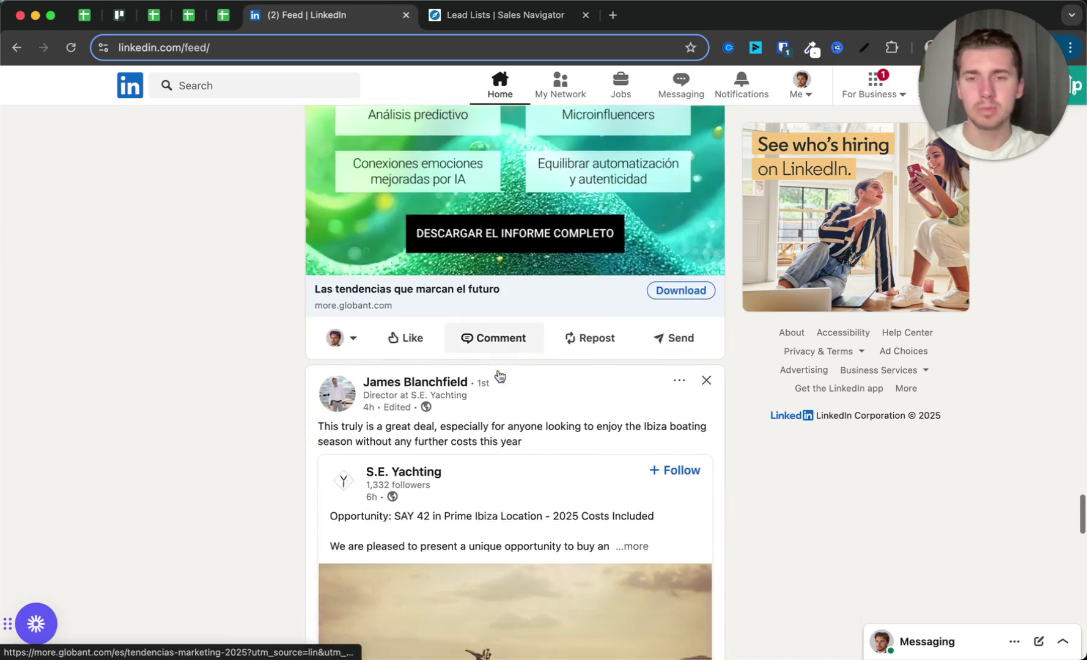
scroll(499, 375, "down", 15)
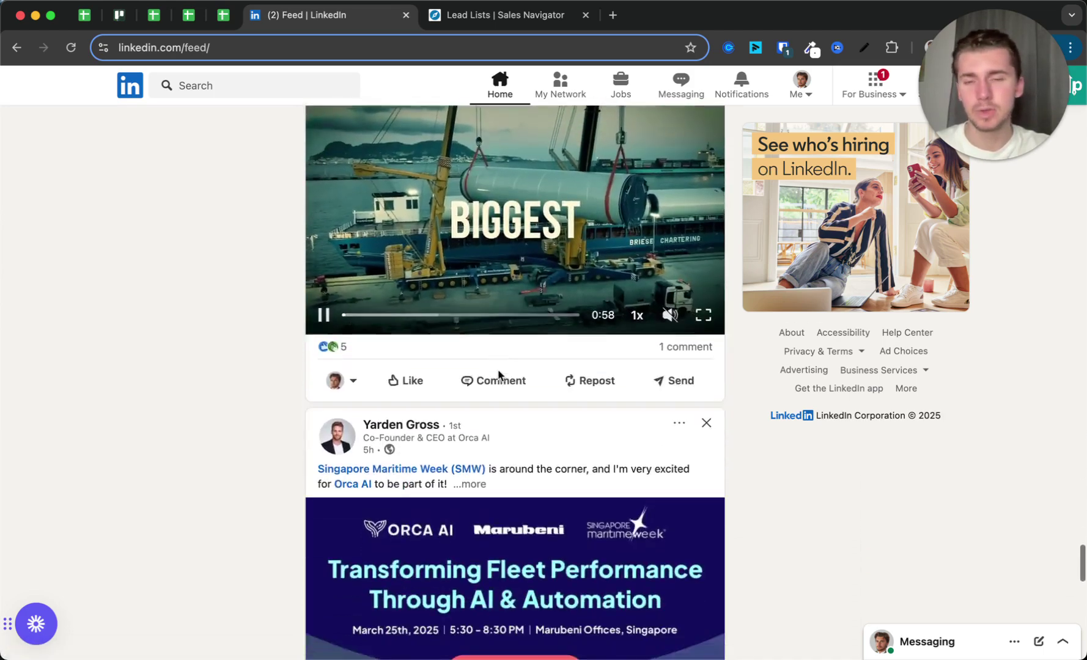
scroll(499, 375, "down", 15)
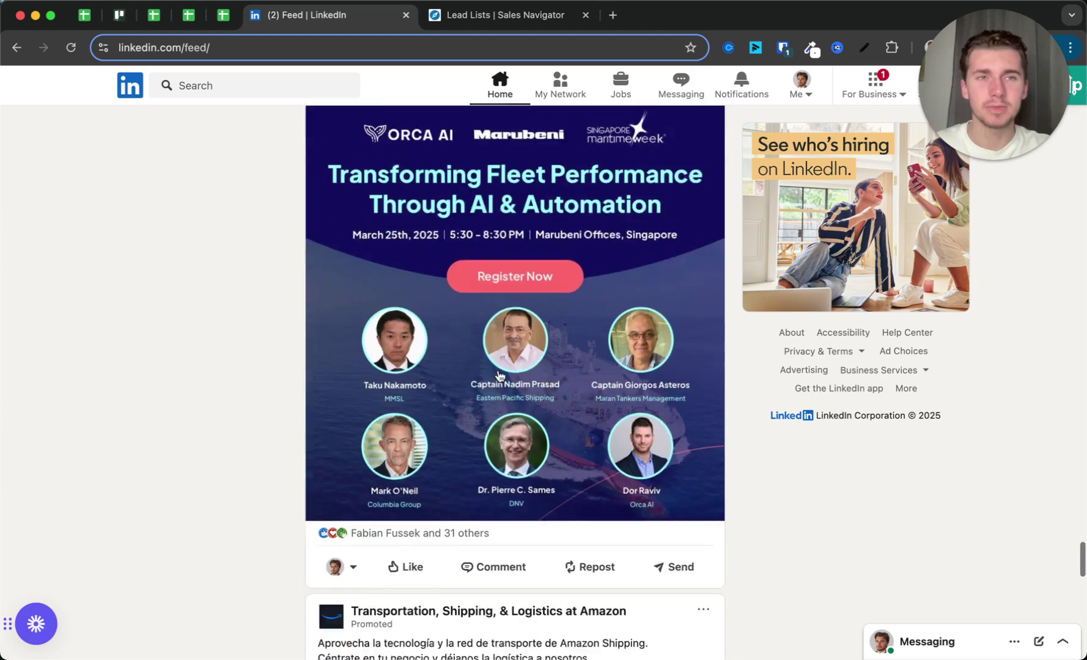
scroll(500, 375, "down", 1)
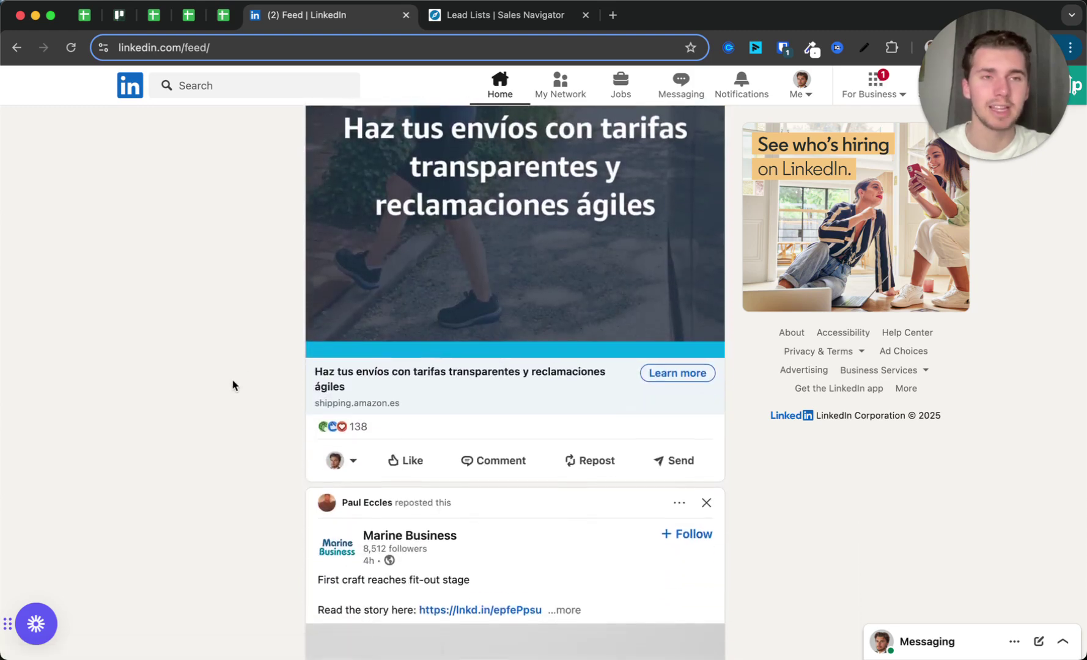
scroll(233, 385, "down", 15)
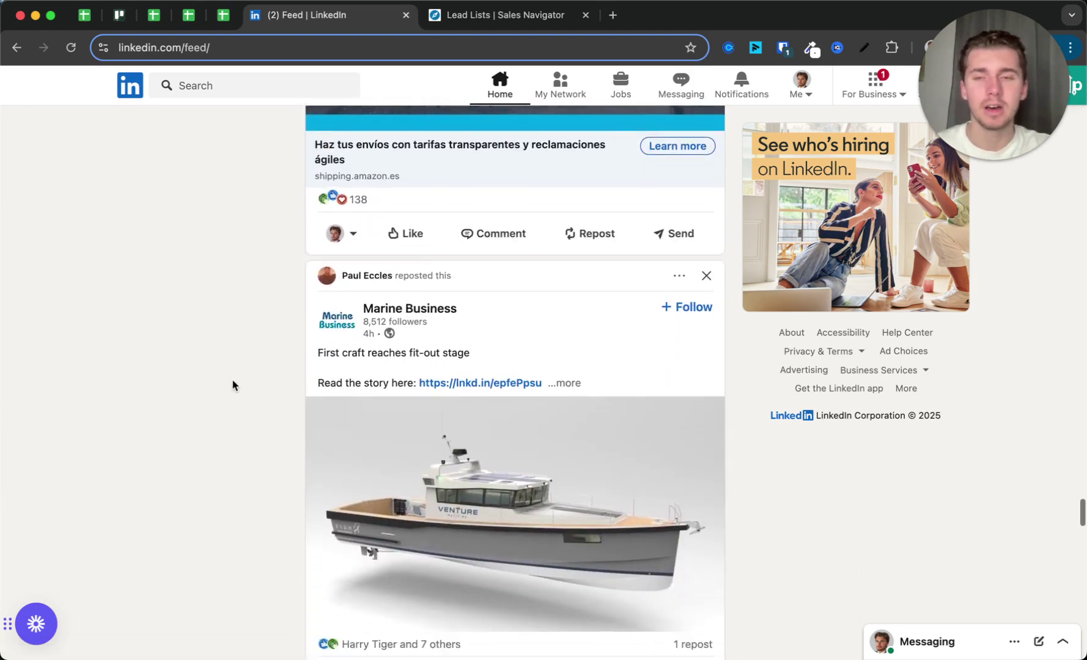
scroll(232, 385, "down", 3)
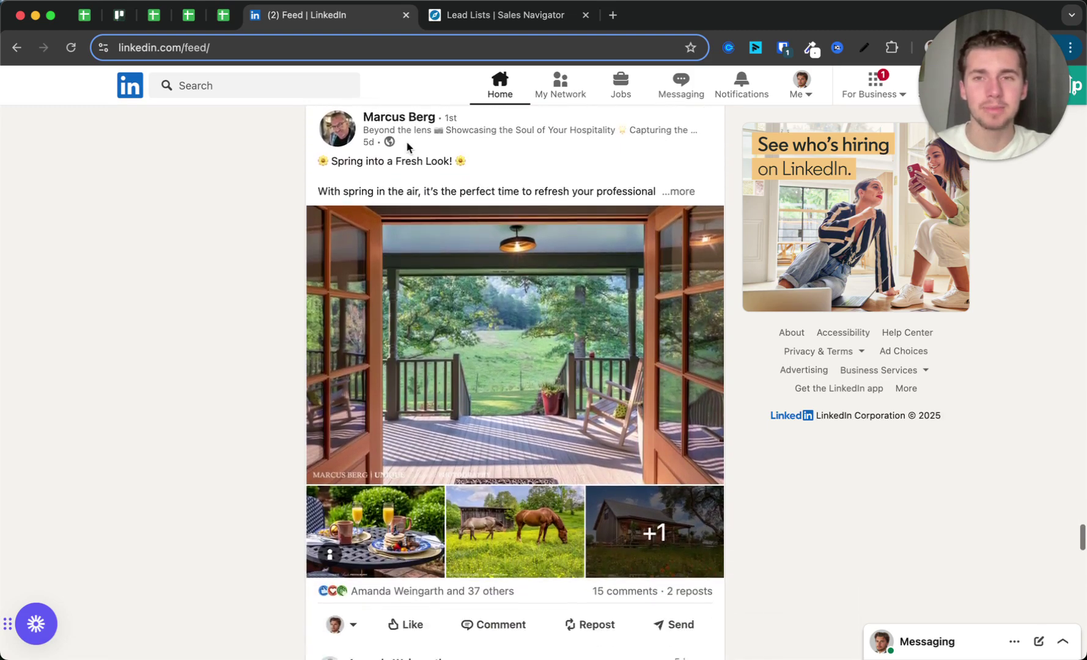
scroll(230, 222, "down", 12)
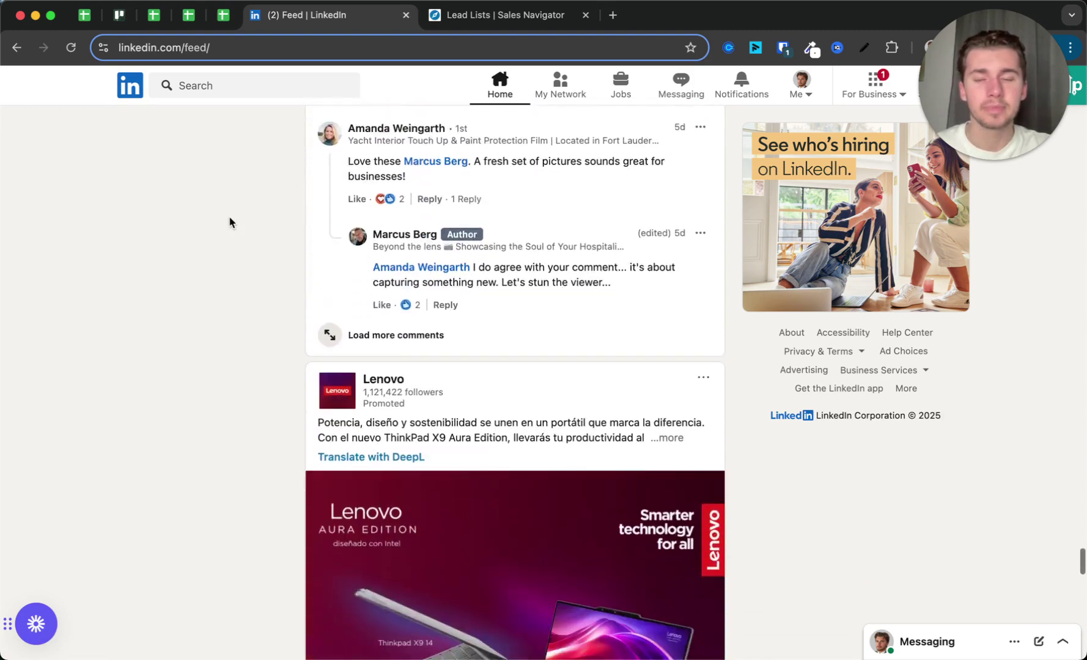
Step: Switch from the regular LinkedIn feed to Sales Navigator's home page and filter the alerts by the custom lead list
scroll(229, 222, "down", 1)
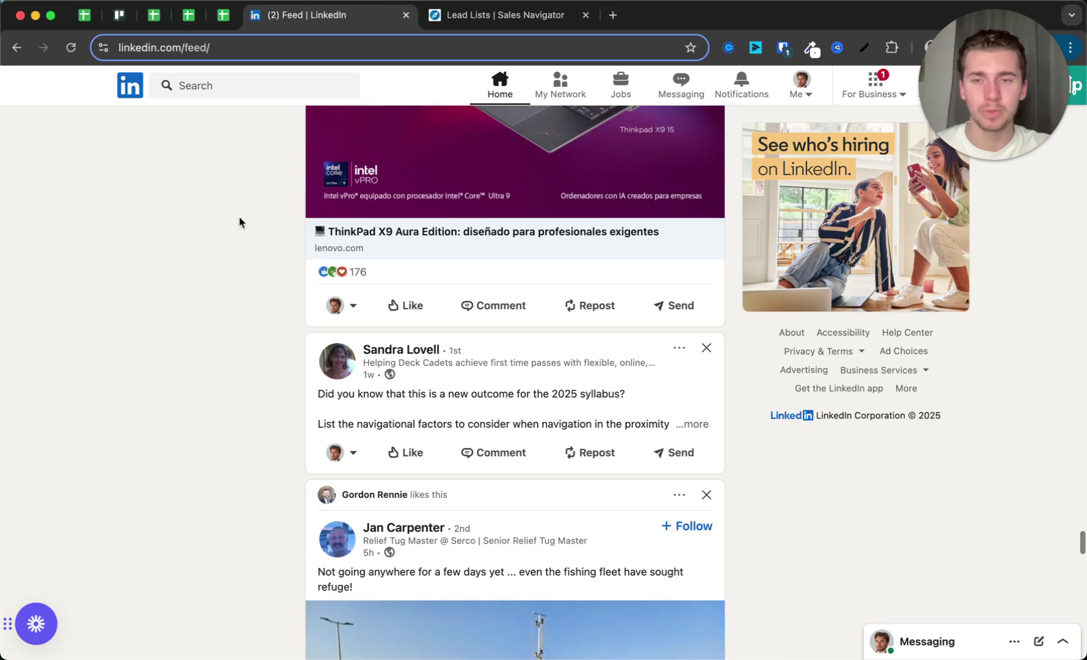
scroll(267, 236, "down", 1)
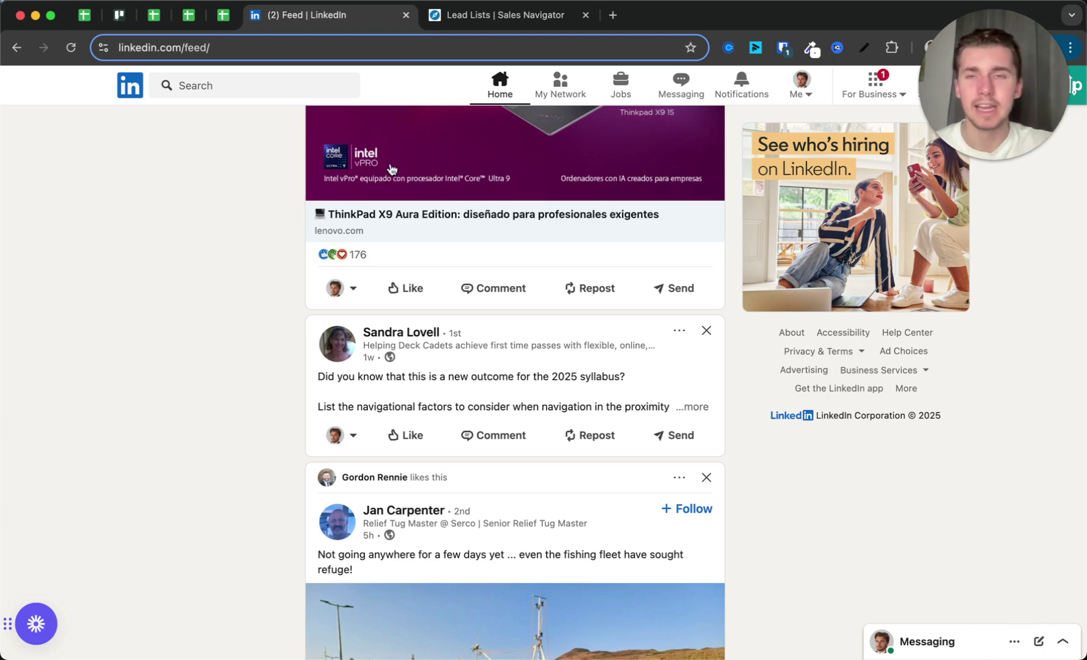
left_click(498, 15)
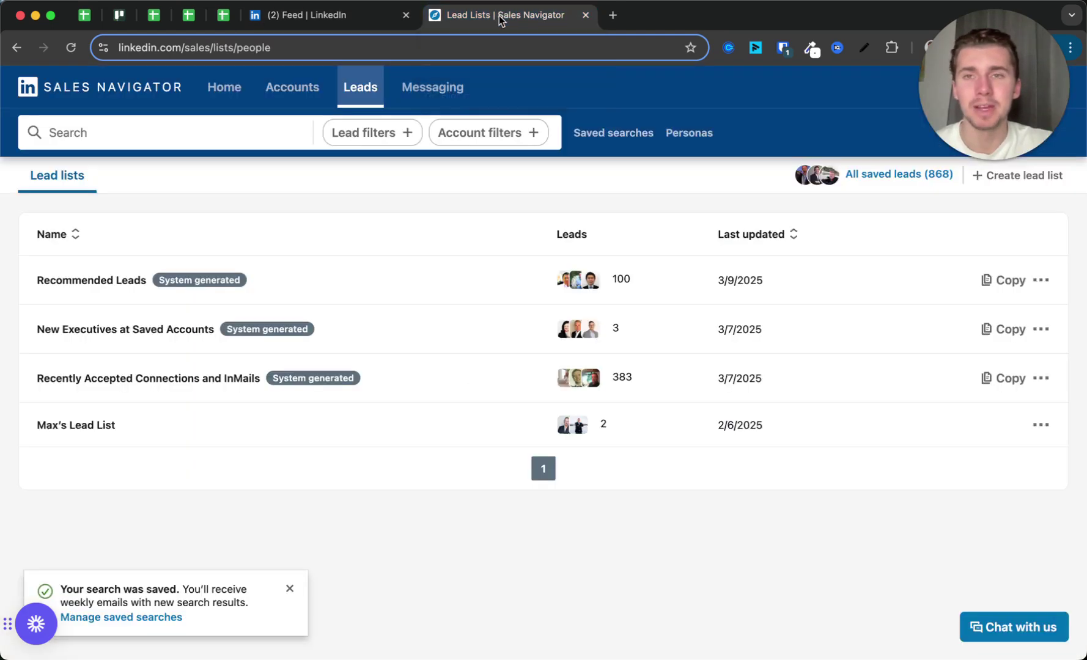
left_click(224, 92)
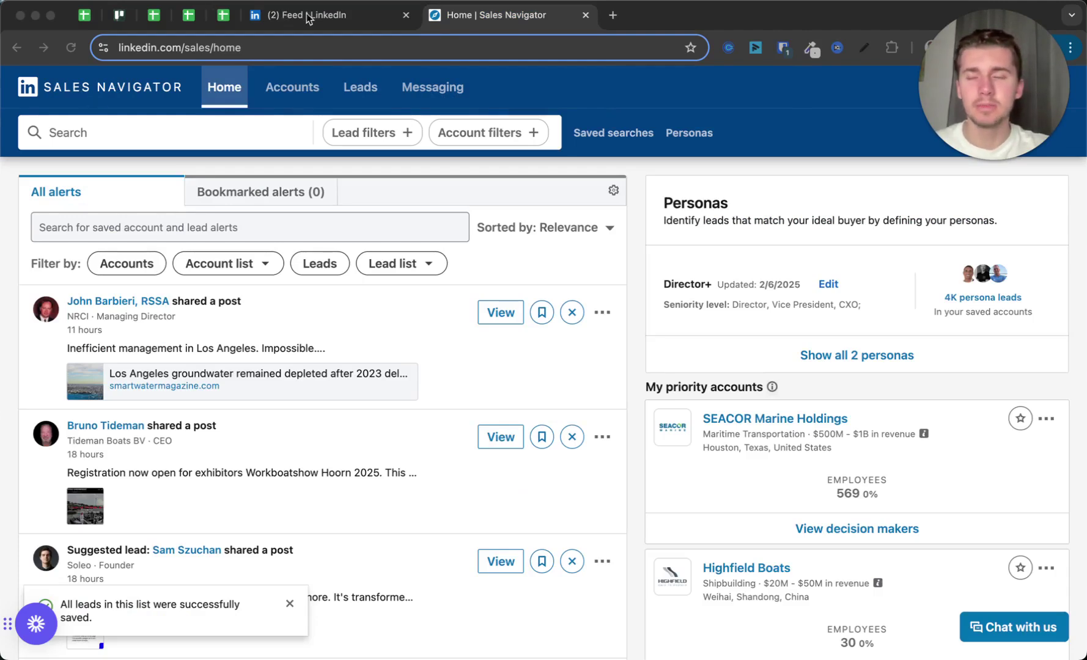
left_click(415, 263)
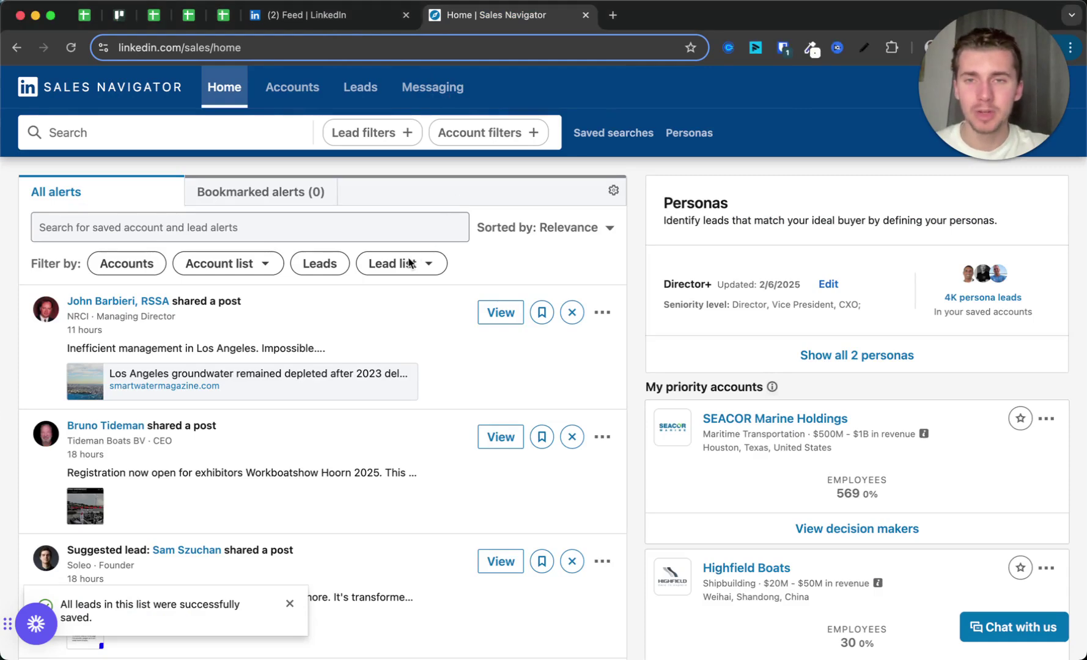
left_click(417, 267)
left_click(420, 312)
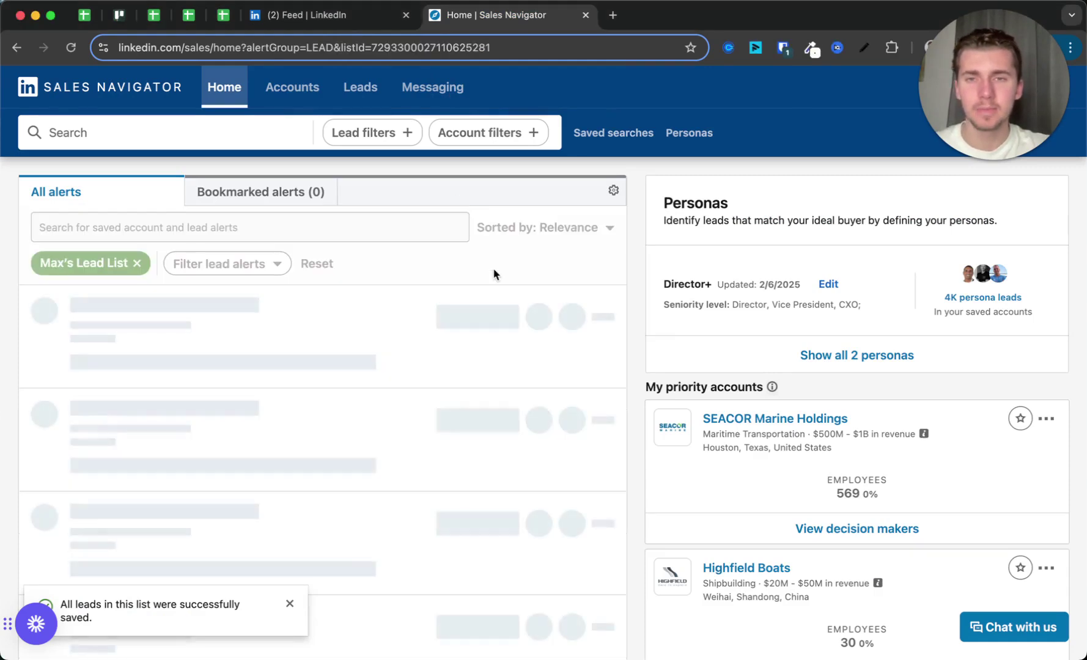
scroll(347, 274, "down", 2)
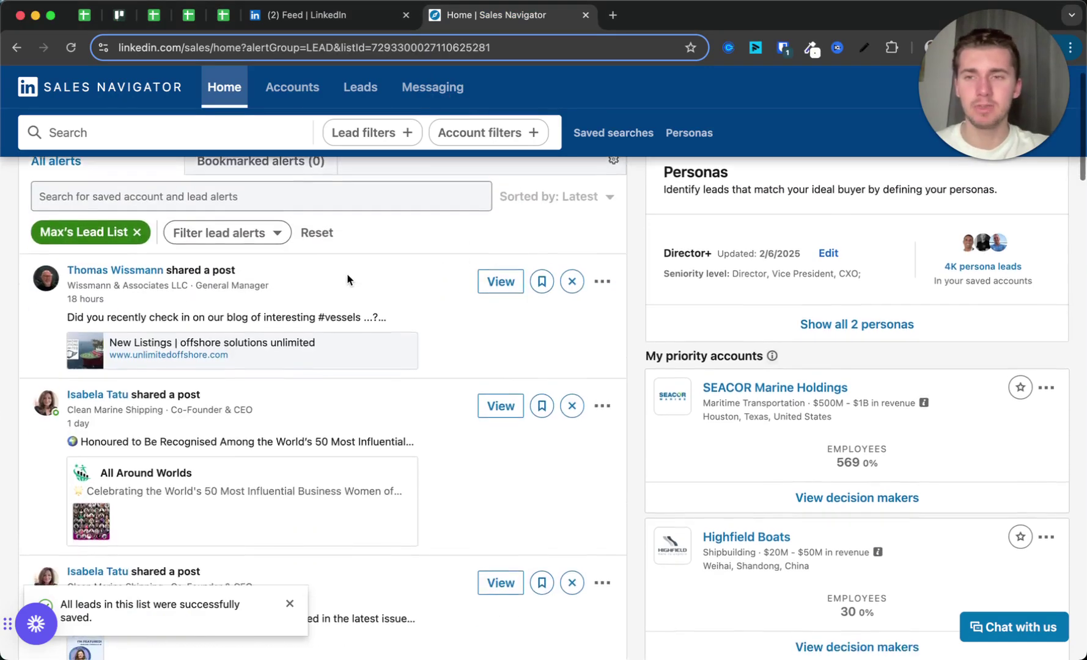
Step: Switch to regular LinkedIn, search by name for the Clean Marine Shipping co-founder, and open that person's full profile
left_click(319, 16)
left_click(281, 83)
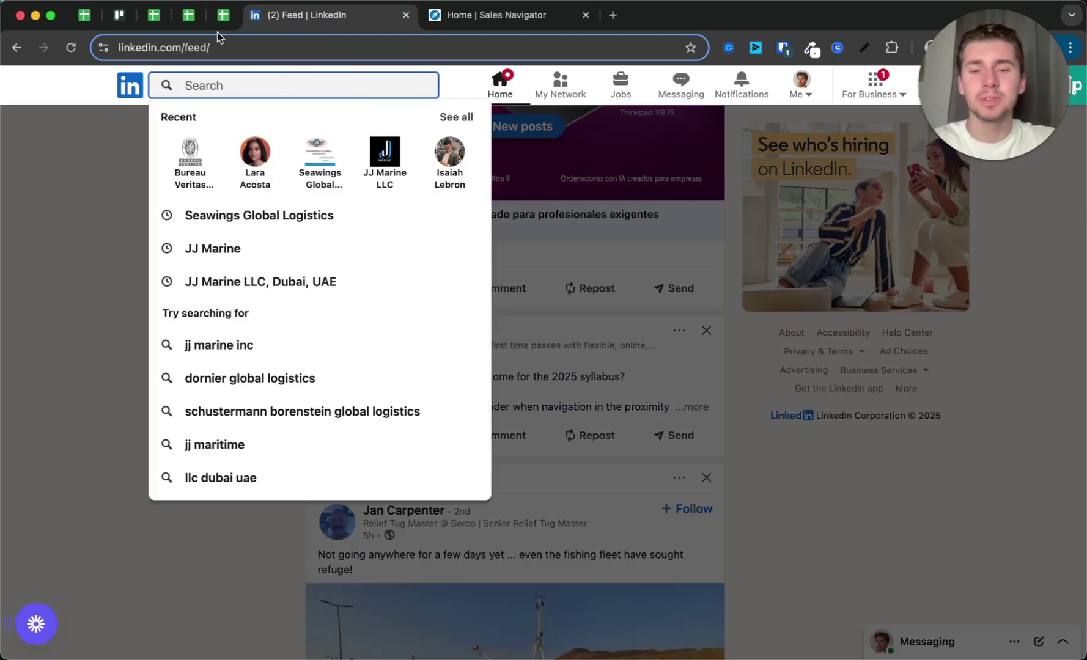
type("isabe")
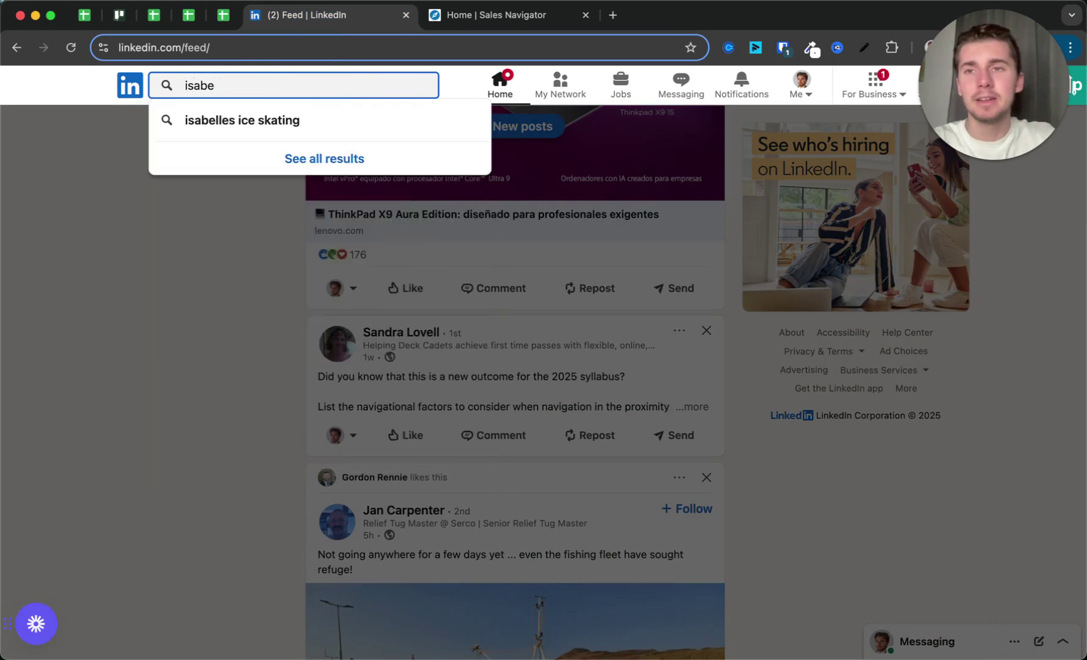
type("la")
left_click(273, 120)
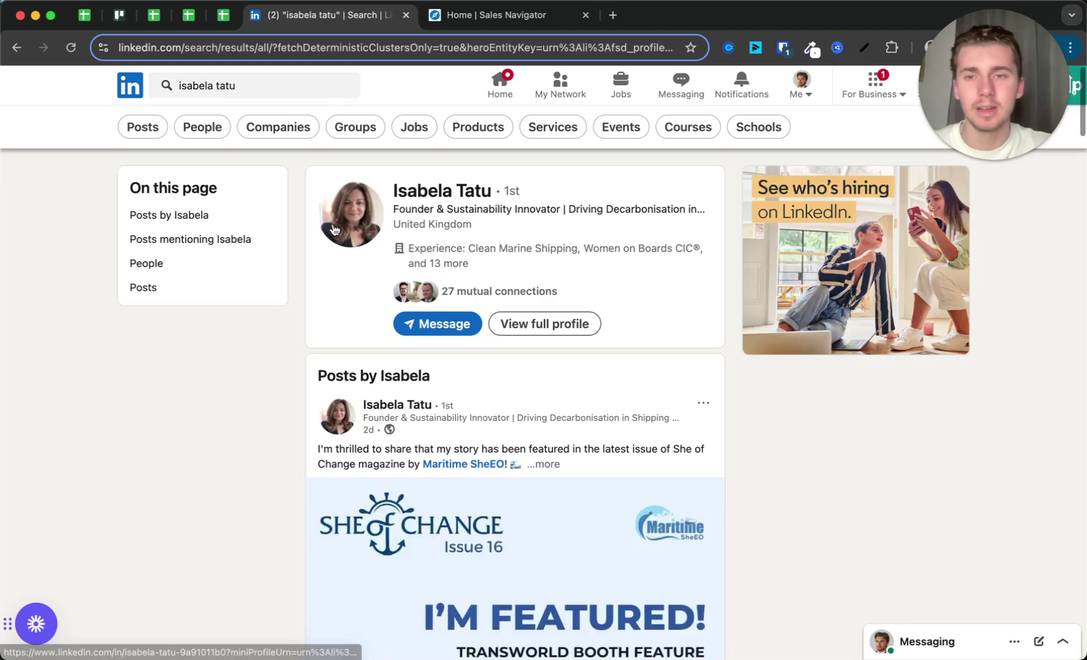
left_click(348, 219)
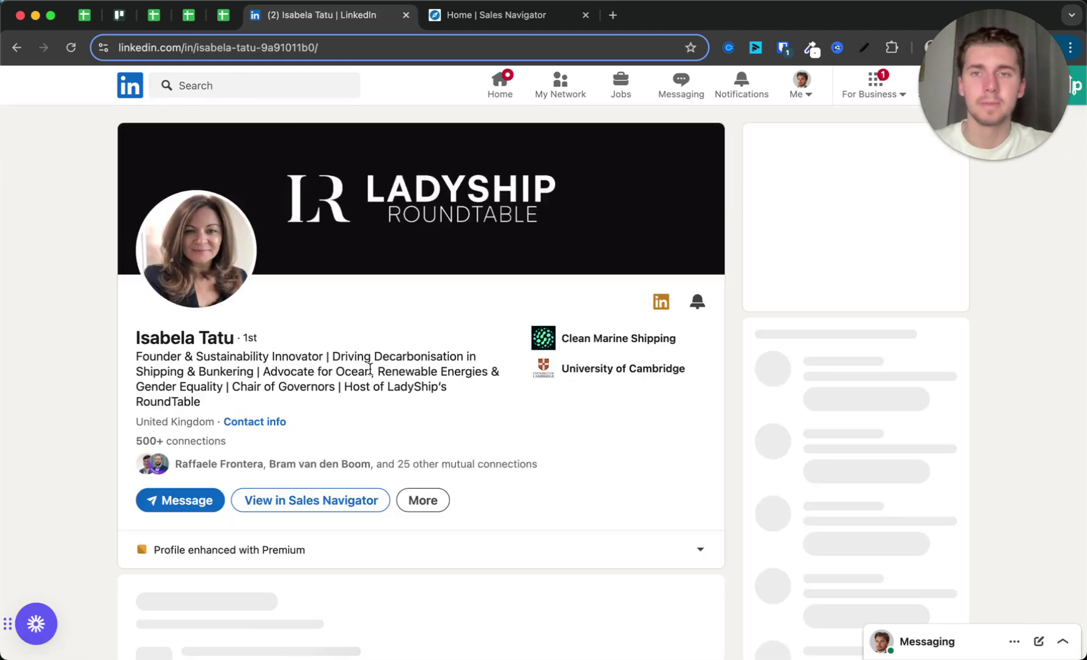
Step: Open all posts from the activity section of the Clean Marine Shipping co-founder's profile and look through them
scroll(369, 368, "down", 2)
scroll(370, 368, "down", 10)
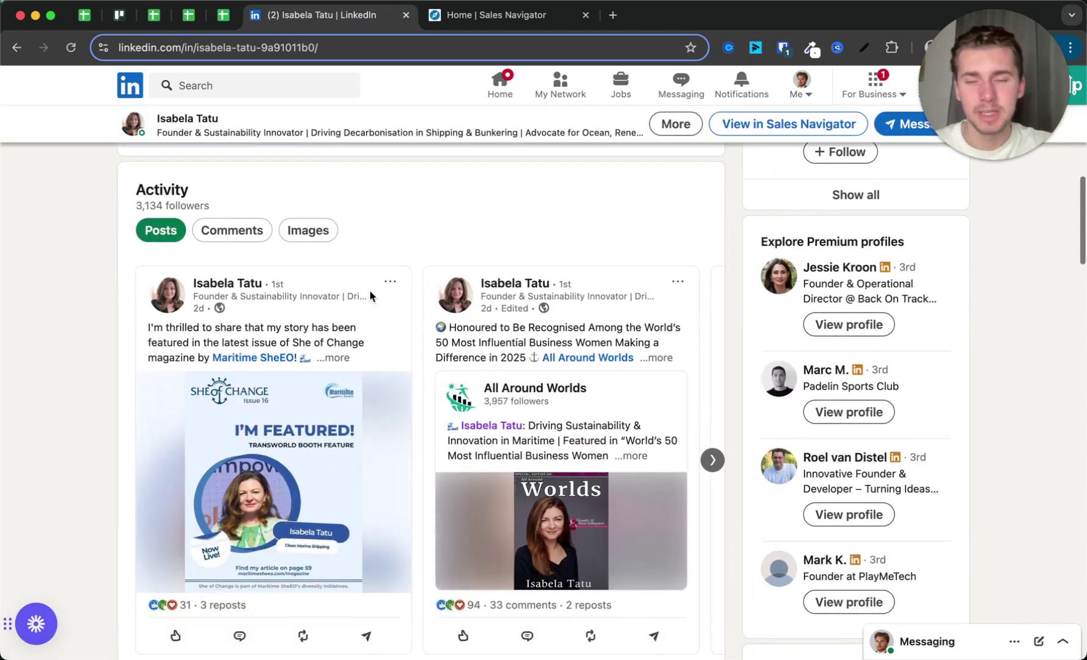
scroll(427, 439, "down", 3)
left_click(427, 481)
scroll(436, 548, "down", 4)
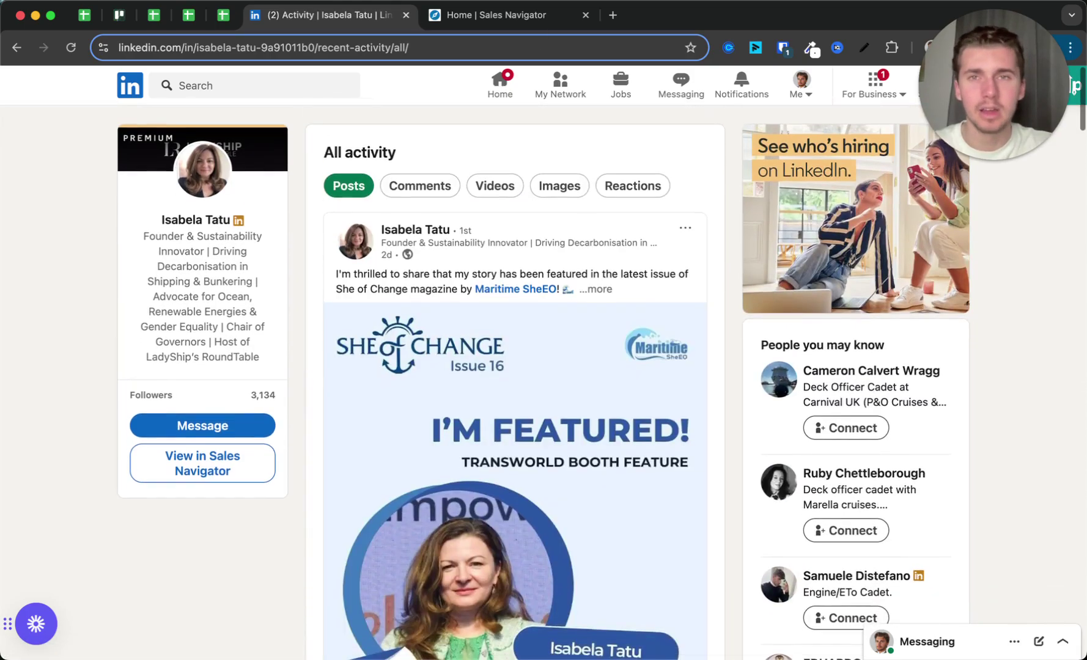
scroll(539, 251, "down", 10)
scroll(539, 264, "up", 5)
scroll(538, 264, "up", 5)
scroll(541, 245, "down", 3)
Step: Switch back to Sales Navigator, review the posts shared by the custom list's leads, and return to the unfiltered home alerts
left_click(539, 27)
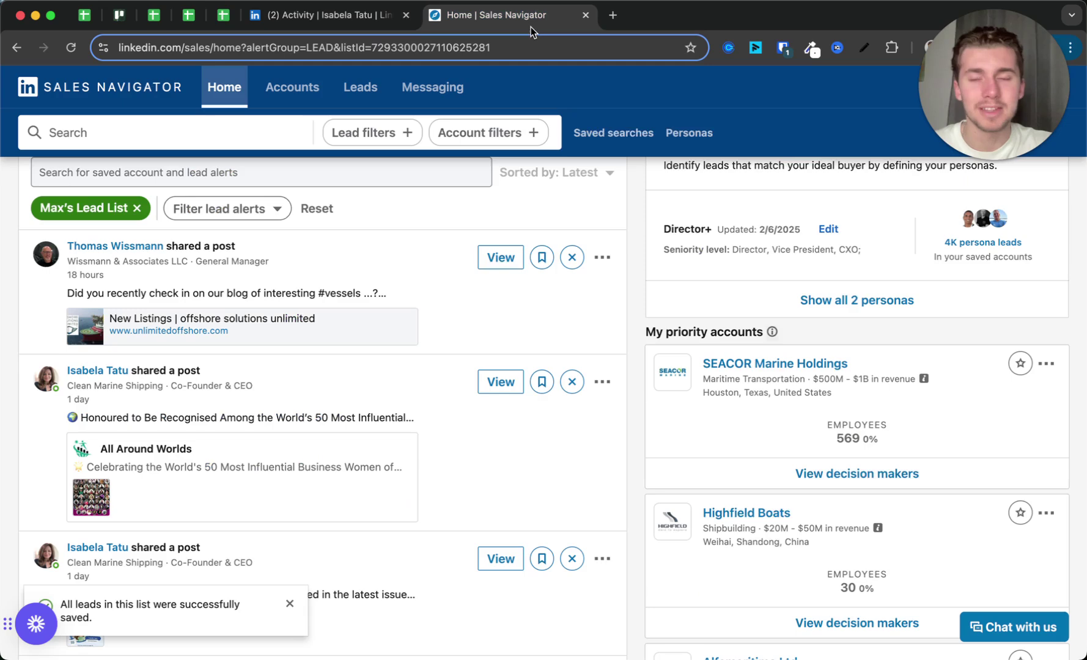
scroll(388, 279, "up", 2)
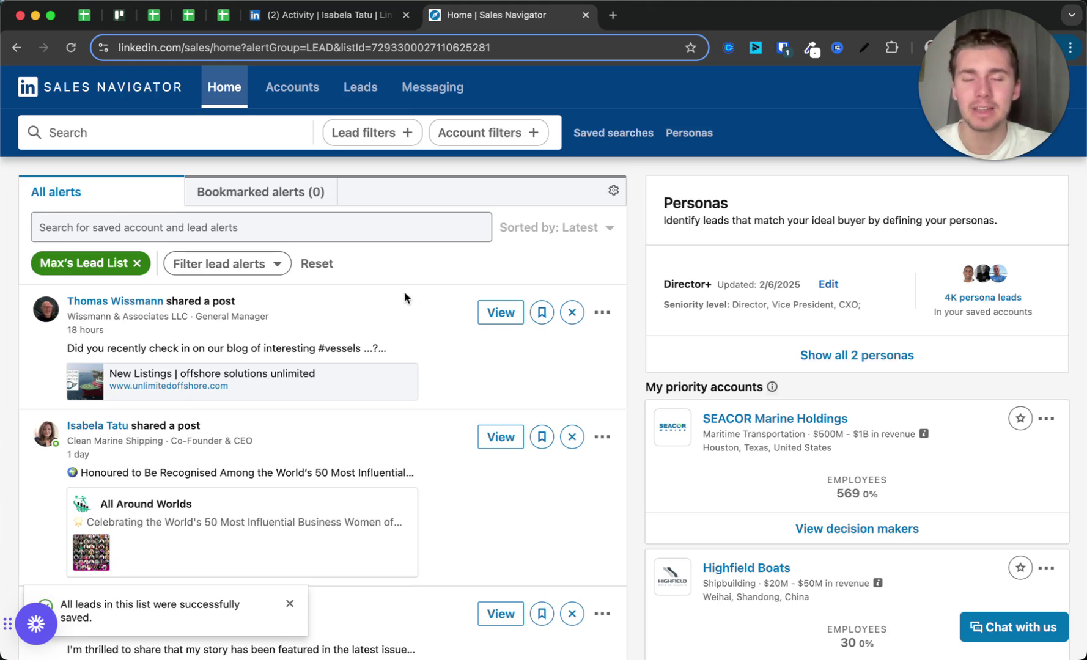
scroll(404, 298, "down", 7)
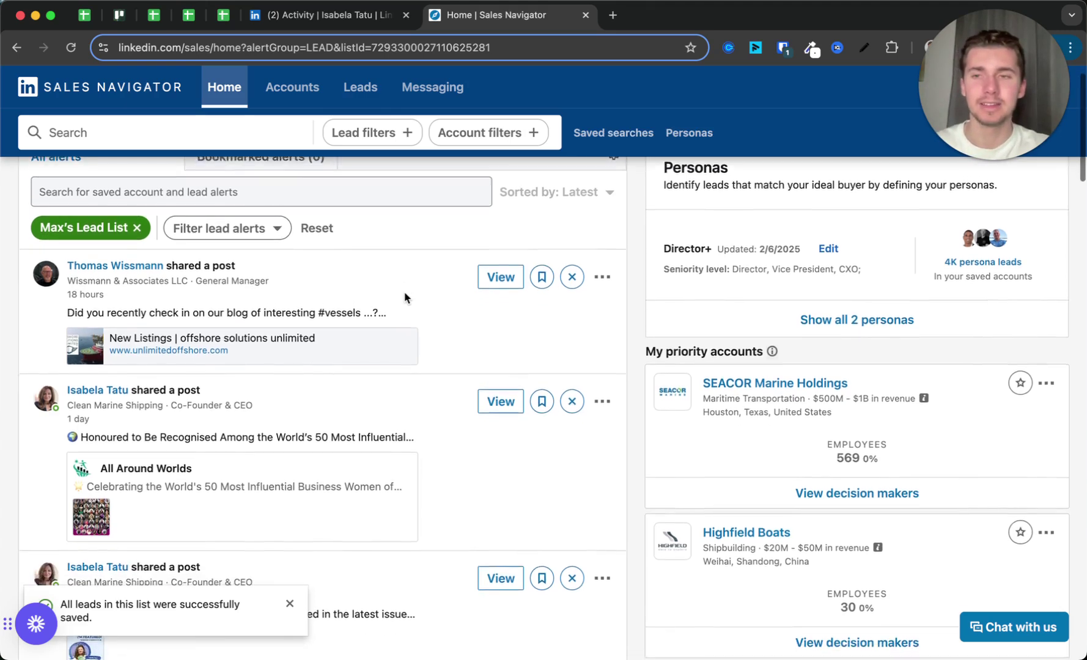
scroll(406, 298, "down", 2)
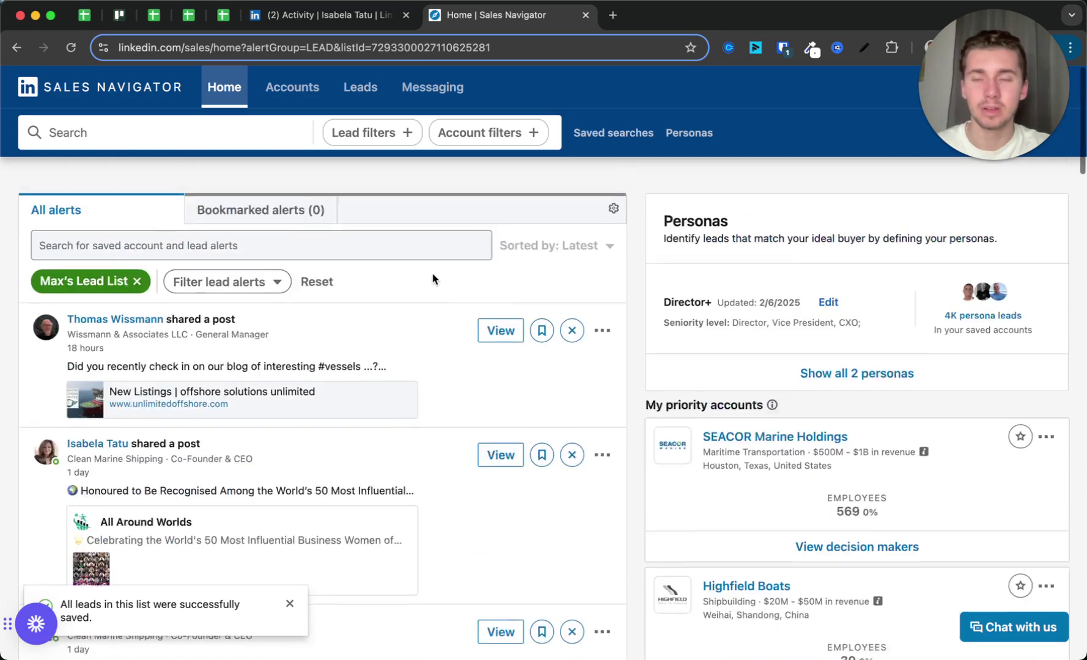
scroll(466, 286, "down", 3)
scroll(466, 286, "down", 15)
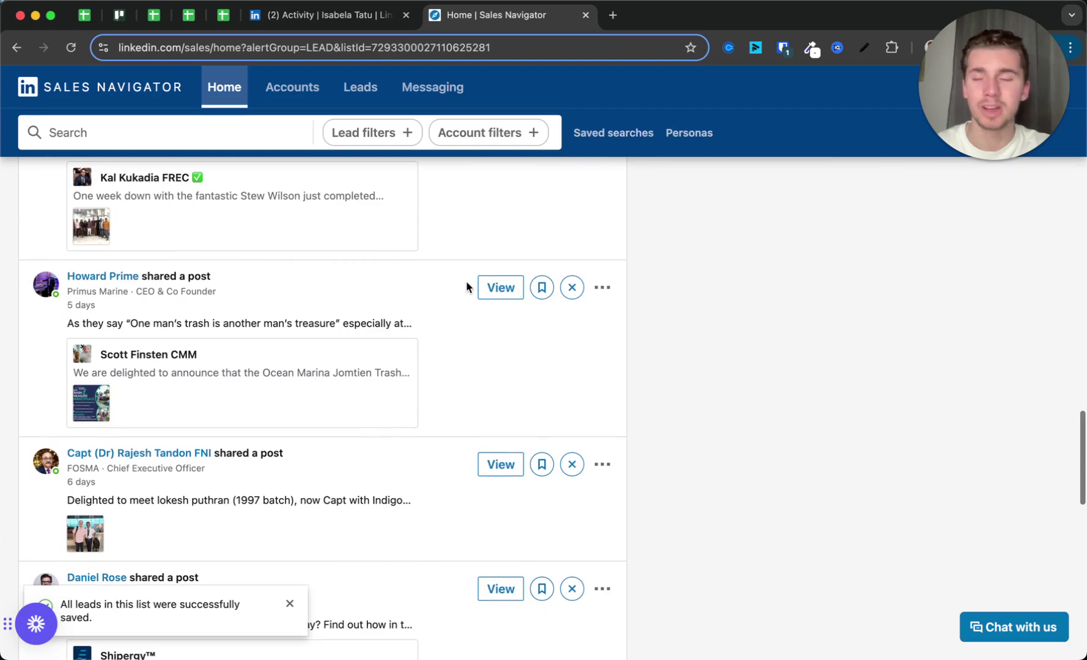
scroll(443, 320, "down", 2)
scroll(444, 322, "down", 2)
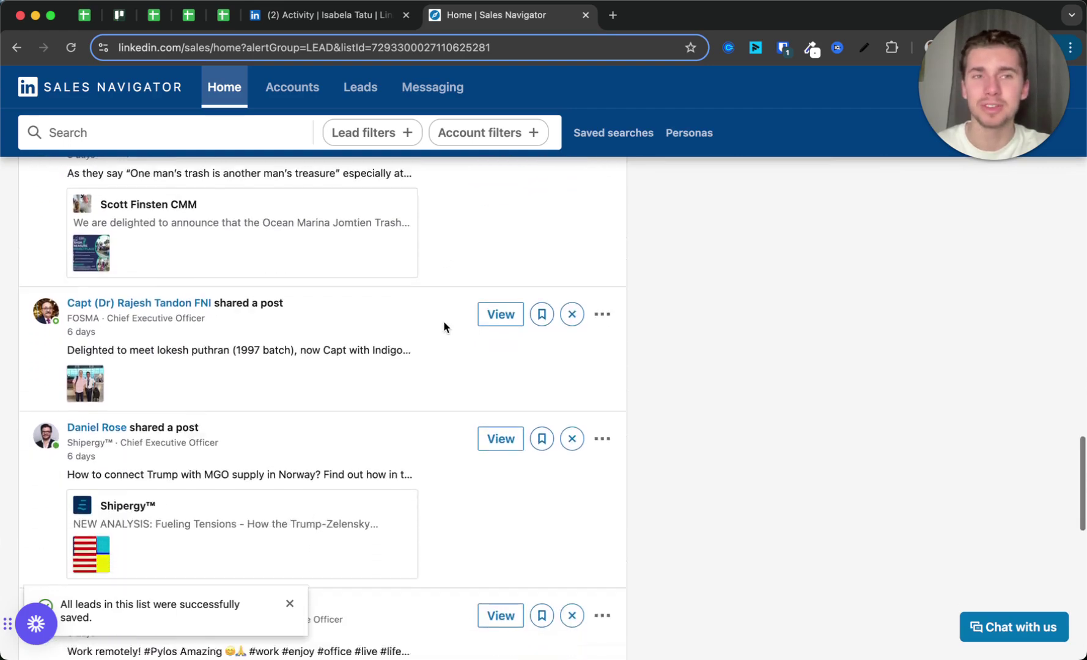
scroll(444, 325, "up", 20)
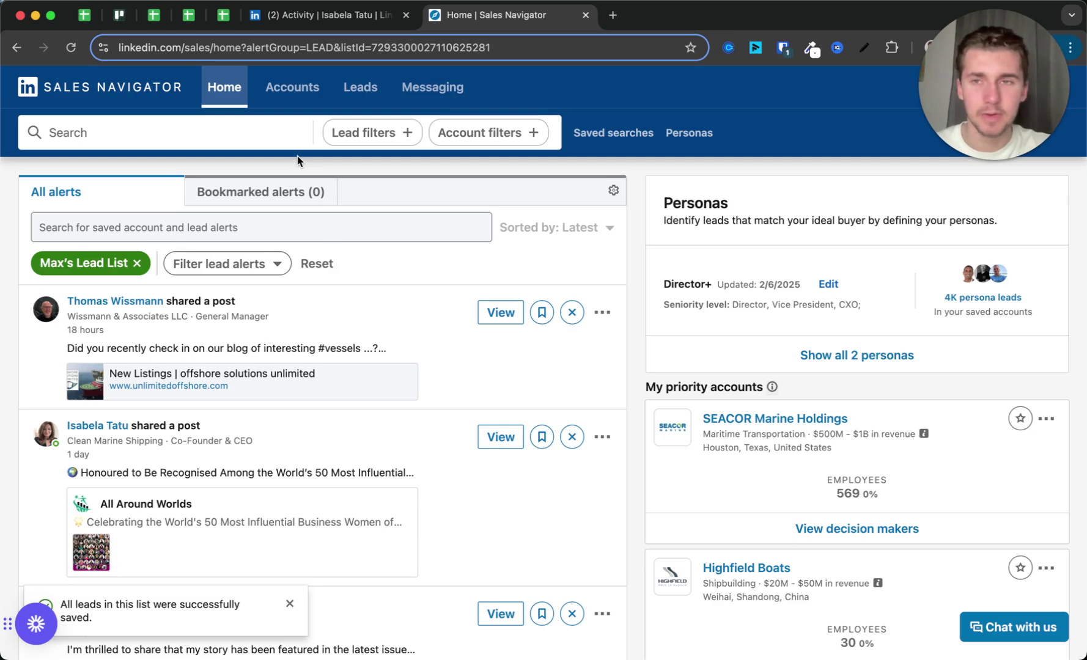
left_click(226, 90)
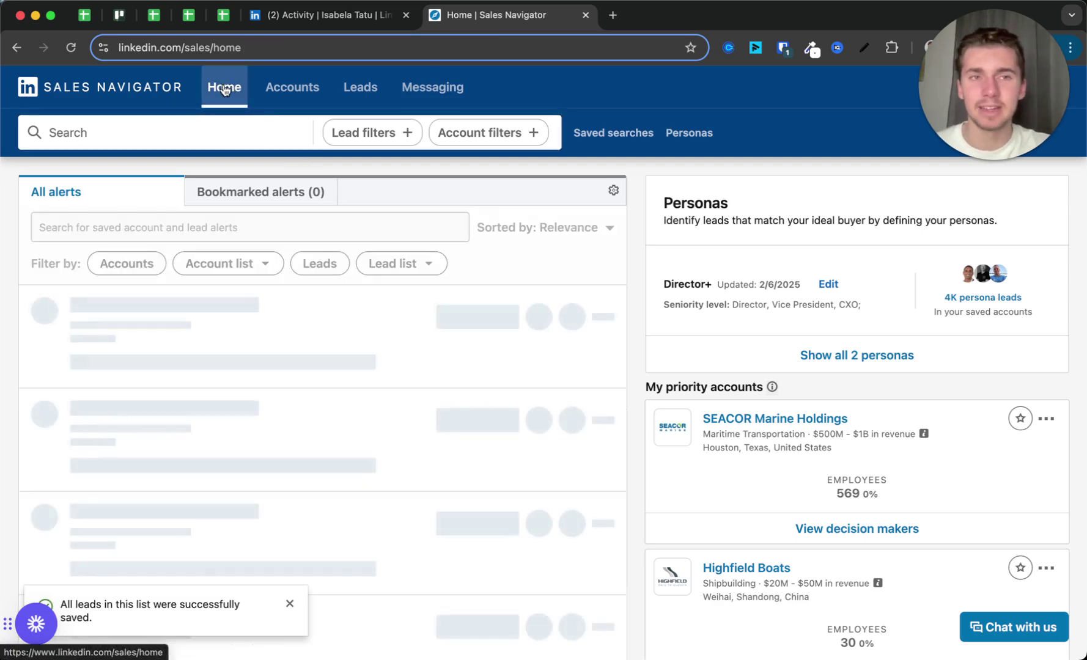